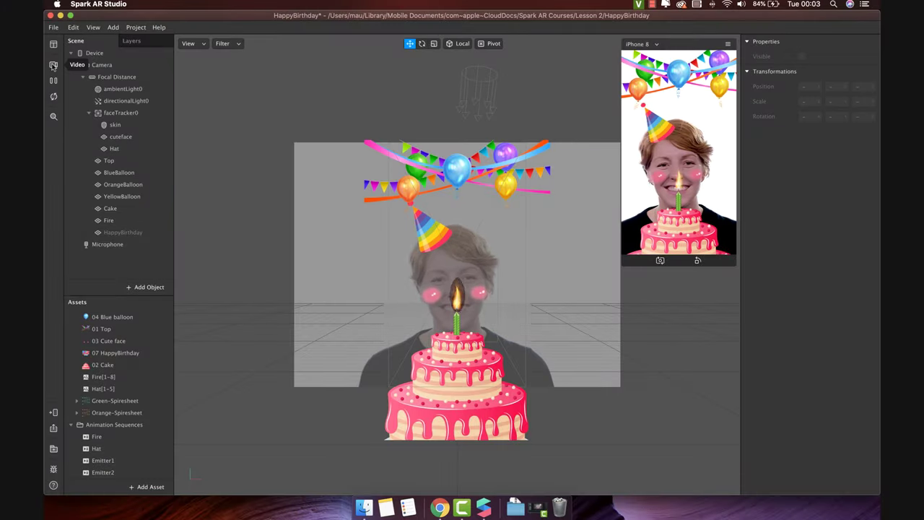
# Open the Patch Editor and switch the preview to the FaceTime HD Camera webcam.
pyautogui.click(53, 44)
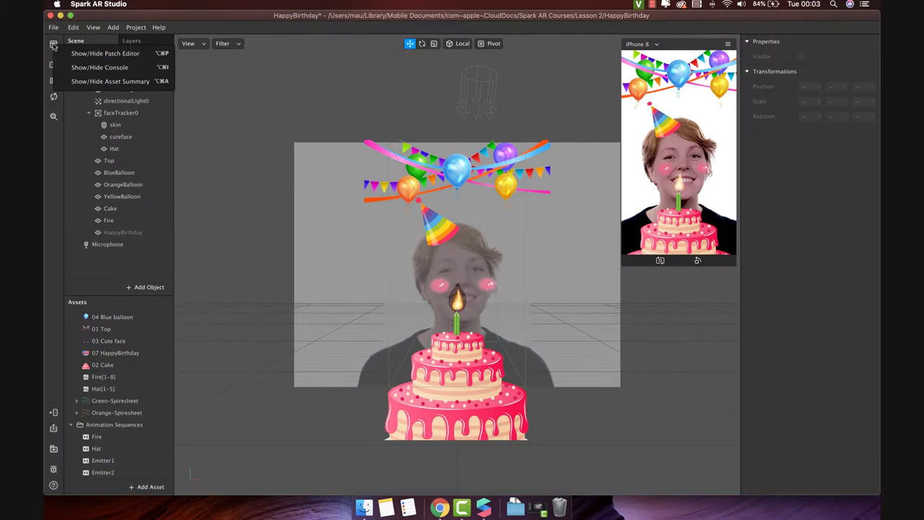
pyautogui.click(89, 54)
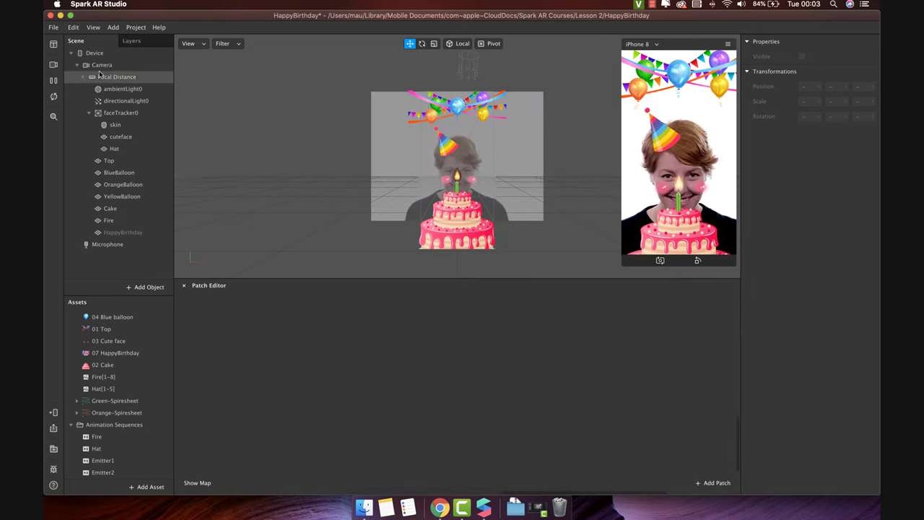
pyautogui.click(54, 64)
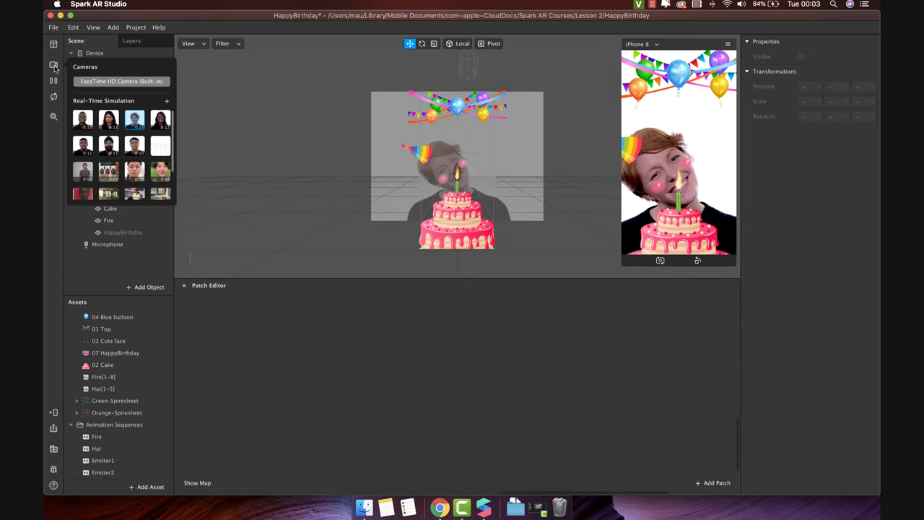
pyautogui.click(103, 80)
pyautogui.click(354, 336)
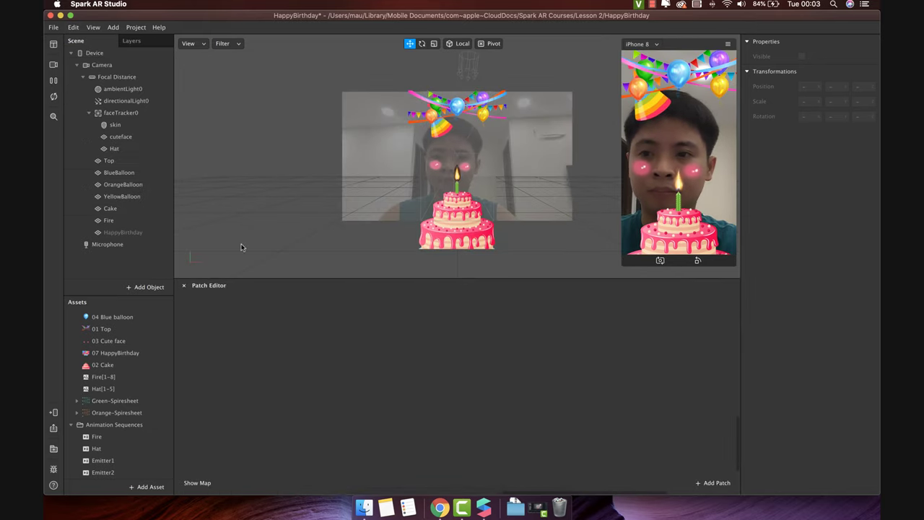
# Create an Object Tap patch for the Hat and wire it into a Counter patch.
pyautogui.click(117, 150)
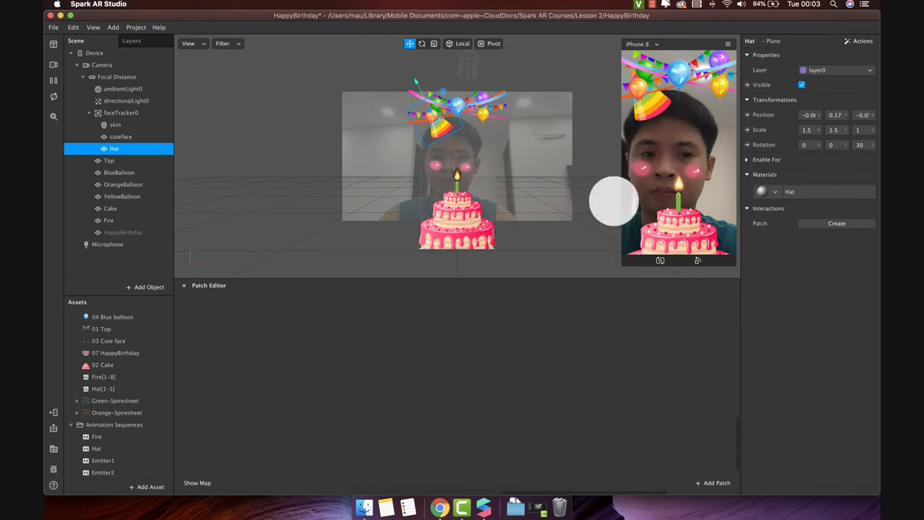
pyautogui.click(818, 224)
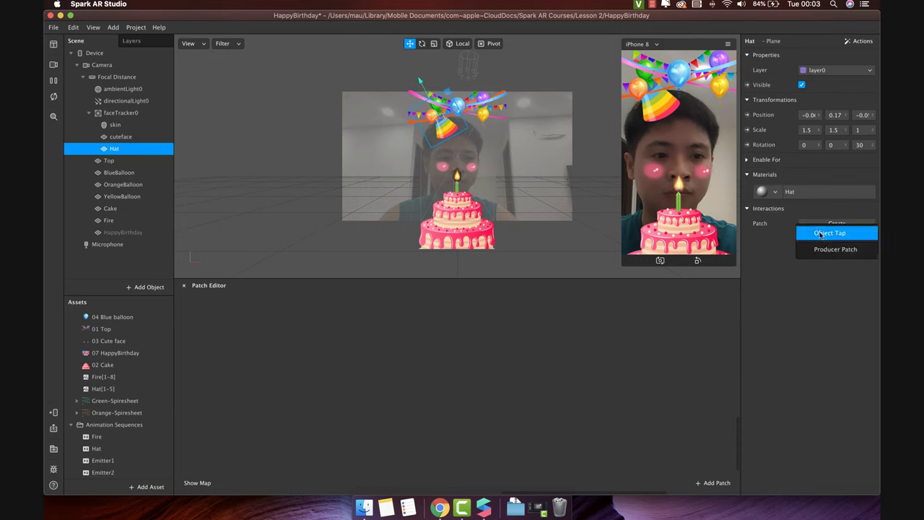
pyautogui.click(820, 233)
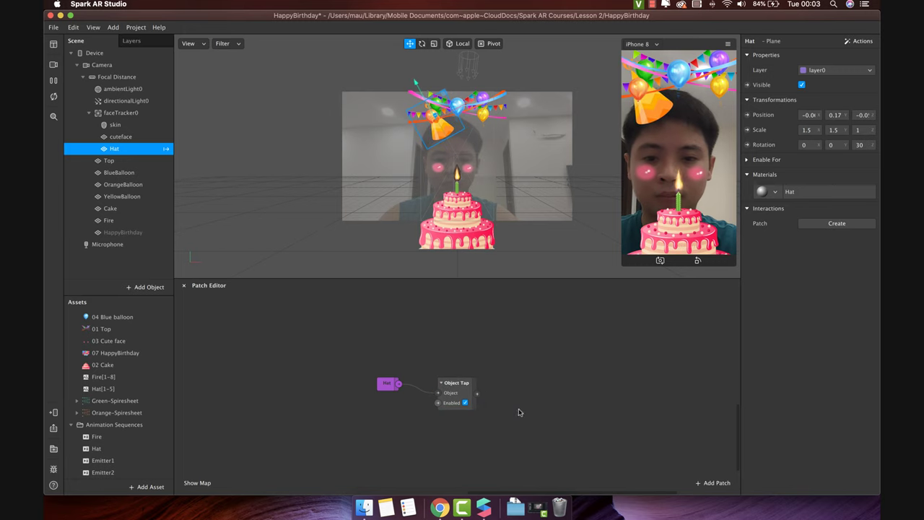
pyautogui.moveTo(384, 382); pyautogui.dragTo(260, 353)
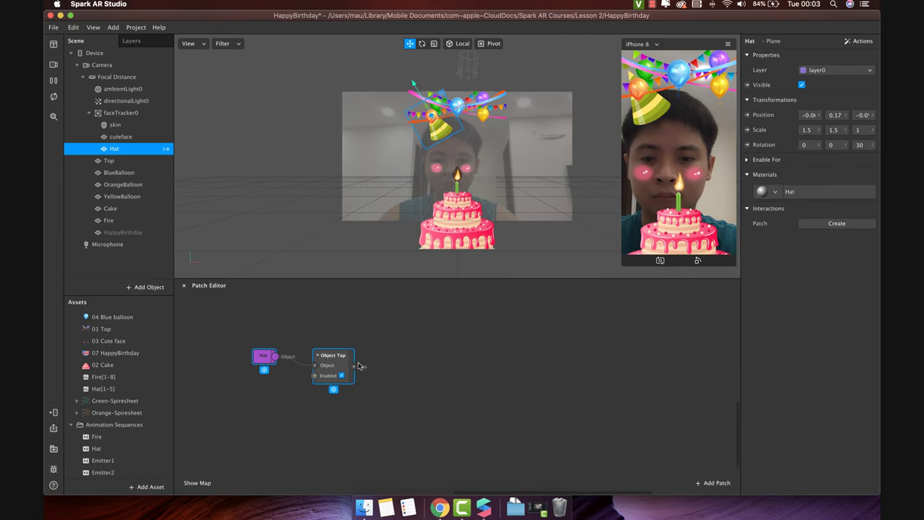
pyautogui.moveTo(353, 366); pyautogui.dragTo(390, 360)
pyautogui.write('count')
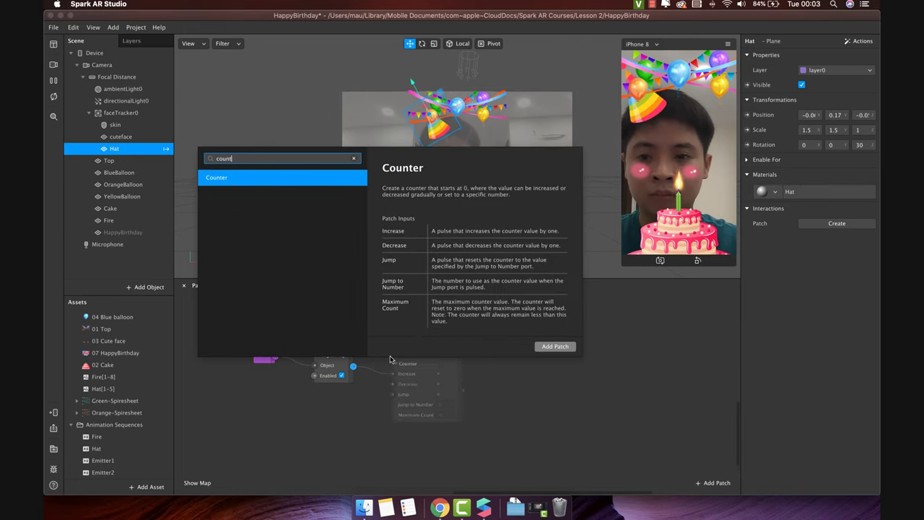
pyautogui.press('Return')
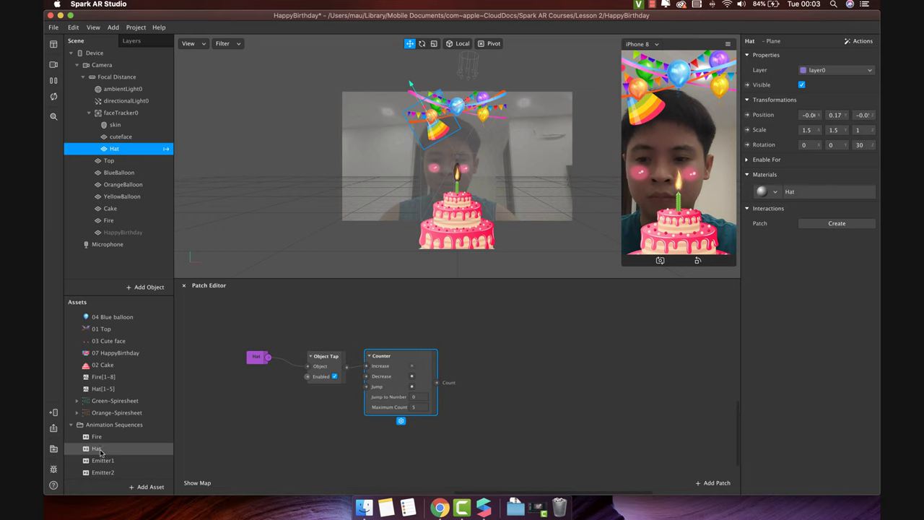
# Add the Hat animation's Current Frame patch beside the Counter.
pyautogui.click(100, 451)
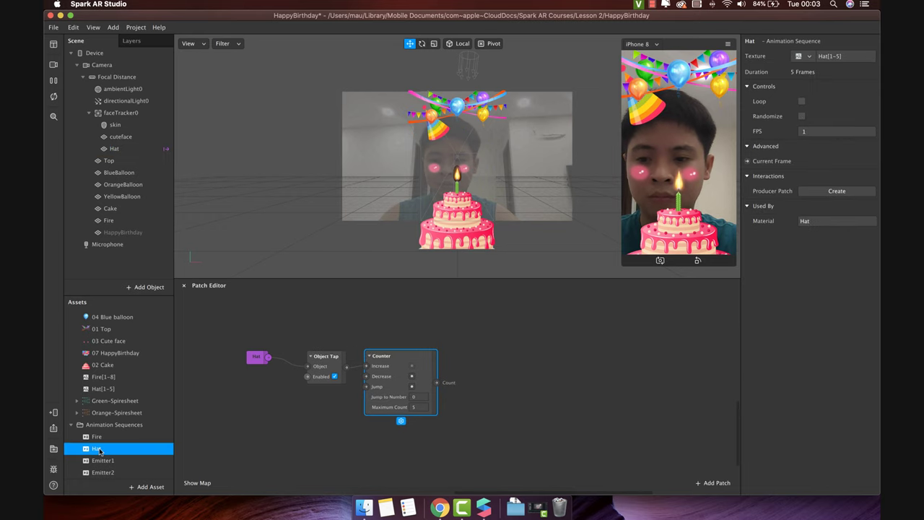
pyautogui.click(748, 162)
pyautogui.moveTo(482, 413); pyautogui.dragTo(466, 375)
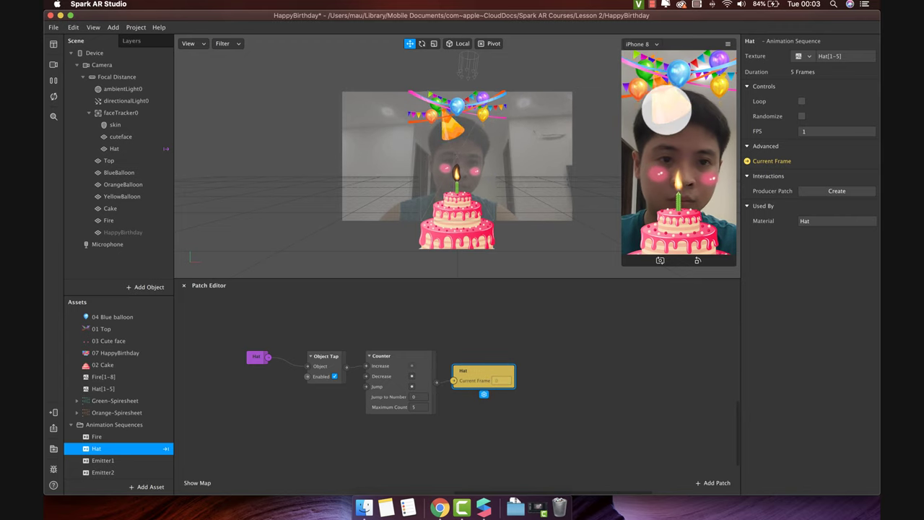
# Test the hat tap in the preview, then move the four hat patches up and left.
pyautogui.click(684, 116)
pyautogui.moveTo(553, 408); pyautogui.dragTo(246, 348)
pyautogui.moveTo(382, 357); pyautogui.dragTo(366, 319)
pyautogui.click(537, 374)
# Add a Screen Tap patch below the hat patches.
pyautogui.rightClick(337, 433)
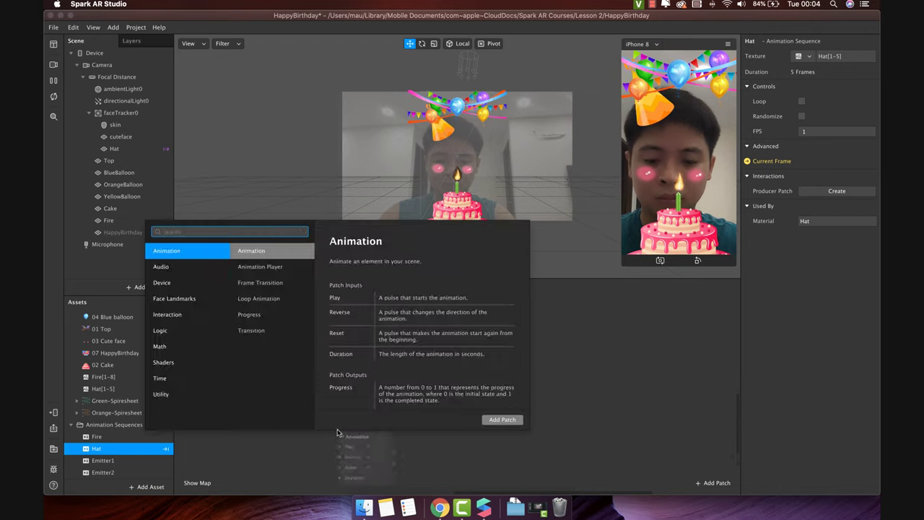
pyautogui.write('screen')
pyautogui.click(174, 267)
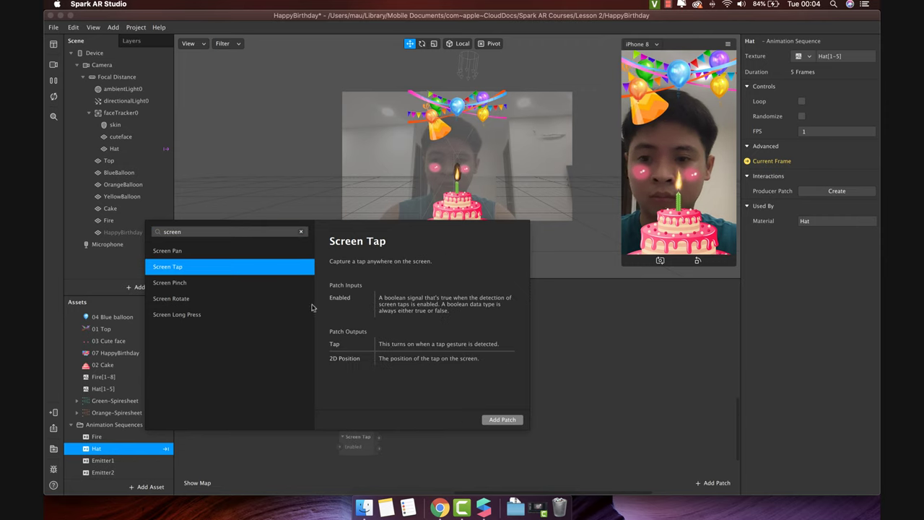
pyautogui.click(503, 420)
pyautogui.moveTo(353, 436); pyautogui.dragTo(293, 417)
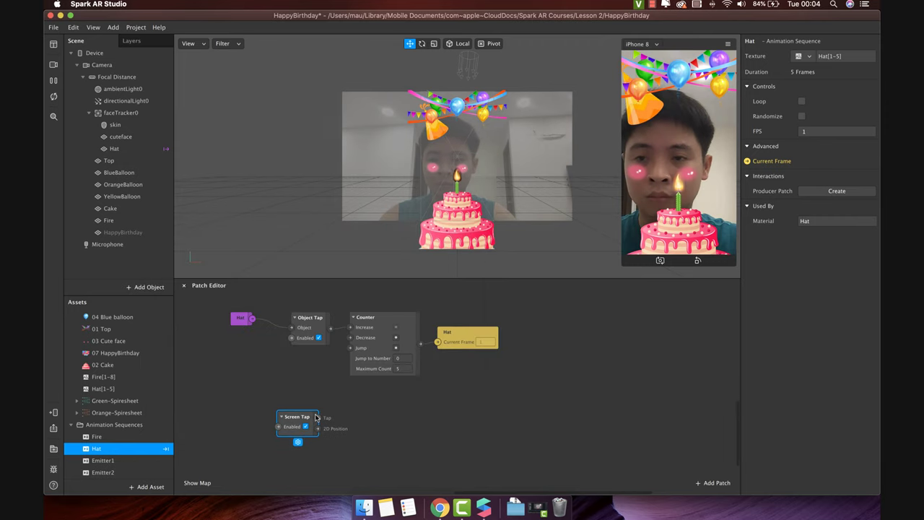
# Wire Screen Tap through a Switch into the Fire object's Visible patch and tidy the layout.
pyautogui.scroll(-1, 273, 370)
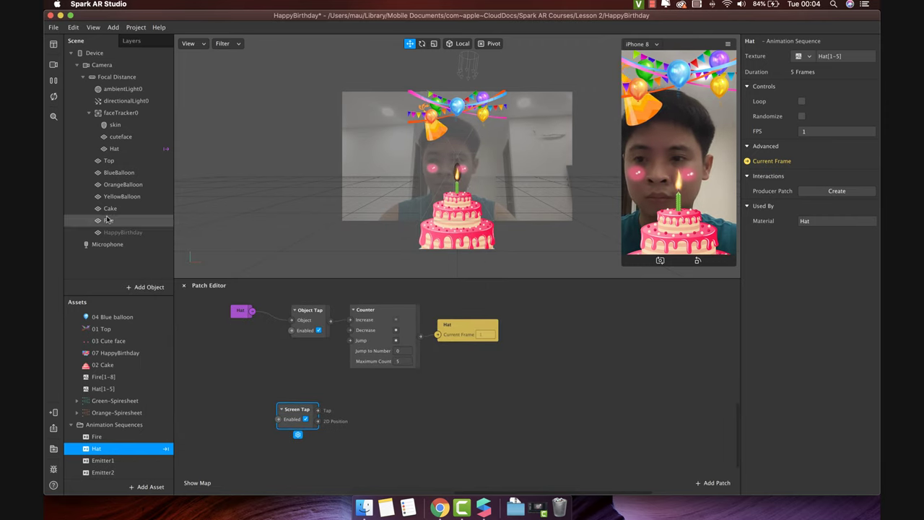
pyautogui.click(110, 221)
pyautogui.click(747, 85)
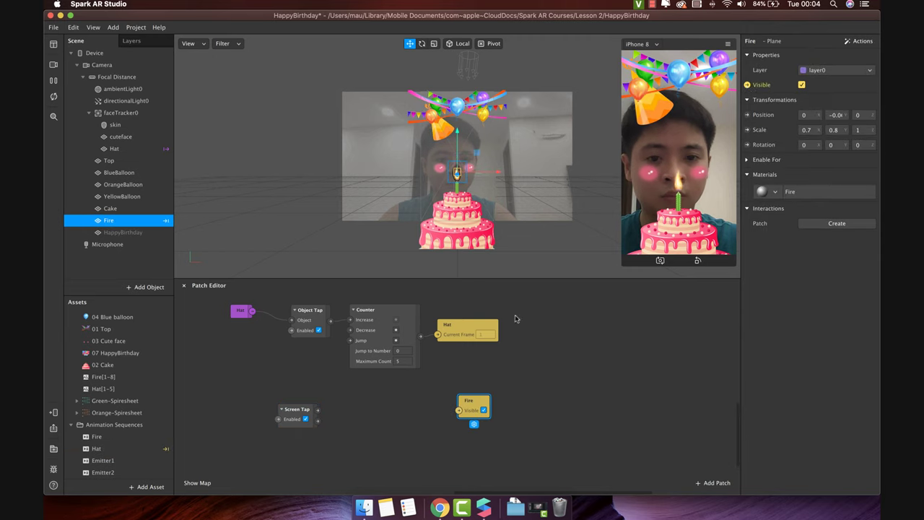
pyautogui.moveTo(317, 411); pyautogui.dragTo(459, 414)
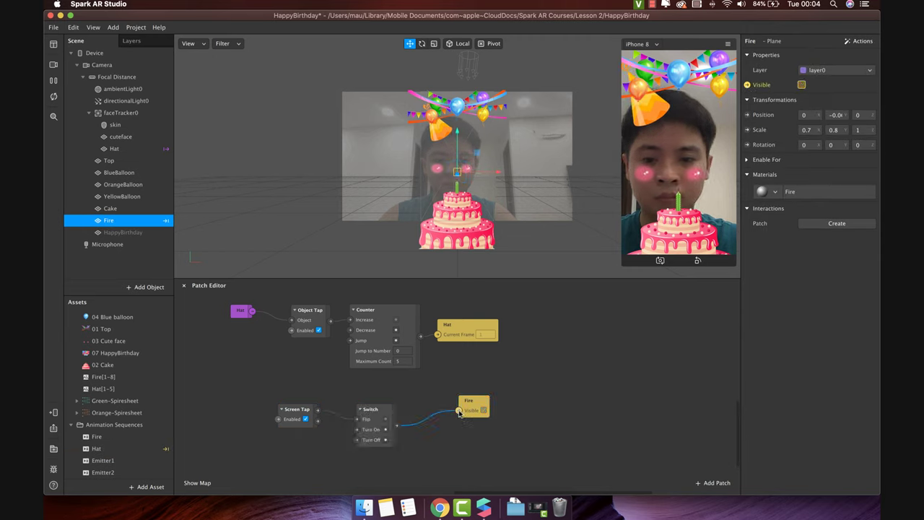
pyautogui.moveTo(383, 409); pyautogui.dragTo(358, 422)
pyautogui.click(359, 413)
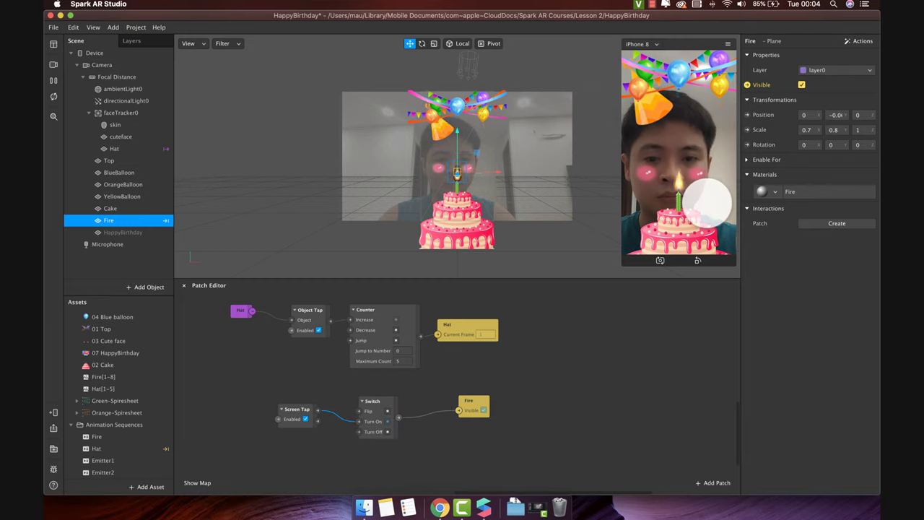
pyautogui.moveTo(383, 404); pyautogui.dragTo(376, 395)
pyautogui.moveTo(474, 403); pyautogui.dragTo(424, 402)
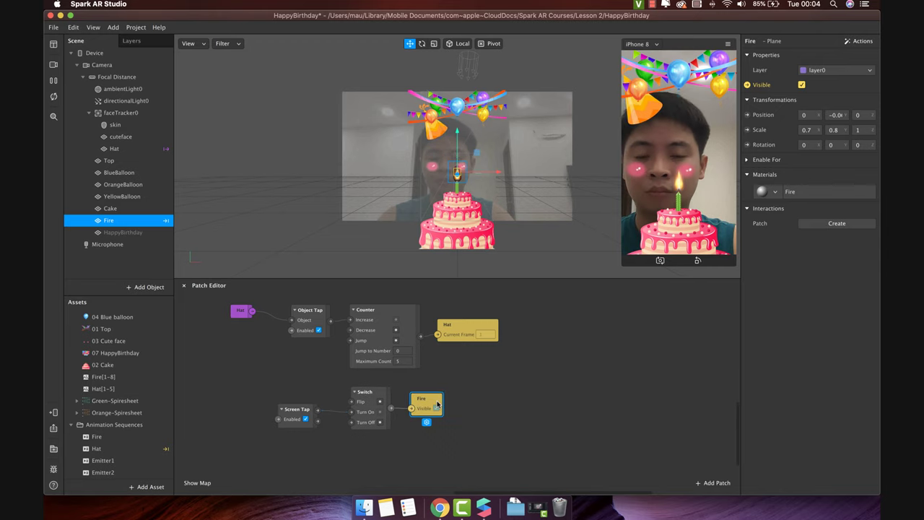
# Create Face Finder, Face Select and faceTracker0 producer patches and move them left.
pyautogui.scroll(-2, 441, 404)
pyautogui.scroll(-1, 440, 404)
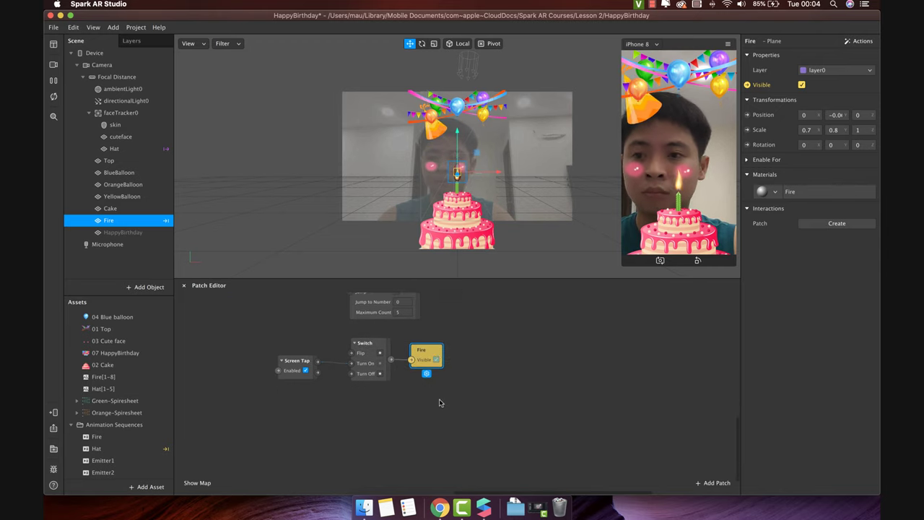
pyautogui.click(122, 113)
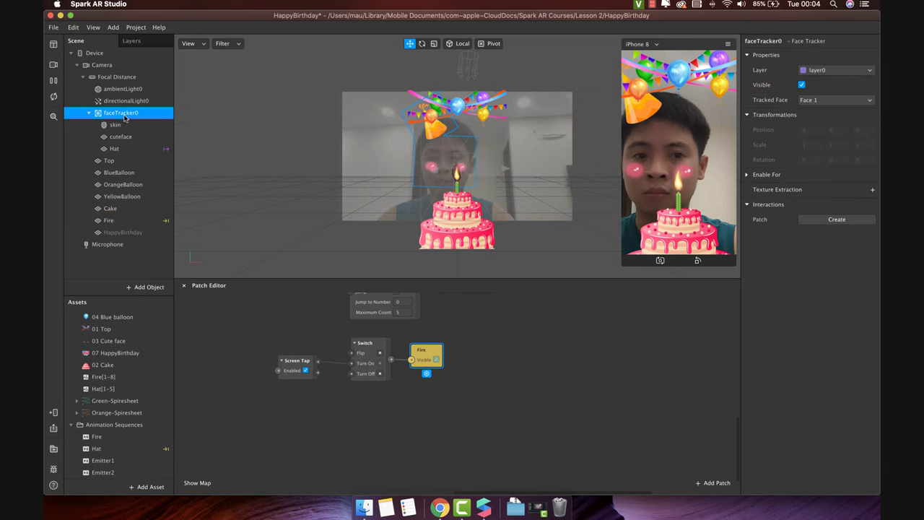
pyautogui.click(832, 221)
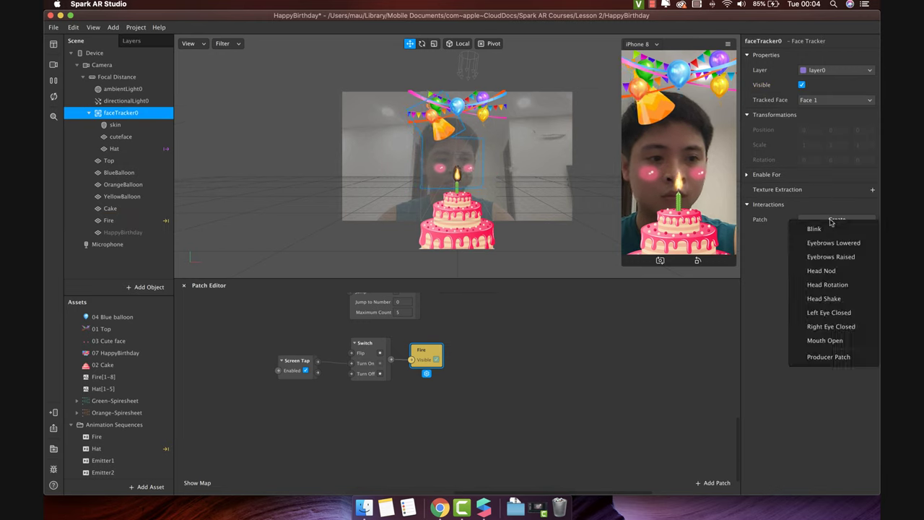
pyautogui.click(829, 357)
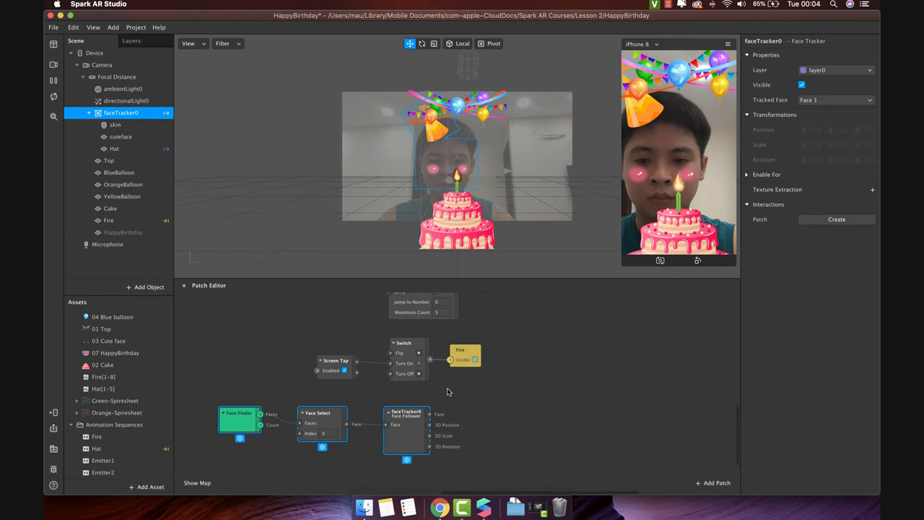
pyautogui.moveTo(408, 419); pyautogui.dragTo(379, 425)
pyautogui.keyDown('shift'); pyautogui.click(239, 419); pyautogui.keyUp('shift')
pyautogui.keyDown('shift'); pyautogui.click(318, 413); pyautogui.keyUp('shift')
# Add a Kissing Face patch after faceTracker0.
pyautogui.click(202, 266)
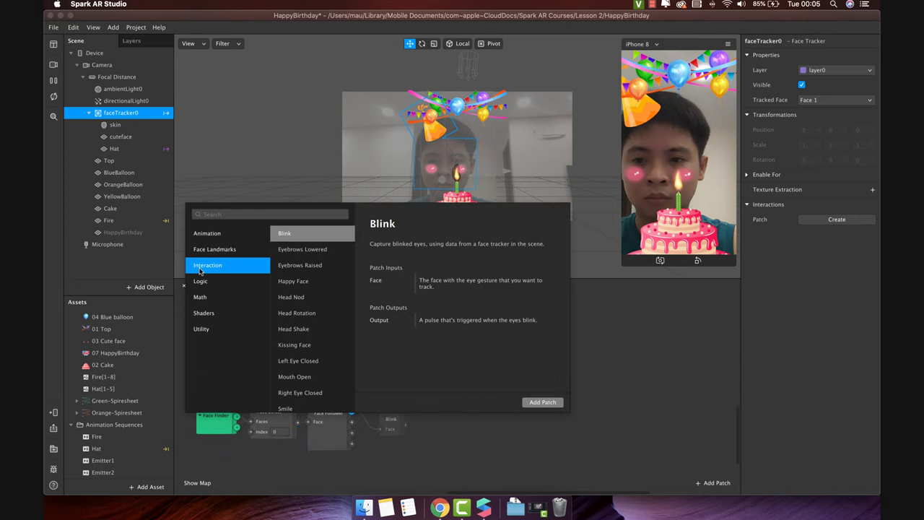
pyautogui.click(293, 346)
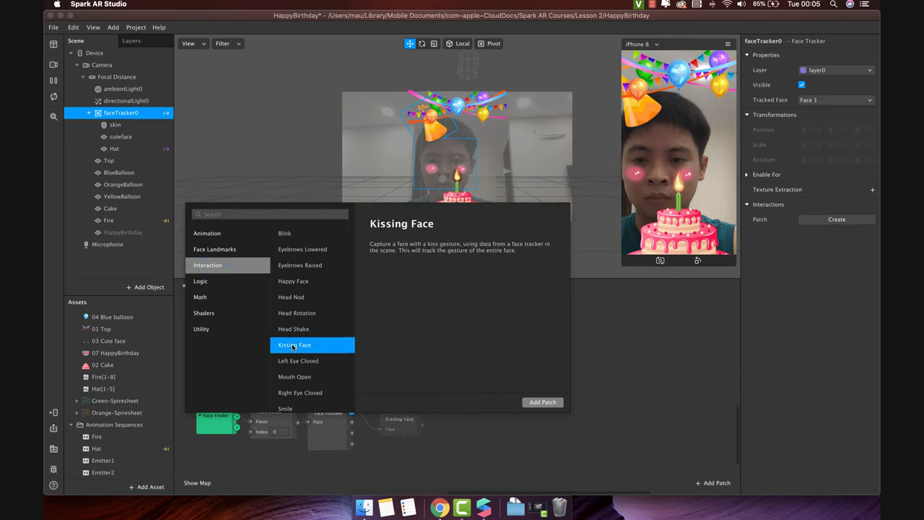
pyautogui.click(543, 402)
pyautogui.moveTo(392, 411); pyautogui.dragTo(390, 377)
# Move the Screen Tap, Switch and Fire patches right and test the flame toggle.
pyautogui.moveTo(536, 380); pyautogui.dragTo(312, 333)
pyautogui.moveTo(343, 362); pyautogui.dragTo(474, 361)
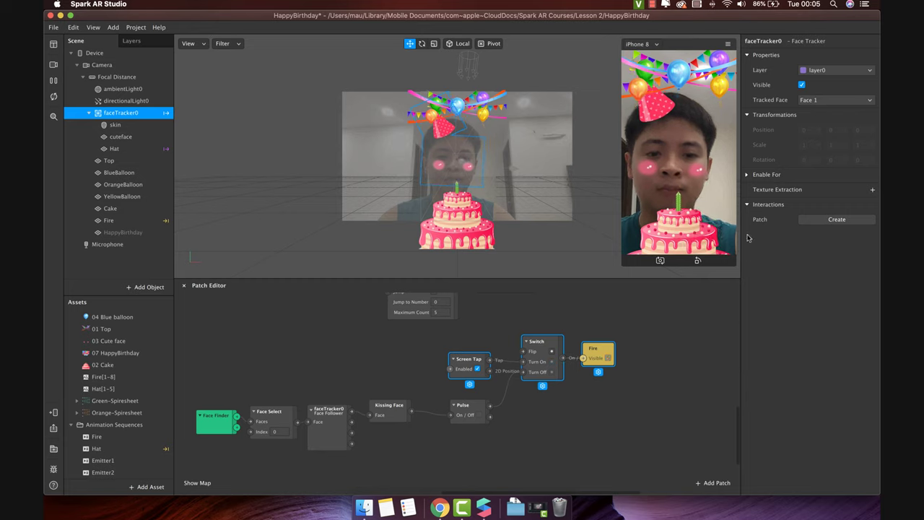
pyautogui.click(736, 231)
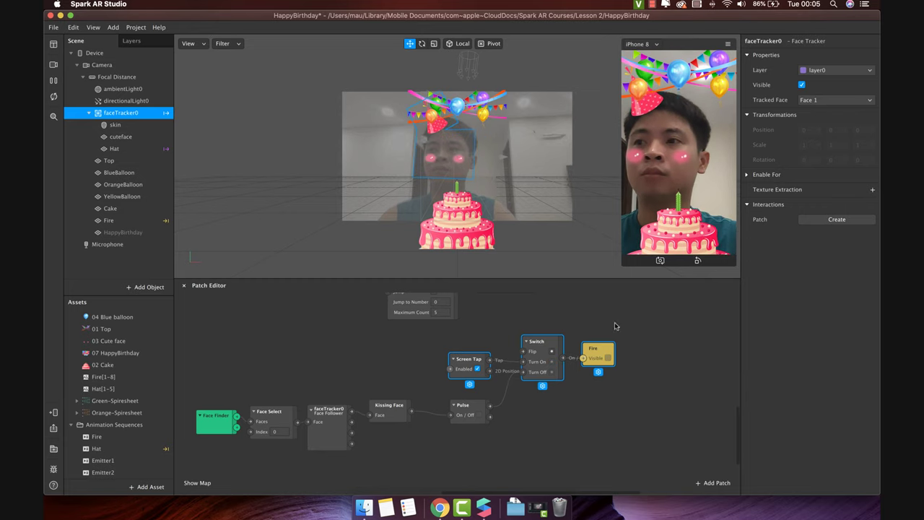
pyautogui.click(466, 410)
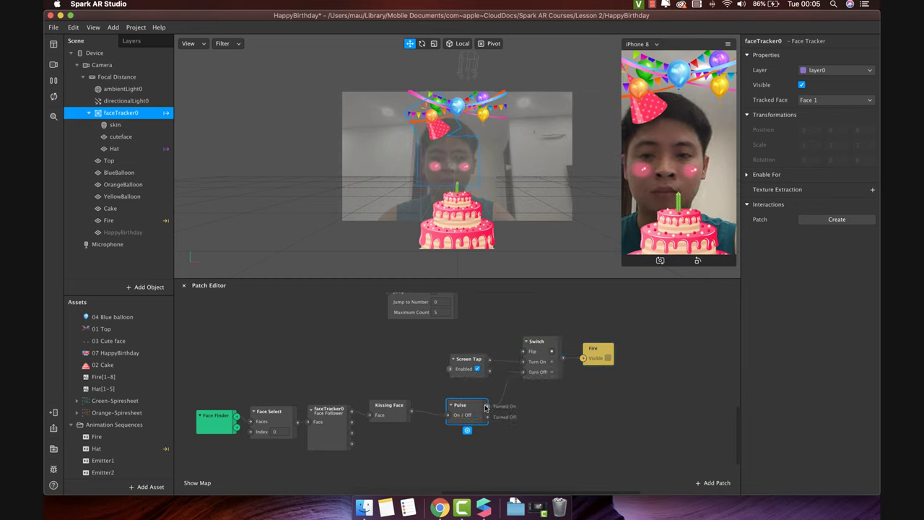
# Make HappyBirthday visible and add an Animation patch after the Pulse.
pyautogui.click(108, 233)
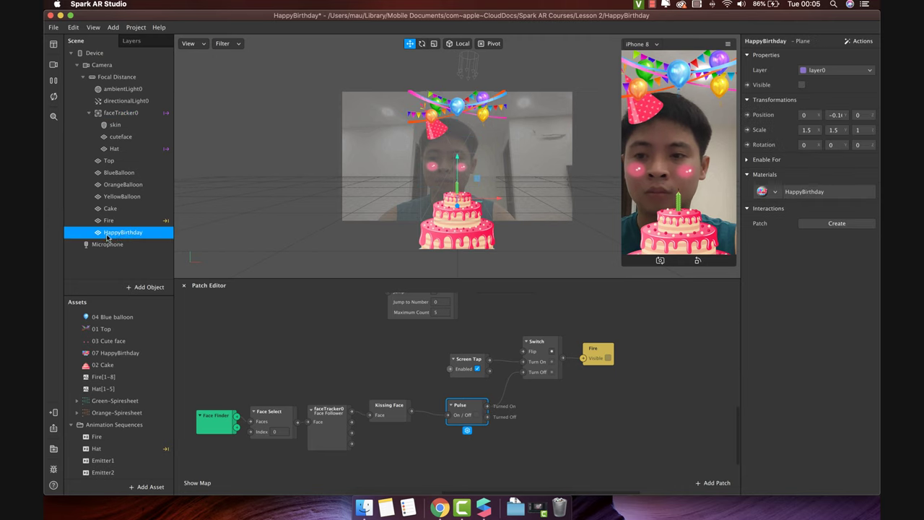
pyautogui.click(802, 85)
pyautogui.scroll(1, 521, 372)
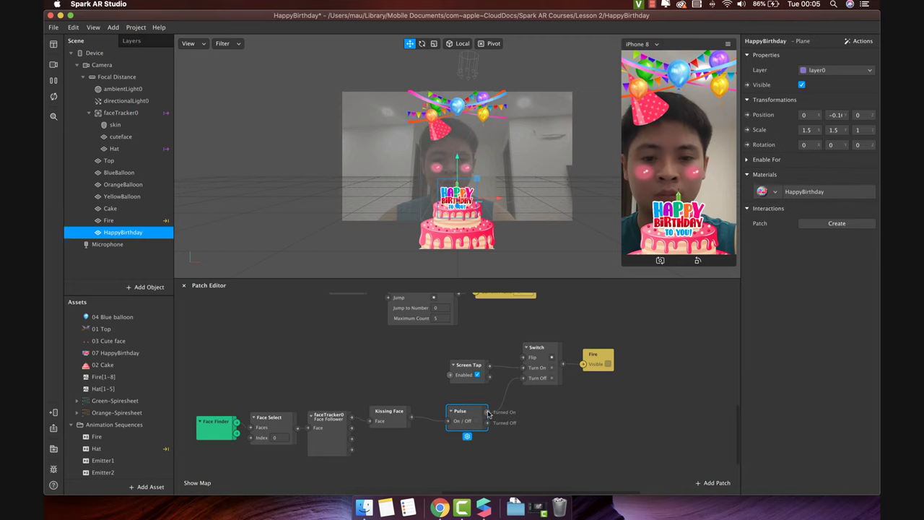
pyautogui.rightClick(517, 423)
pyautogui.write('animati')
pyautogui.press('Return')
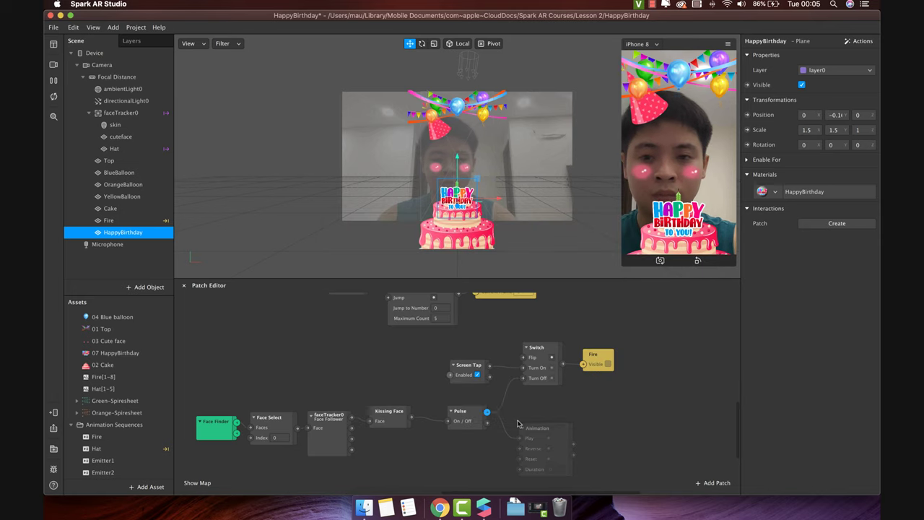
pyautogui.hscroll(5, 517, 424)
pyautogui.moveTo(456, 434); pyautogui.dragTo(508, 429)
# Feed an Overshoot Out Transition from the Animation into HappyBirthday's 3D Scale.
pyautogui.write('tran')
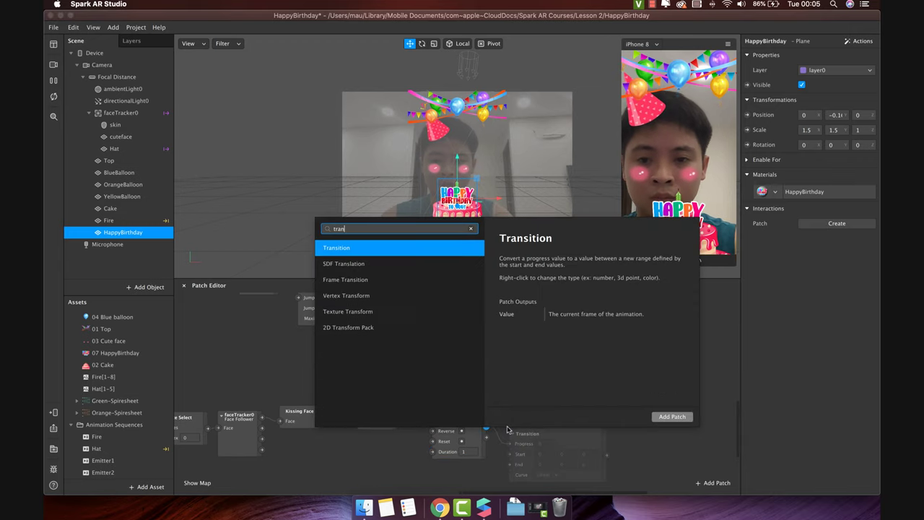
pyautogui.press('Return')
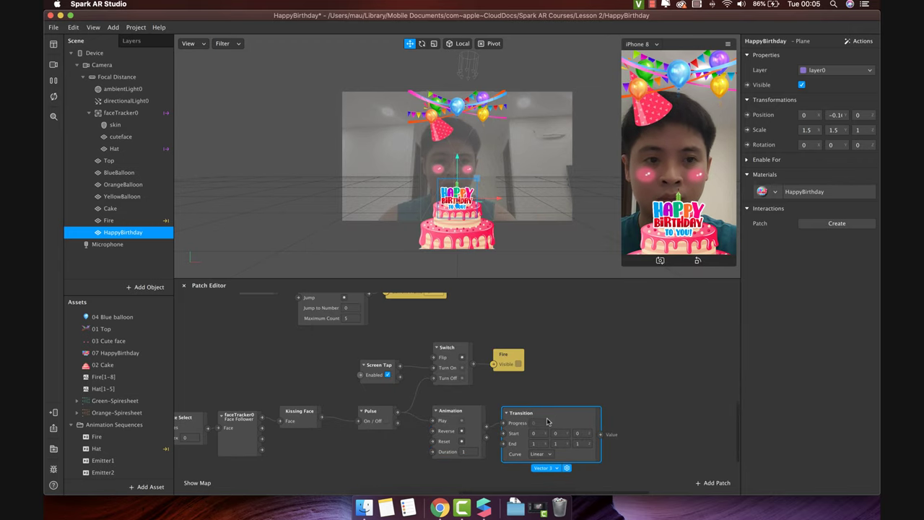
pyautogui.click(748, 130)
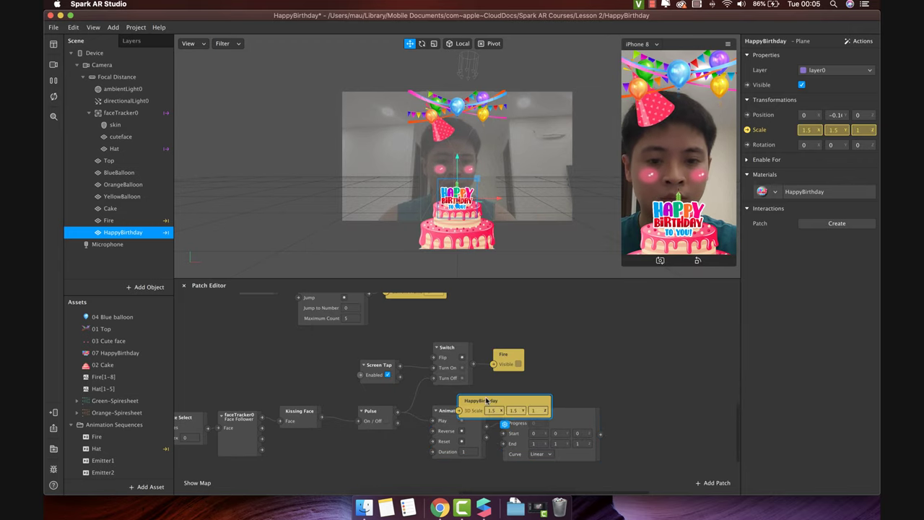
pyautogui.moveTo(506, 400); pyautogui.dragTo(666, 420)
pyautogui.click(529, 444)
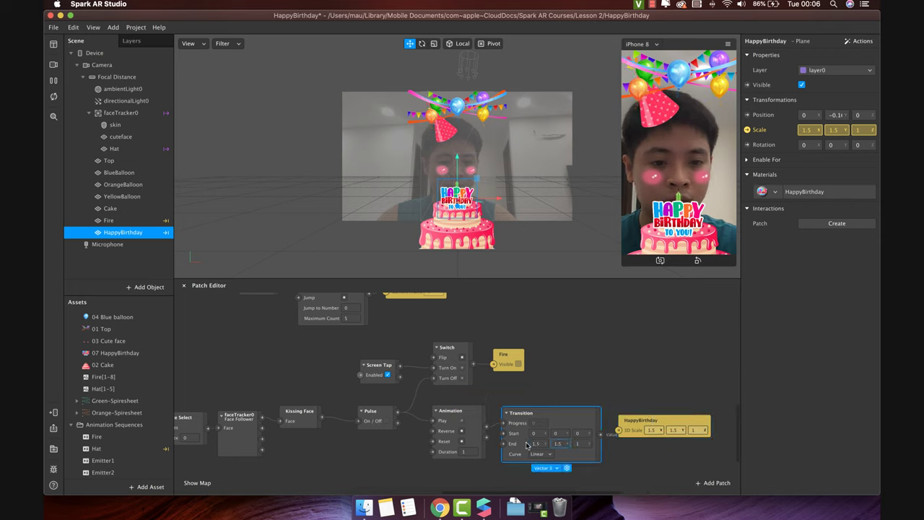
pyautogui.scroll(1, 549, 445)
pyautogui.scroll(-3, 594, 442)
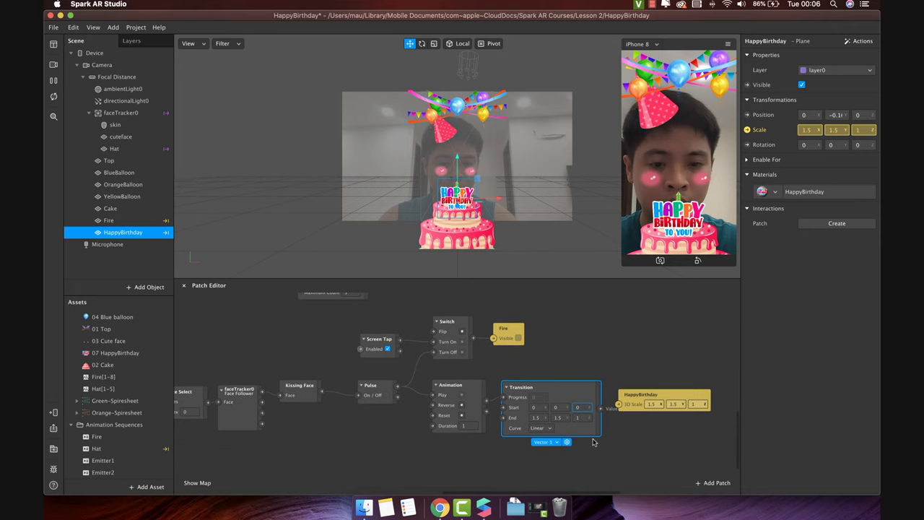
pyautogui.click(543, 428)
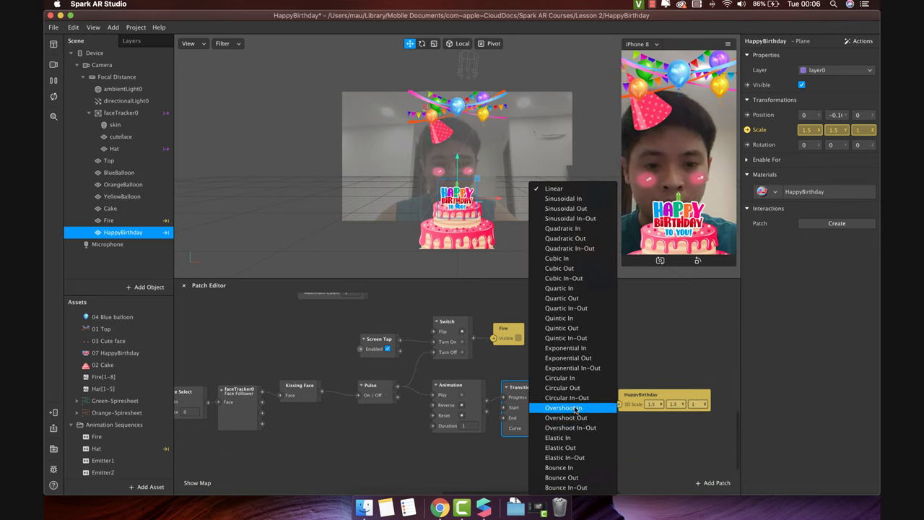
pyautogui.click(573, 418)
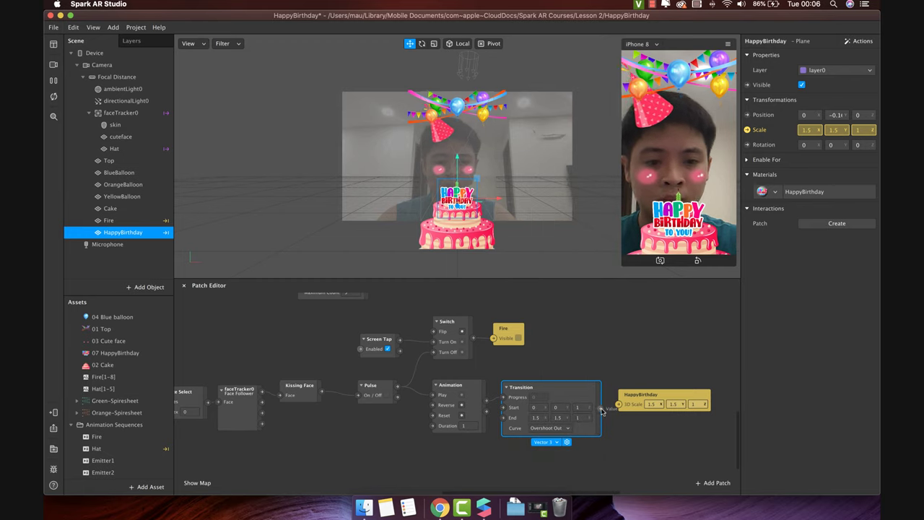
pyautogui.moveTo(601, 409); pyautogui.dragTo(619, 406)
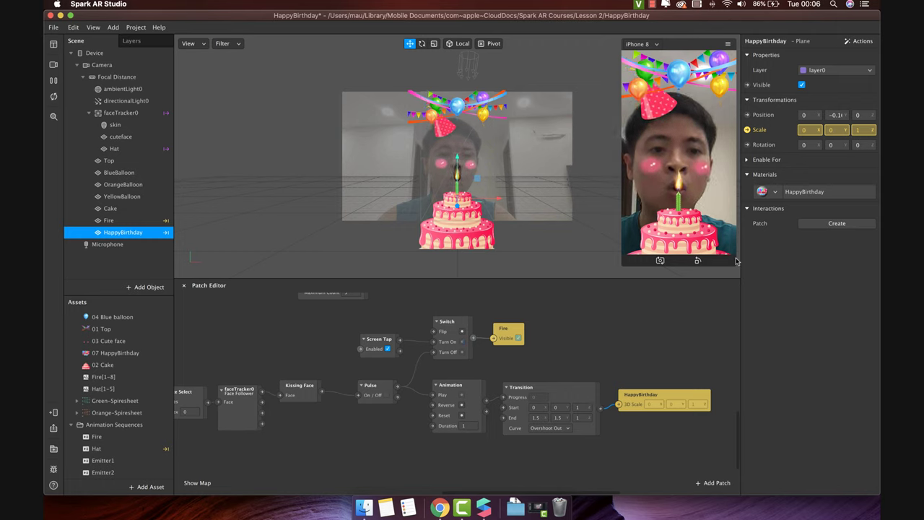
# Set the Animation duration to 0.5, connect Screen Tap to Reset, and test it.
pyautogui.click(467, 426)
pyautogui.write('0.5')
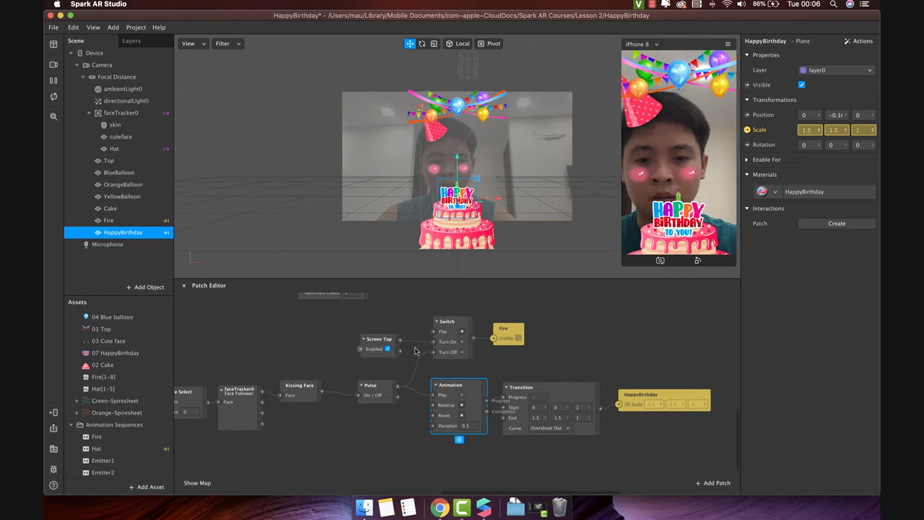
pyautogui.click(411, 352)
pyautogui.moveTo(434, 418); pyautogui.dragTo(433, 416)
pyautogui.click(712, 217)
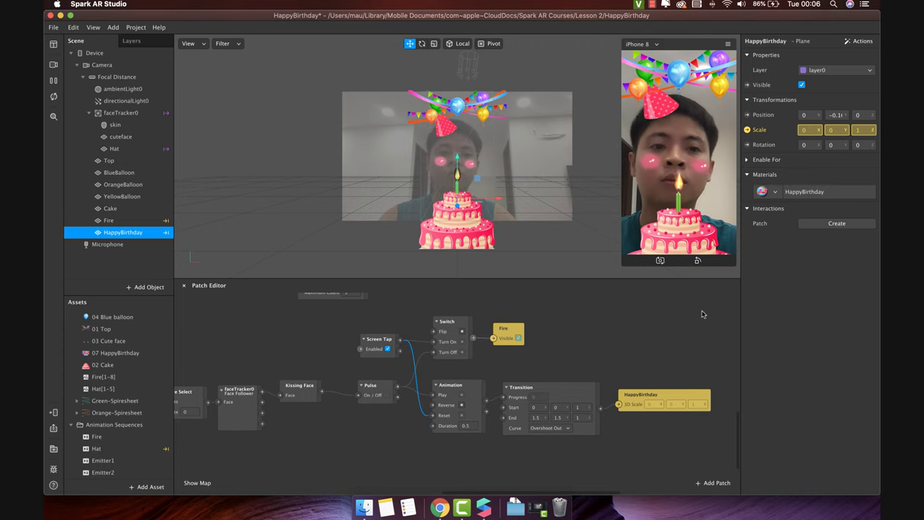
pyautogui.click(707, 249)
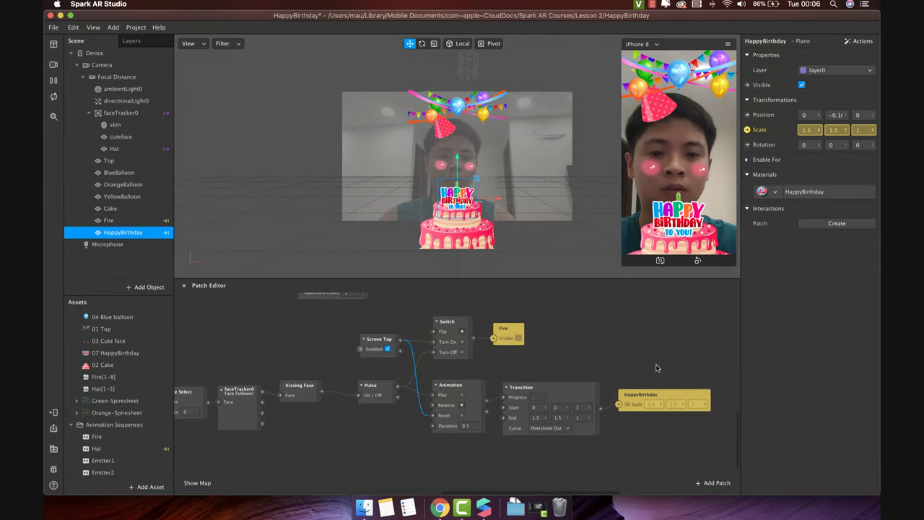
# Add a Loop Animation patch followed by a Transition patch.
pyautogui.scroll(-5, 598, 361)
pyautogui.hscroll(-3, 598, 361)
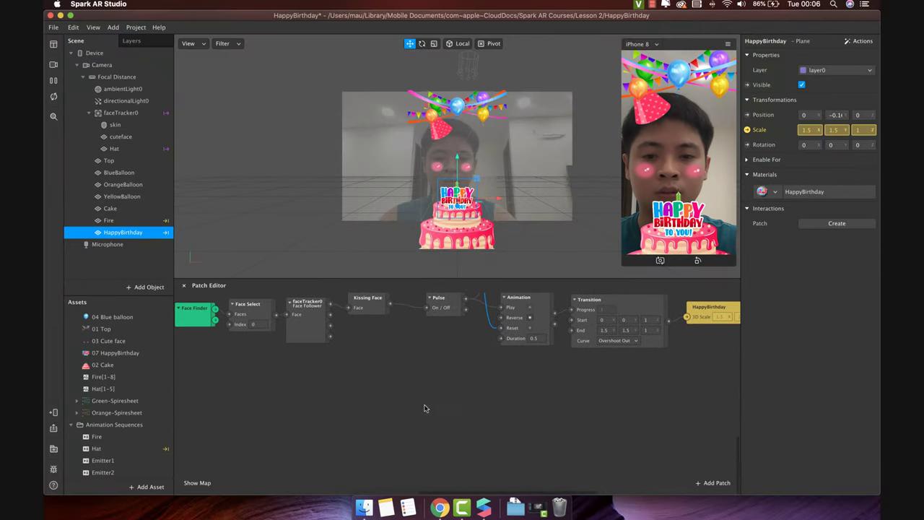
pyautogui.rightClick(326, 413)
pyautogui.write('loo')
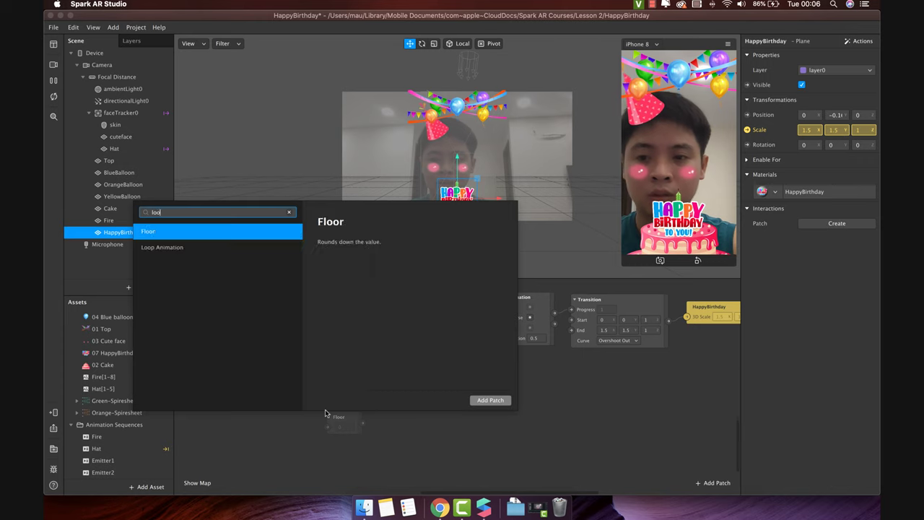
pyautogui.press('Down')
pyautogui.click(486, 400)
pyautogui.moveTo(371, 429); pyautogui.dragTo(449, 414)
pyautogui.write('tran')
pyautogui.click(610, 399)
pyautogui.moveTo(511, 425); pyautogui.dragTo(490, 406)
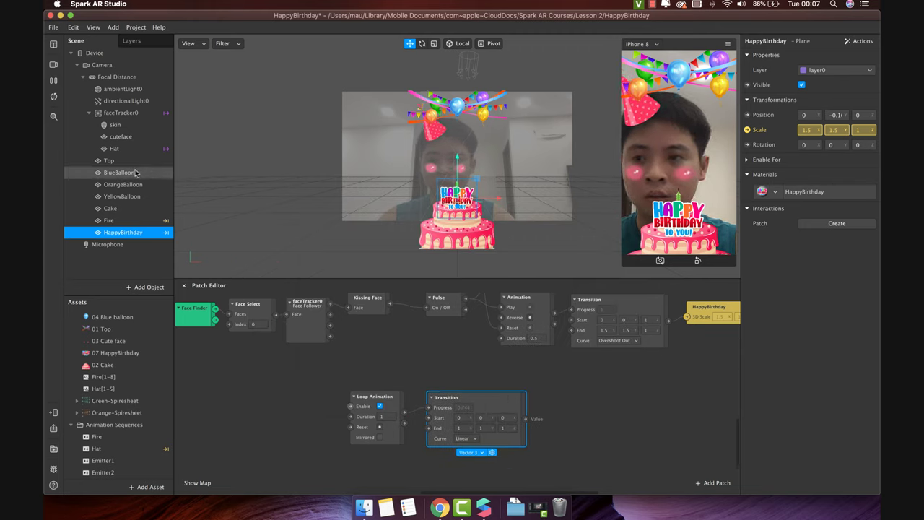
# Create a BlueBalloon Position patch and feed the Transition output into it.
pyautogui.click(101, 174)
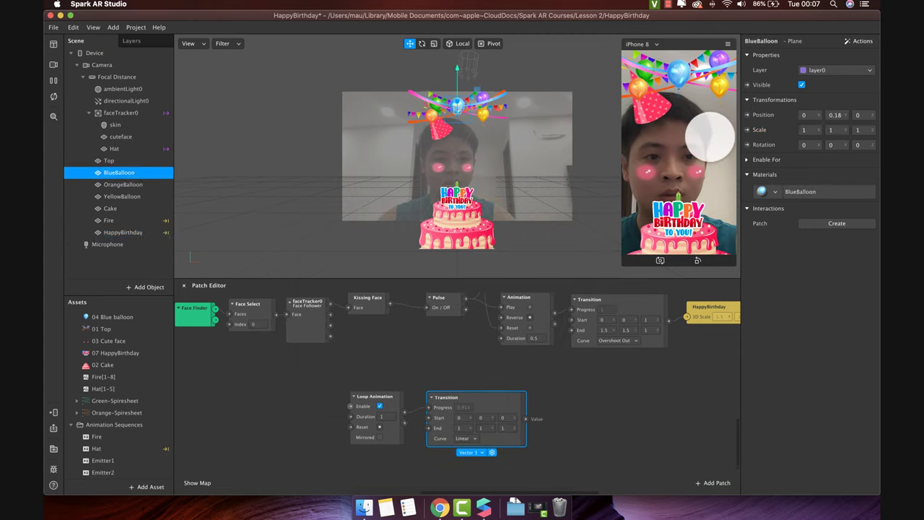
pyautogui.click(748, 116)
pyautogui.moveTo(485, 421); pyautogui.dragTo(577, 420)
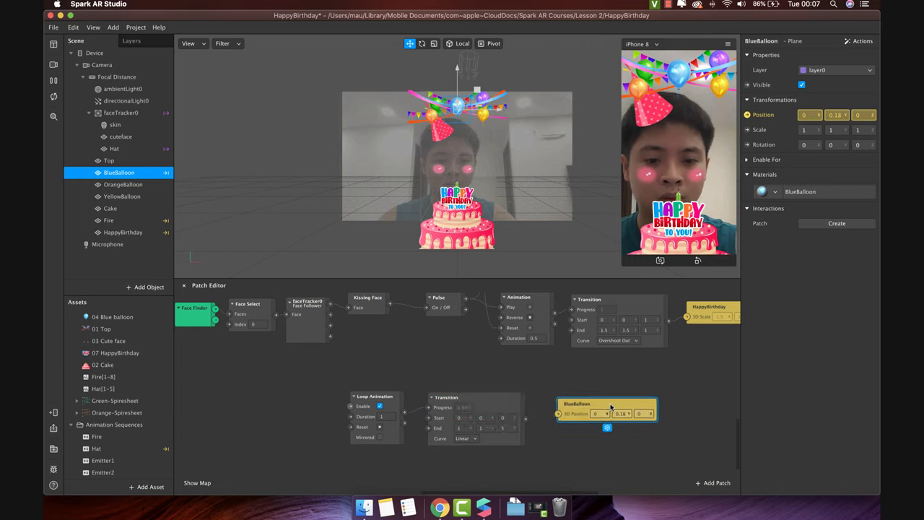
pyautogui.click(463, 428)
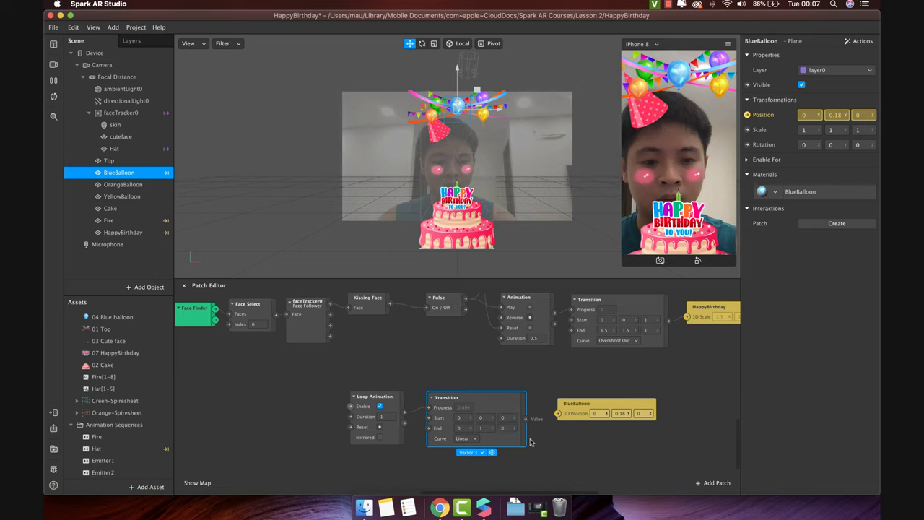
pyautogui.click(482, 417)
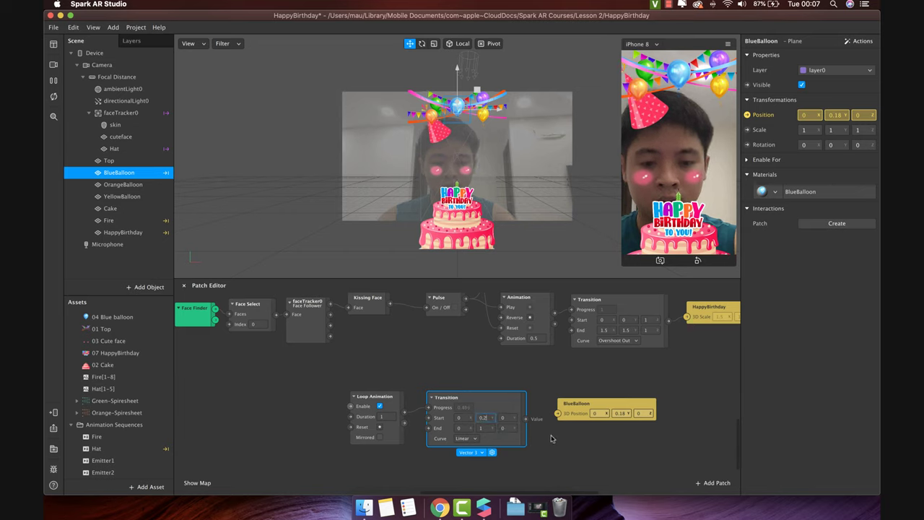
pyautogui.click(483, 428)
pyautogui.write('1')
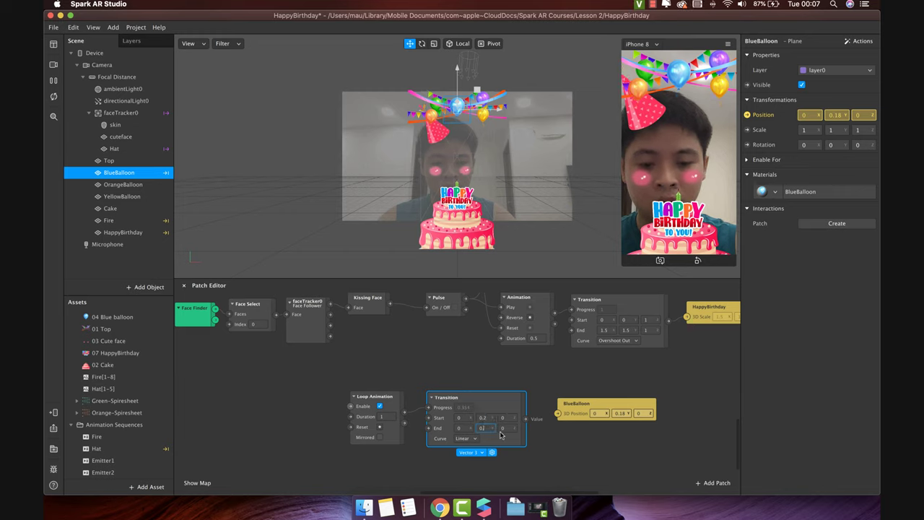
pyautogui.write('0.16')
pyautogui.moveTo(528, 419); pyautogui.dragTo(558, 414)
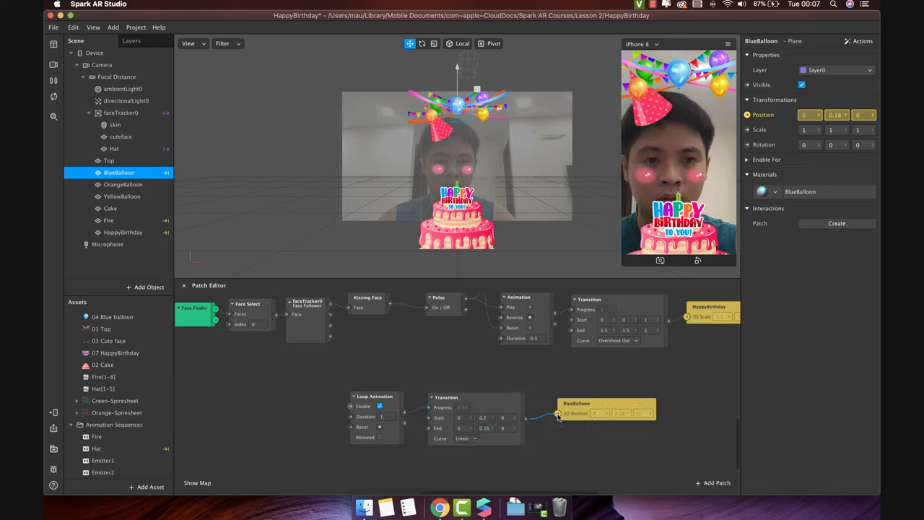
# Make the loop Mirrored with Quadratic In-Out easing, Start Y 0.18 and End Y 0.17.
pyautogui.click(380, 438)
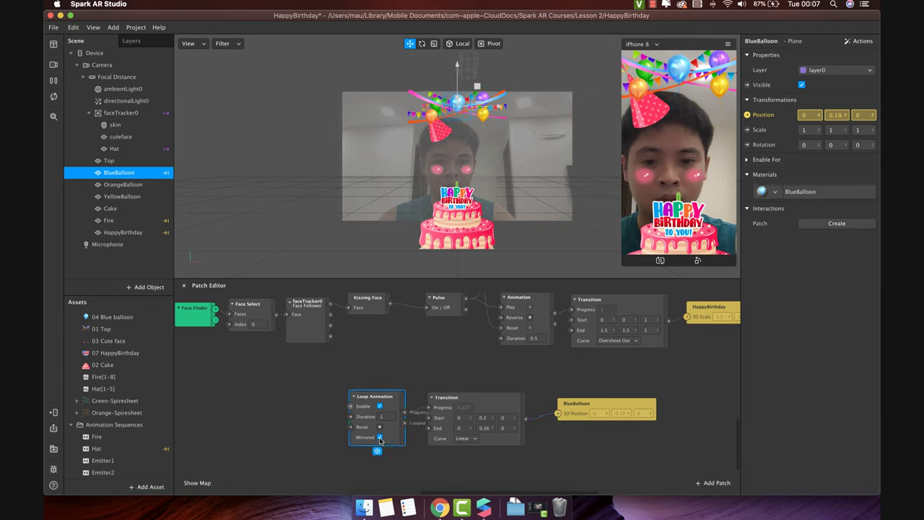
pyautogui.click(463, 439)
pyautogui.click(498, 367)
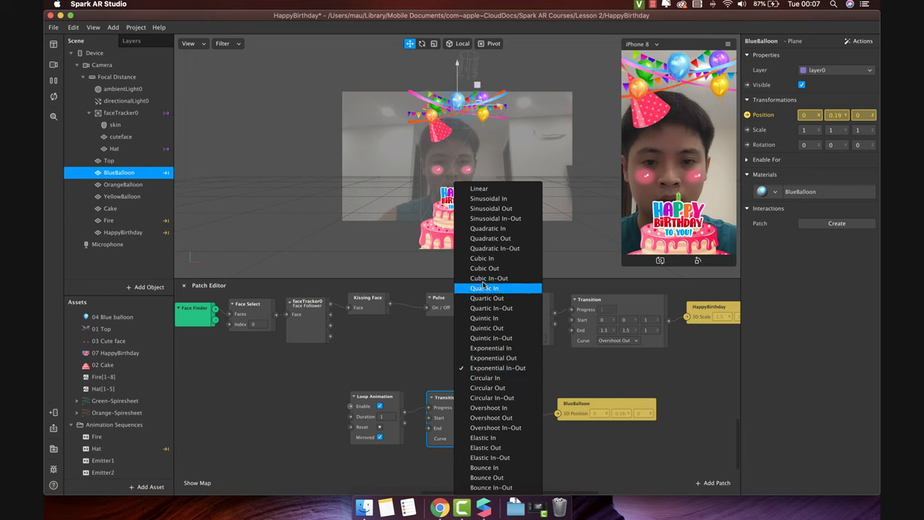
pyautogui.click(491, 248)
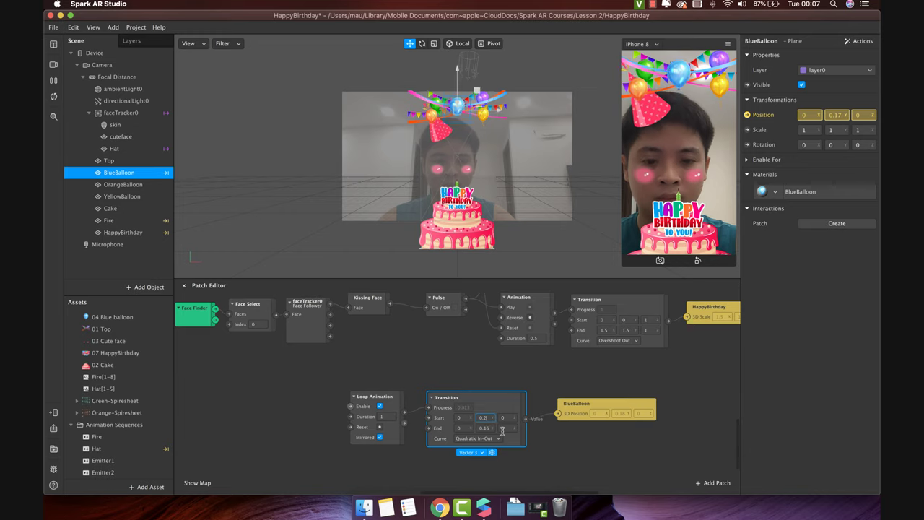
pyautogui.write('.18')
pyautogui.press('Return')
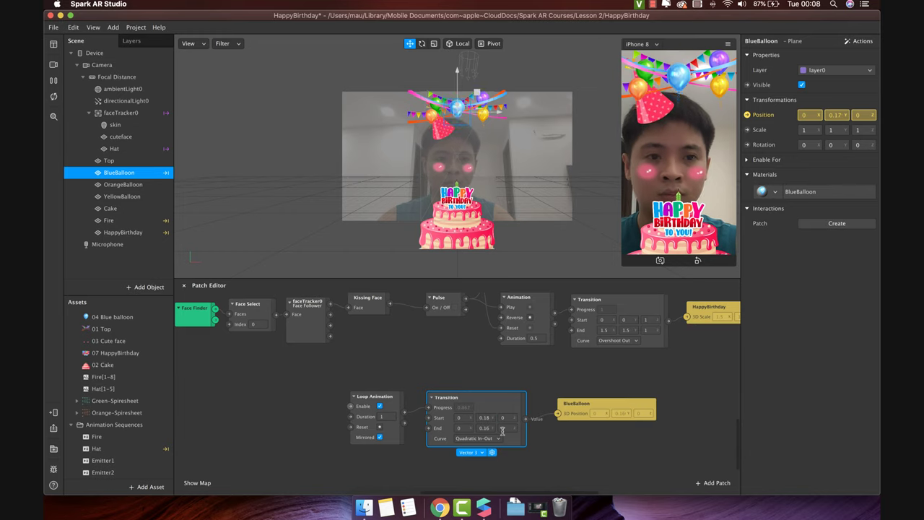
pyautogui.click(485, 428)
pyautogui.write('0.1')
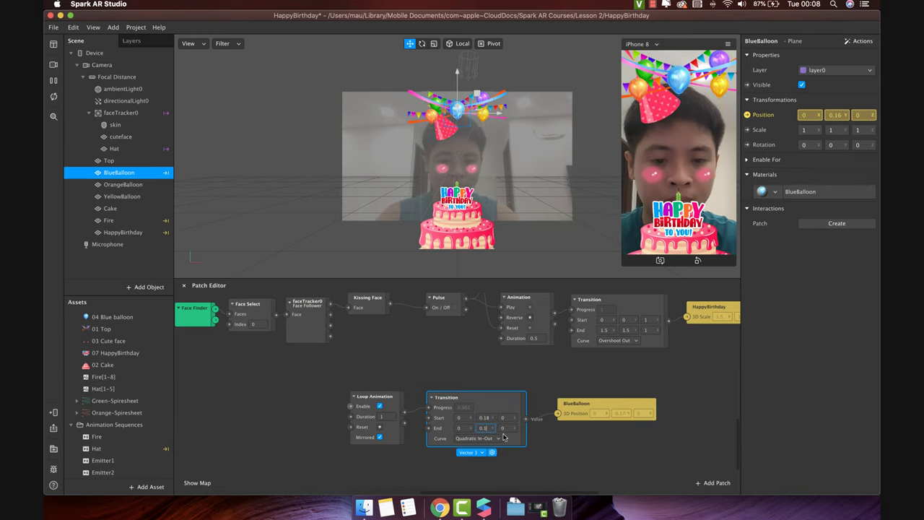
pyautogui.write('7')
pyautogui.press('Return')
# Add another Transition patch to the graph.
pyautogui.scroll(-2, 555, 436)
pyautogui.scroll(-2, 555, 436)
pyautogui.rightClick(432, 424)
pyautogui.write('tran')
pyautogui.click(585, 409)
# Add another Transition patch and a position patch for OrangeBalloon beside BlueBalloon's.
pyautogui.moveTo(508, 432); pyautogui.dragTo(503, 407)
pyautogui.scroll(-2, 502, 409)
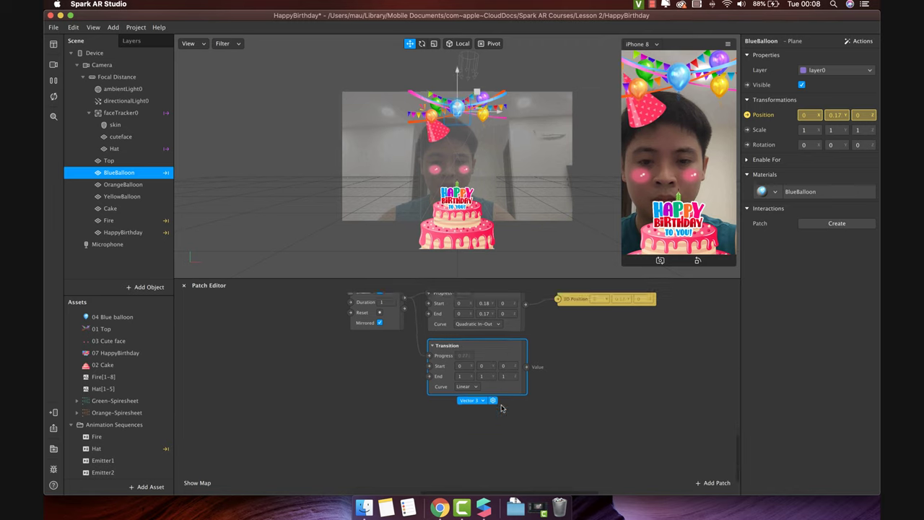
pyautogui.scroll(2, 502, 408)
pyautogui.rightClick(419, 456)
pyautogui.write('tran')
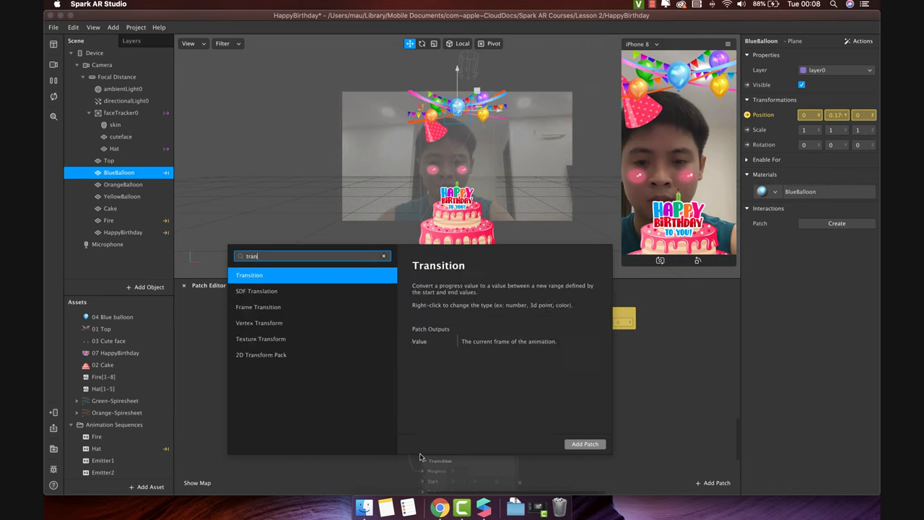
pyautogui.write('is')
pyautogui.press('Return')
pyautogui.moveTo(466, 462); pyautogui.dragTo(465, 431)
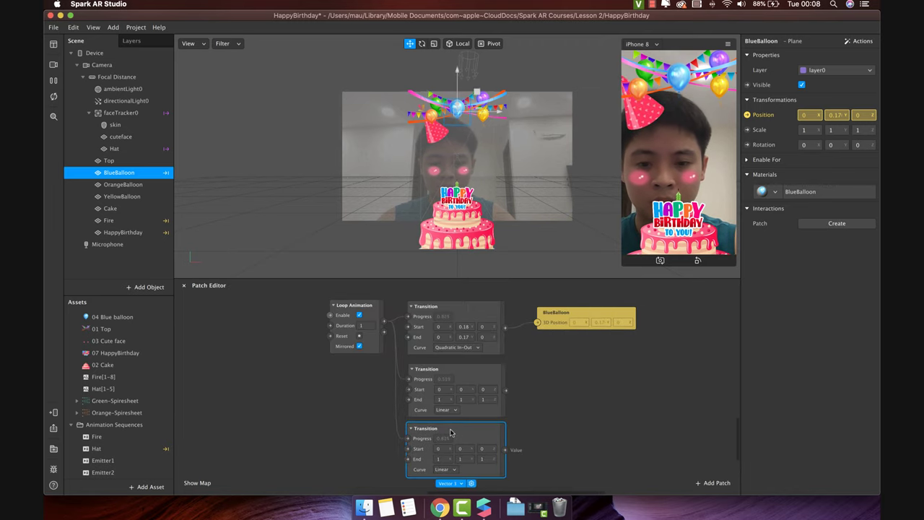
pyautogui.click(122, 184)
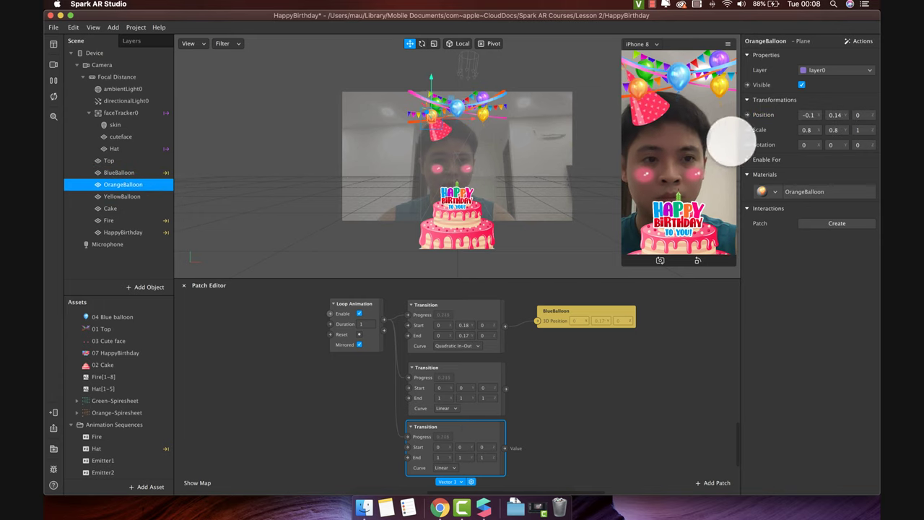
pyautogui.click(749, 115)
pyautogui.moveTo(478, 402); pyautogui.dragTo(558, 369)
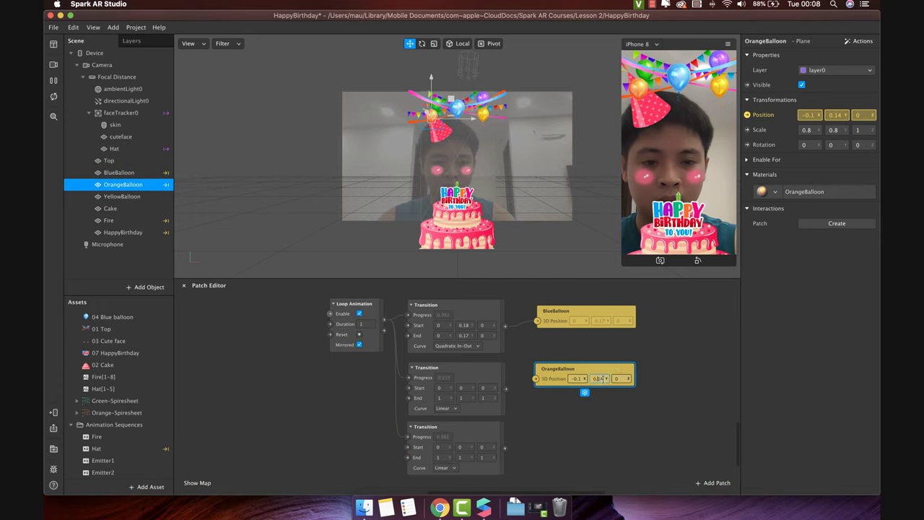
# Set the middle Transition to X -0.1, Y 0.145–0.155, and wire it to OrangeBalloon's position.
pyautogui.click(472, 396)
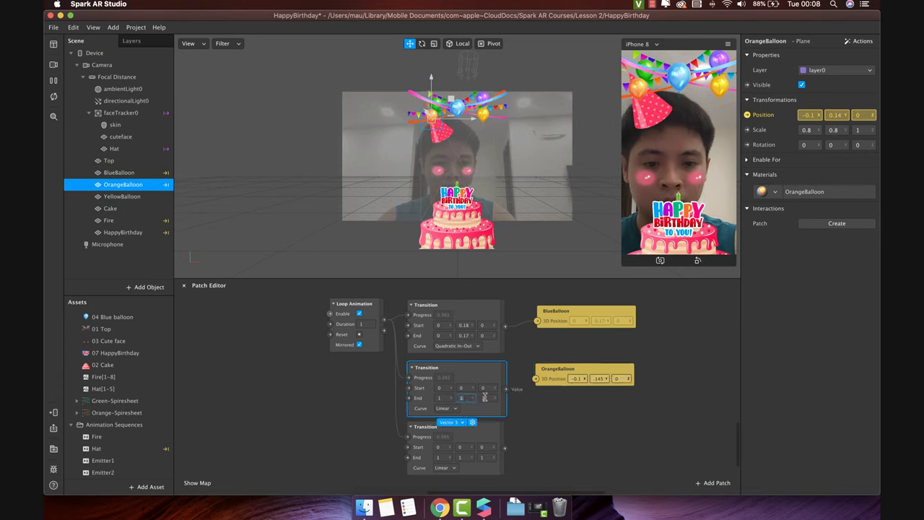
pyautogui.write('0.145')
pyautogui.press('Tab')
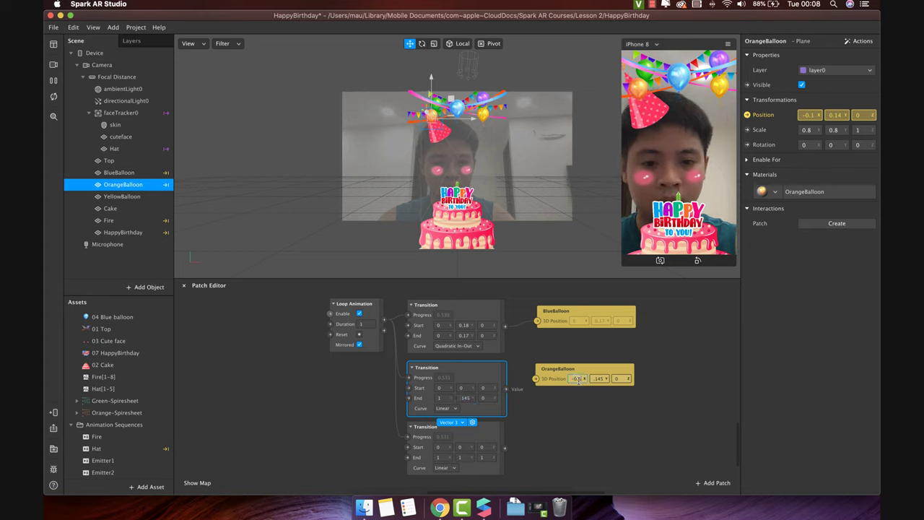
pyautogui.click(438, 398)
pyautogui.write('-0.1')
pyautogui.click(440, 388)
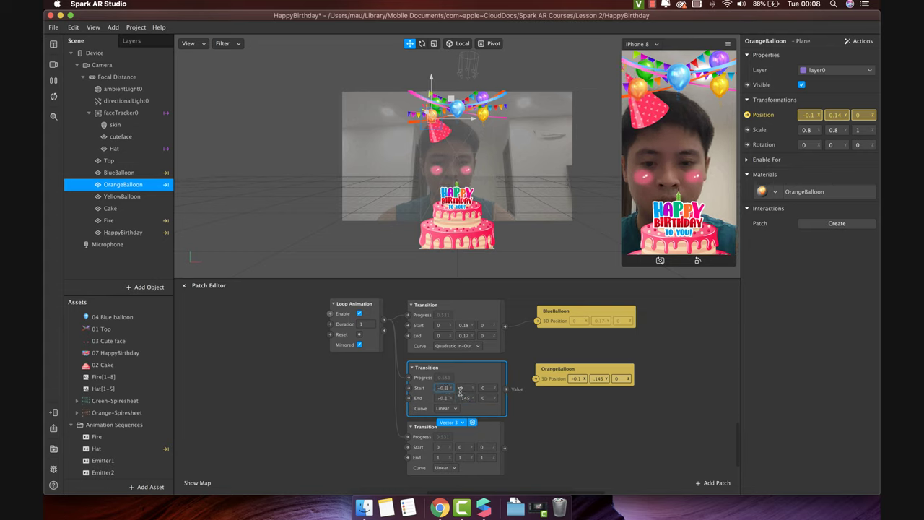
pyautogui.write('-0.1')
pyautogui.press('Tab')
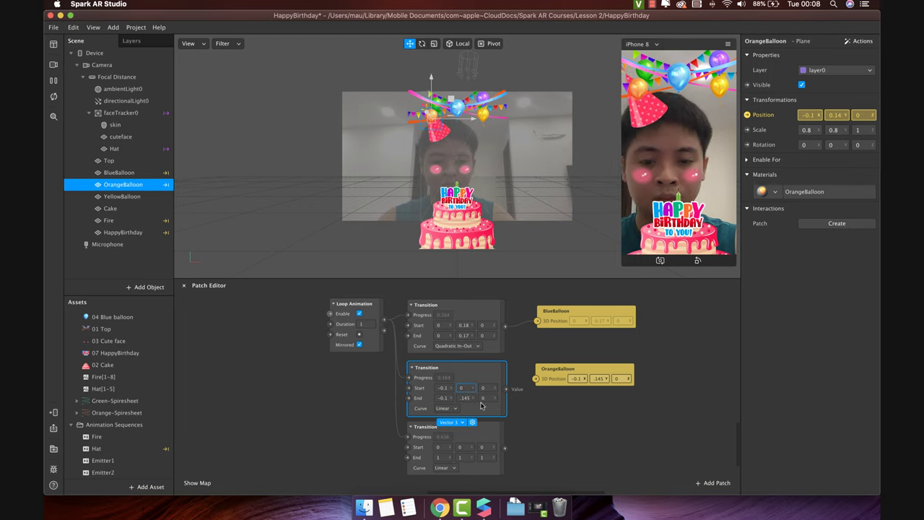
pyautogui.press('Return')
pyautogui.moveTo(506, 388); pyautogui.dragTo(536, 381)
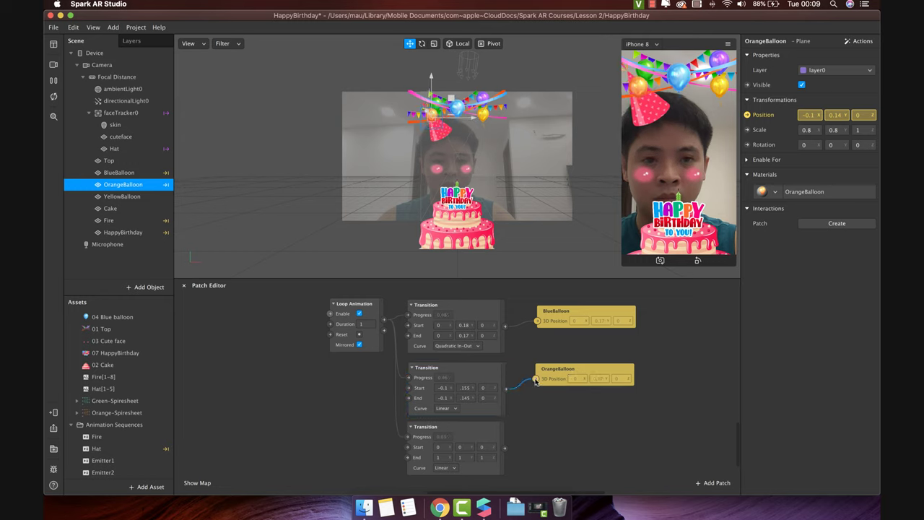
pyautogui.write('5')
pyautogui.press('Tab')
pyautogui.click(491, 416)
pyautogui.write('55')
pyautogui.press('Return')
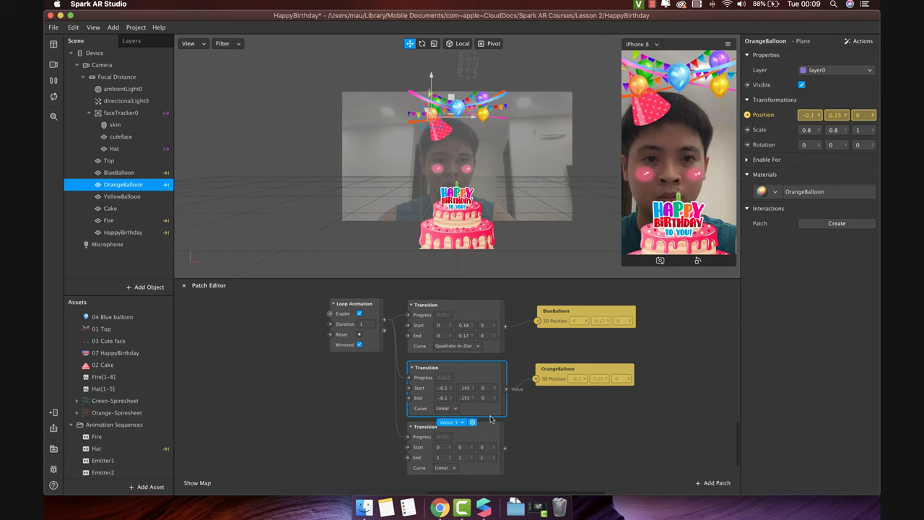
pyautogui.click(555, 440)
# Drive YellowBalloon's position from the third Transition, with X 0.1/0.8 and Y 0.15–0.16.
pyautogui.click(121, 196)
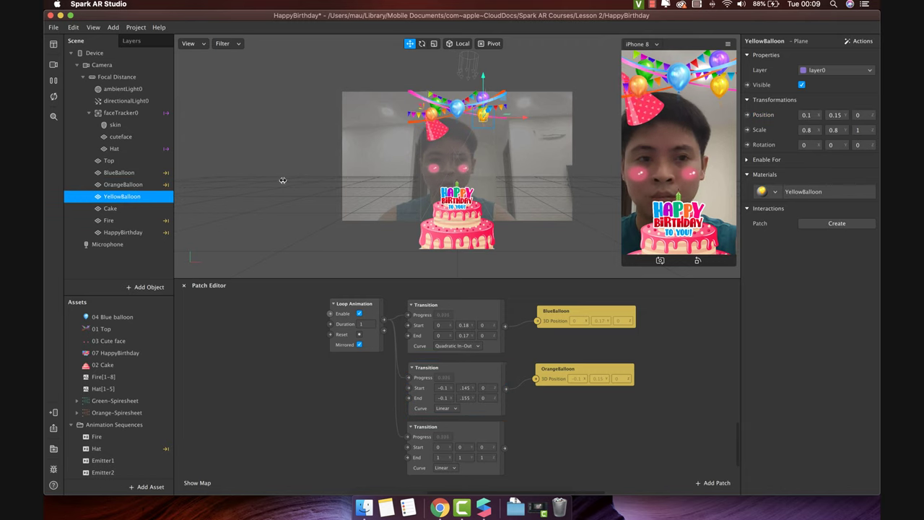
pyautogui.click(747, 115)
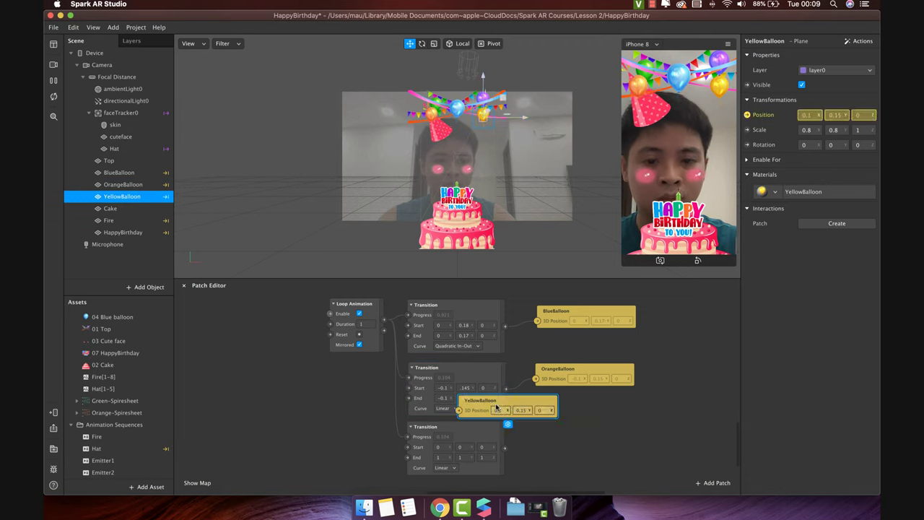
pyautogui.moveTo(538, 412); pyautogui.dragTo(621, 447)
pyautogui.click(444, 447)
pyautogui.write('0.1')
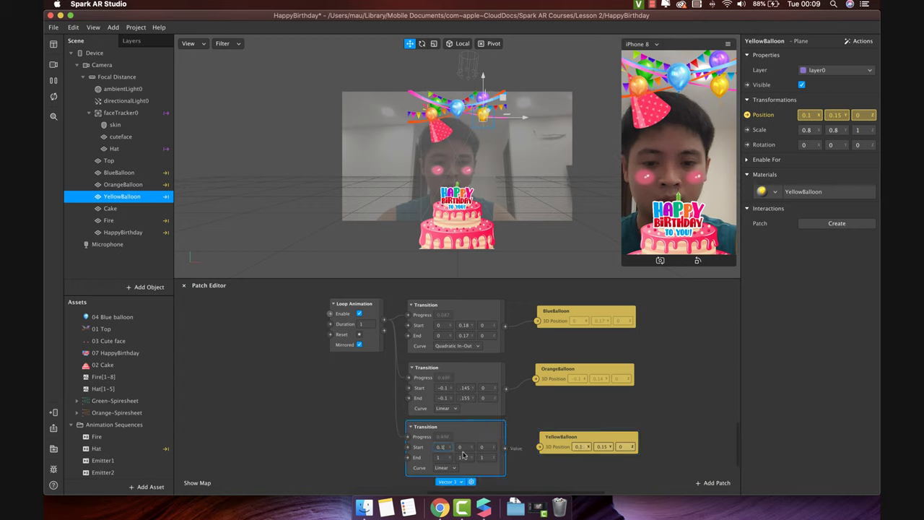
pyautogui.click(440, 457)
pyautogui.write('0.8')
pyautogui.click(460, 447)
pyautogui.write('0.15')
pyautogui.click(462, 457)
pyautogui.write('0.15')
pyautogui.press('BackSpace')
pyautogui.write('6')
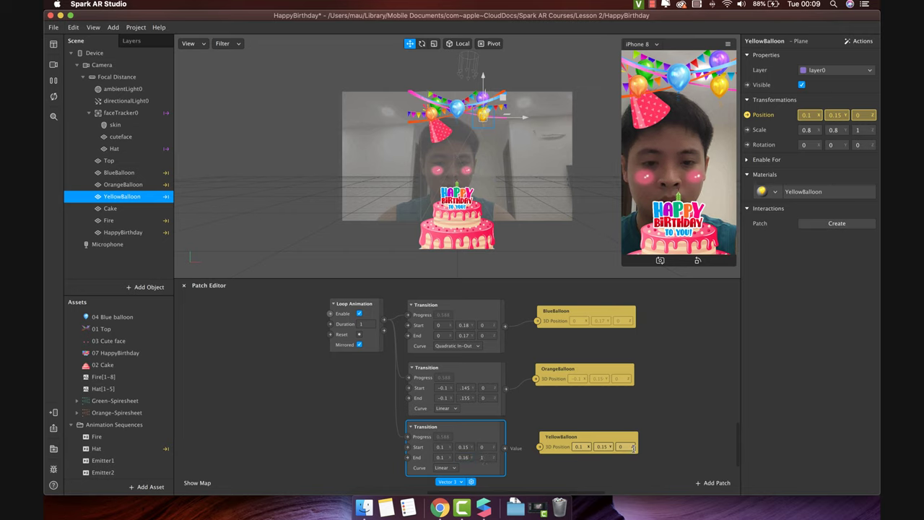
pyautogui.moveTo(504, 447); pyautogui.dragTo(539, 448)
pyautogui.scroll(-2, 614, 404)
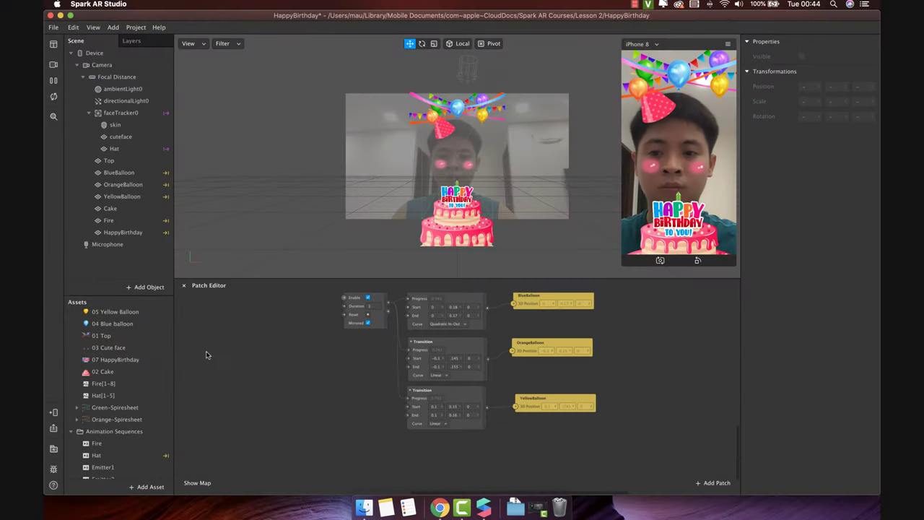
# Select Green-Spiresheet in Assets to show its 4-row, 4-column, 16-sprite grid settings.
pyautogui.click(122, 409)
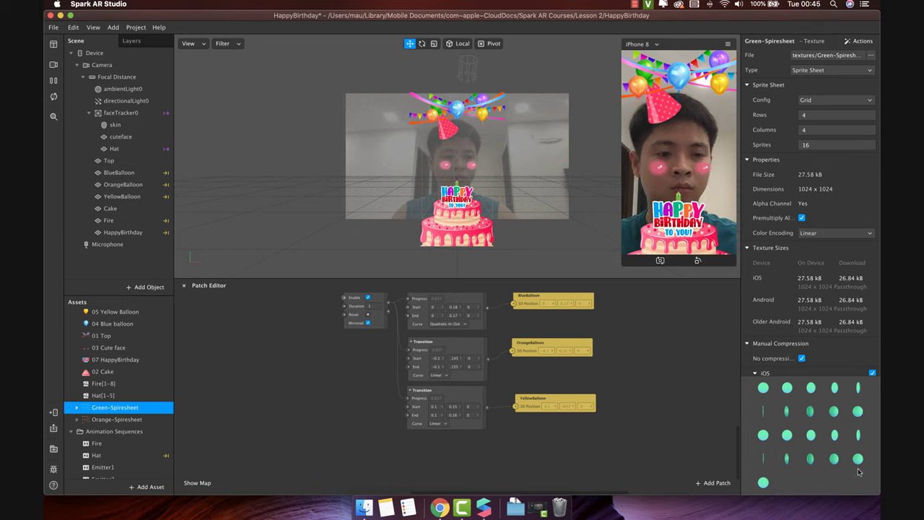
# Set Green-Spiresheet to 5 rows, 5 columns and 21 sprites.
pyautogui.click(809, 114)
pyautogui.write('5')
pyautogui.press('Return')
pyautogui.click(800, 131)
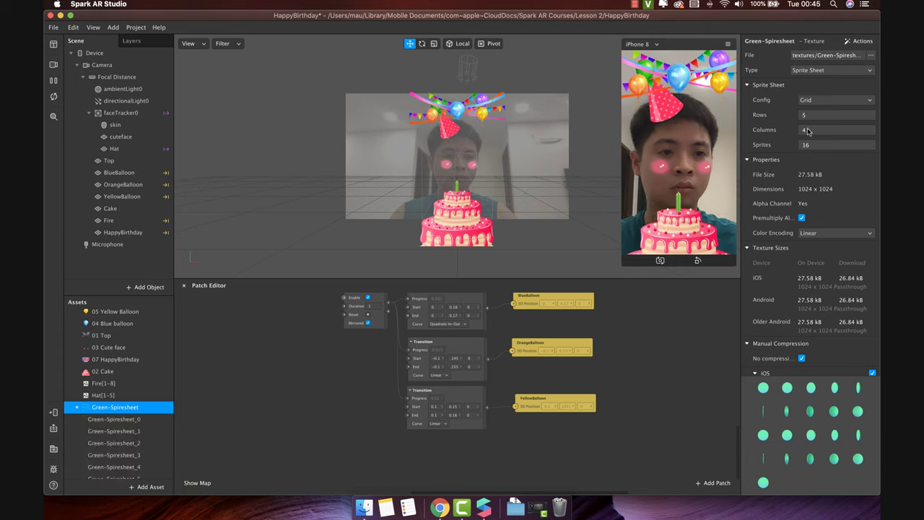
pyautogui.write('5')
pyautogui.click(793, 145)
pyautogui.write('21')
pyautogui.press('Return')
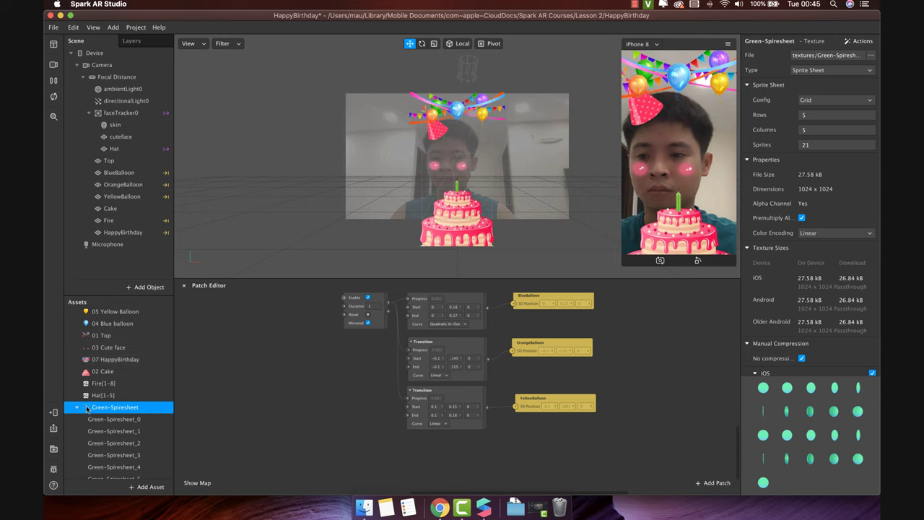
# Give Orange-Spiresheet the same 5 rows, 5 columns and 21 sprites.
pyautogui.scroll(-8, 90, 416)
pyautogui.click(111, 439)
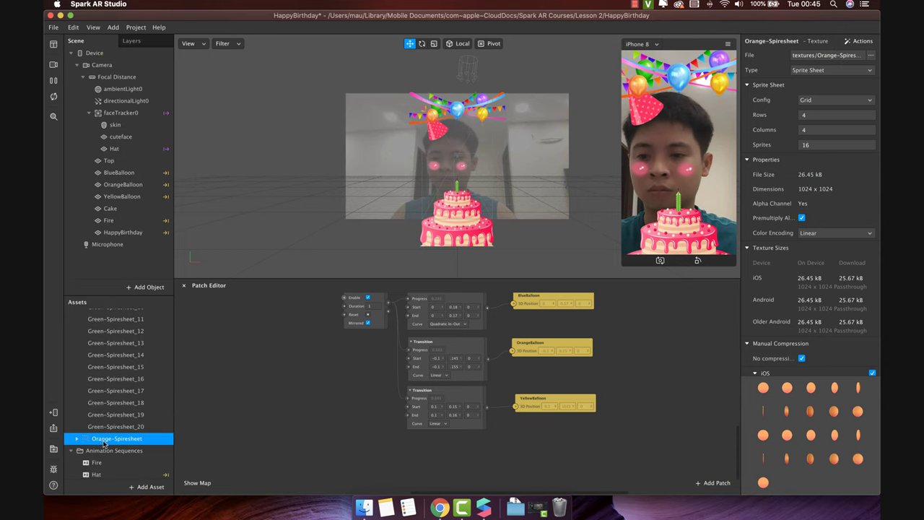
pyautogui.click(816, 115)
pyautogui.write('5')
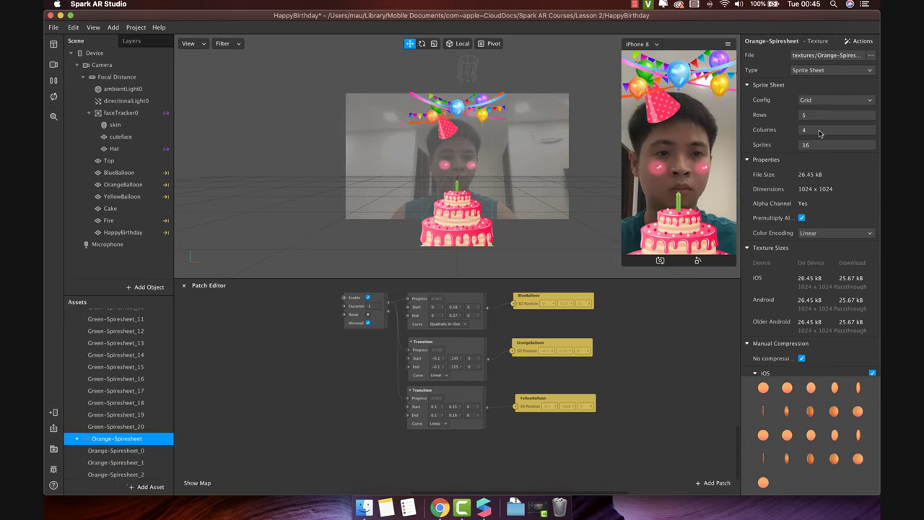
pyautogui.click(810, 129)
pyautogui.write('5')
pyautogui.press('Return')
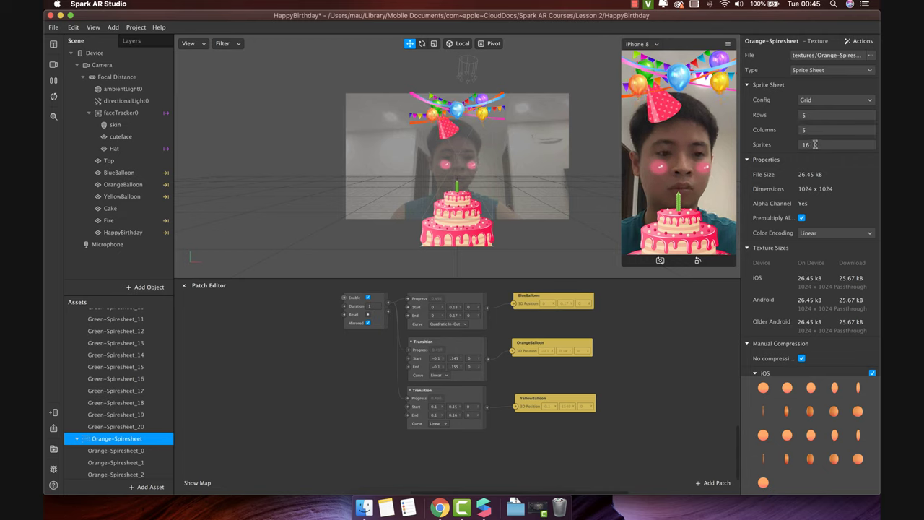
pyautogui.click(815, 145)
pyautogui.press('Return')
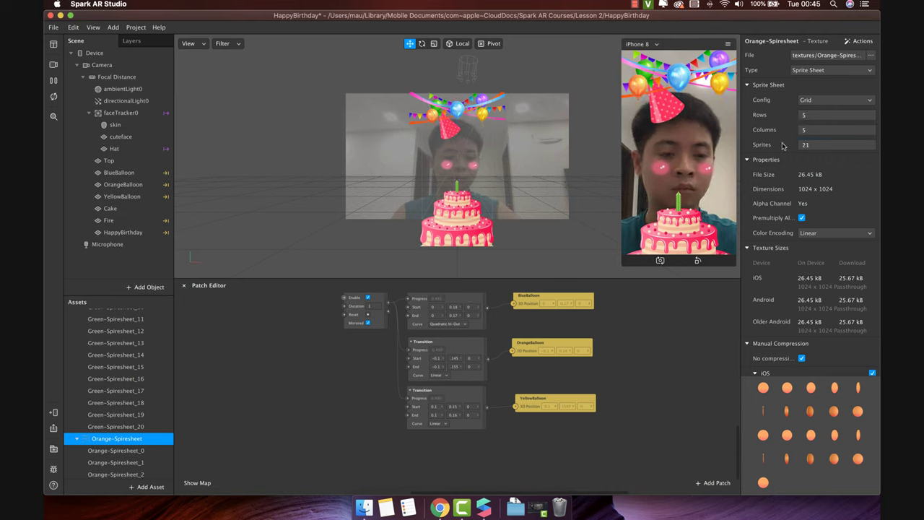
# Add a Particle System to the scene and name it emitter1.
pyautogui.click(155, 290)
pyautogui.scroll(-5, 101, 231)
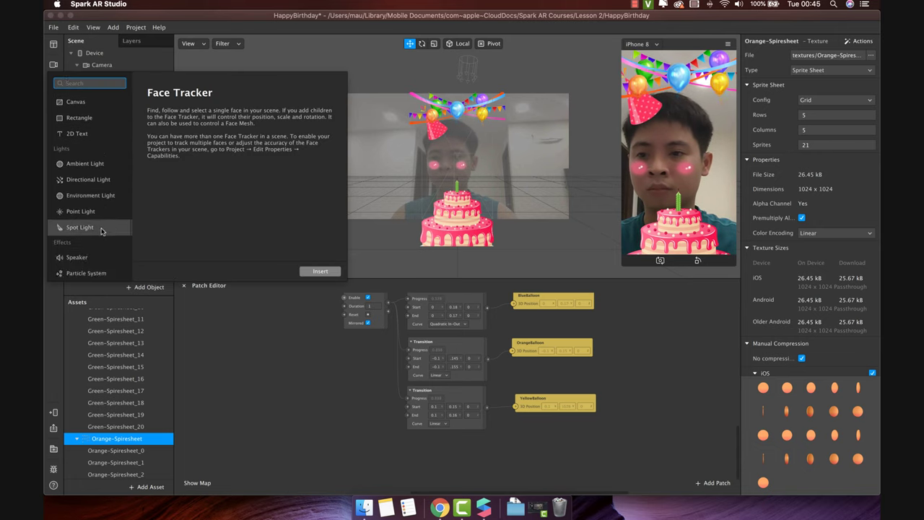
pyautogui.click(86, 273)
pyautogui.doubleClick(87, 274)
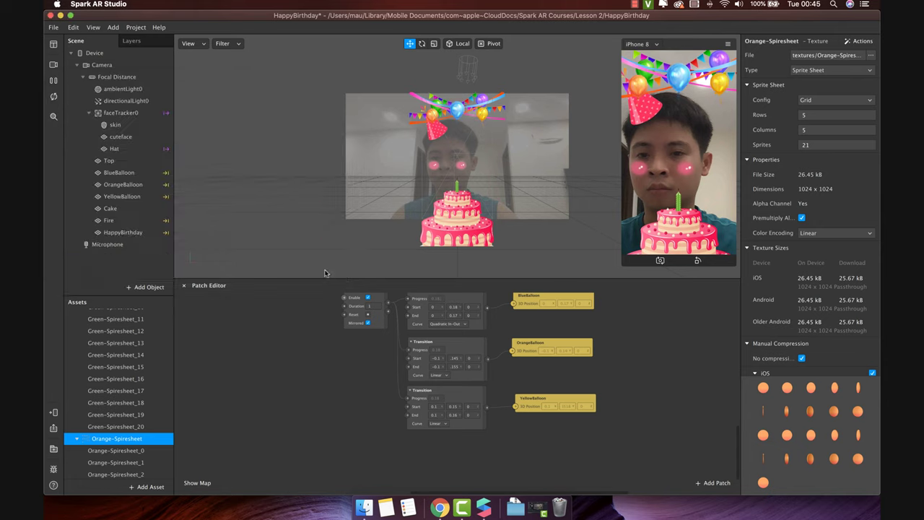
pyautogui.doubleClick(116, 247)
pyautogui.write('emitter1')
pyautogui.press('Return')
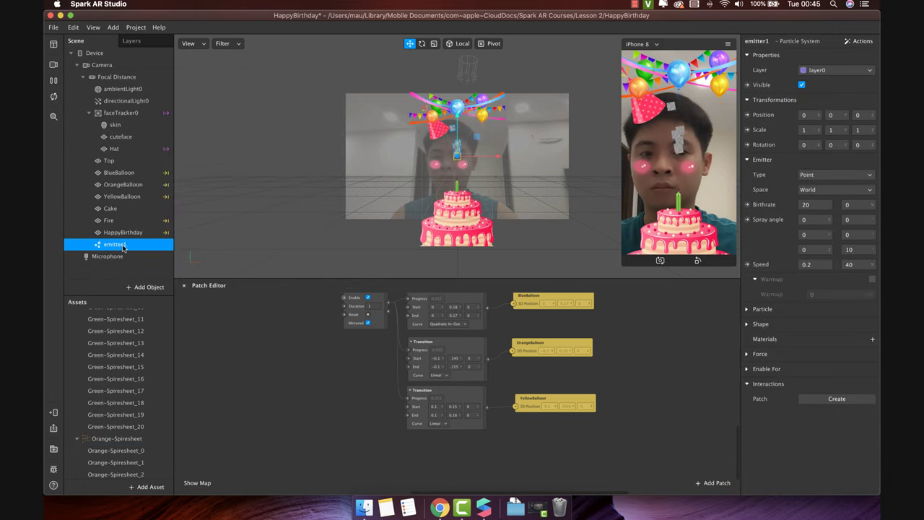
# Assign emitter1 the Emitter1 material and rotate it 180 degrees on Z.
pyautogui.click(872, 339)
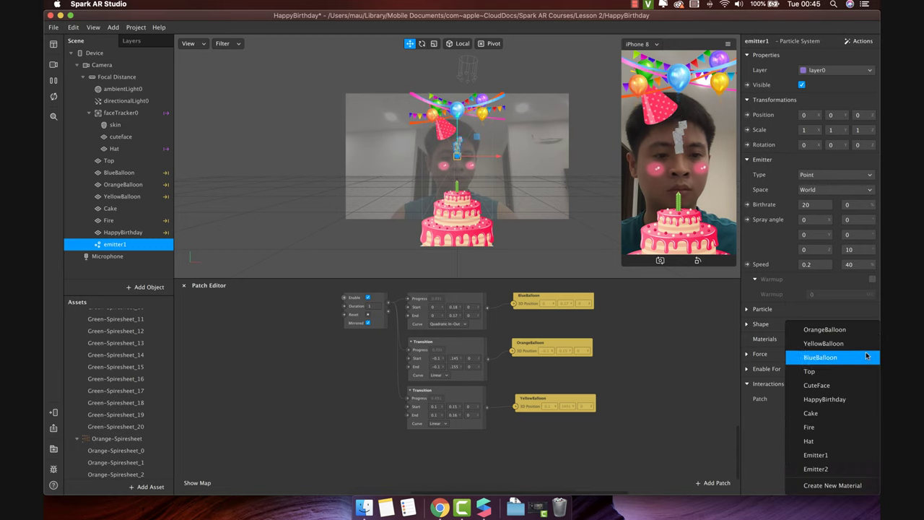
pyautogui.click(852, 455)
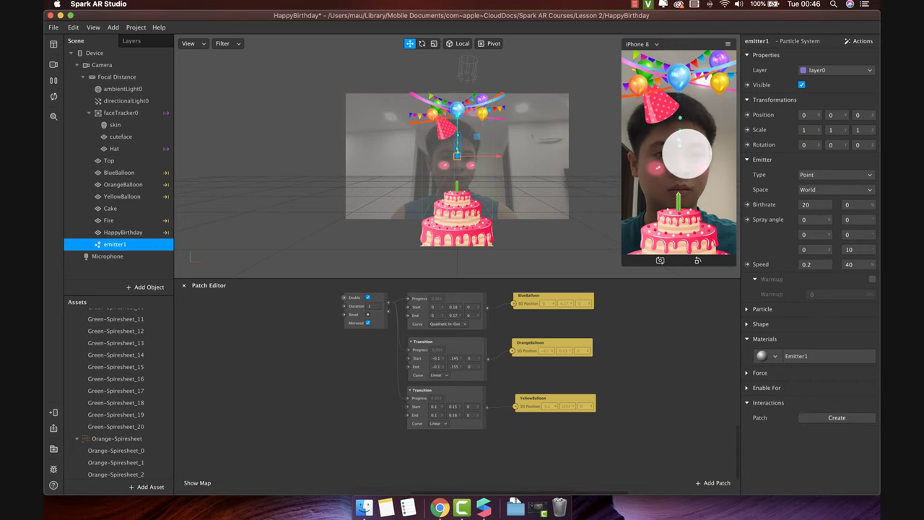
pyautogui.click(861, 145)
pyautogui.write('18')
pyautogui.press('Return')
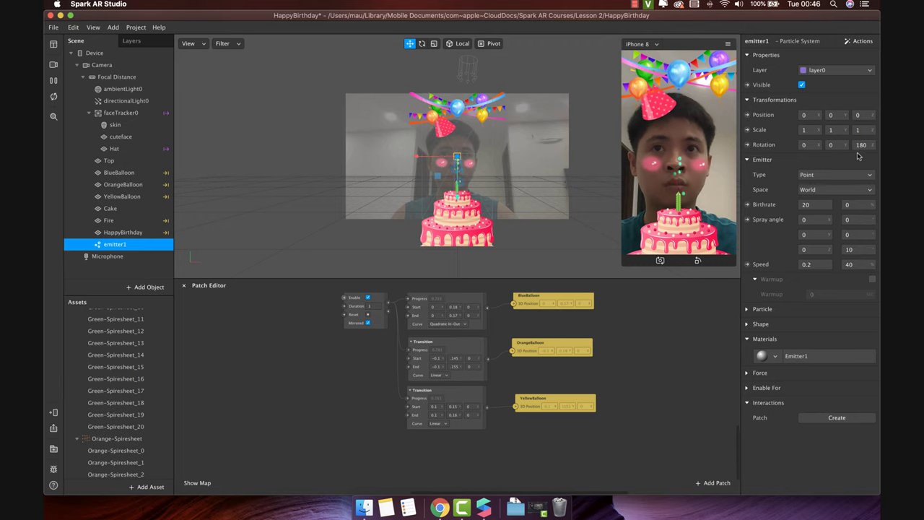
# Make emitter1 emit from a plane with Size X 0.5, birthrate 50 and variation 30.
pyautogui.click(841, 175)
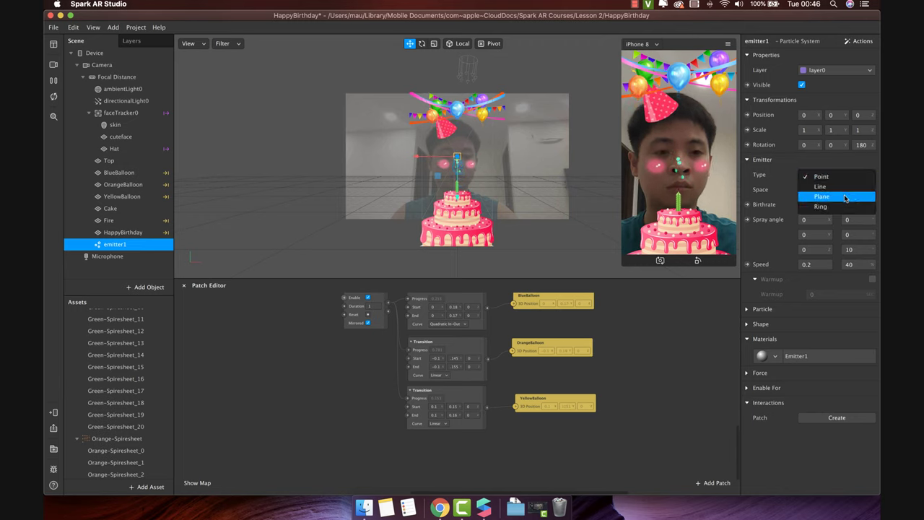
pyautogui.click(844, 197)
pyautogui.click(821, 190)
pyautogui.press('Tab')
pyautogui.press('Tab')
pyautogui.press('Tab')
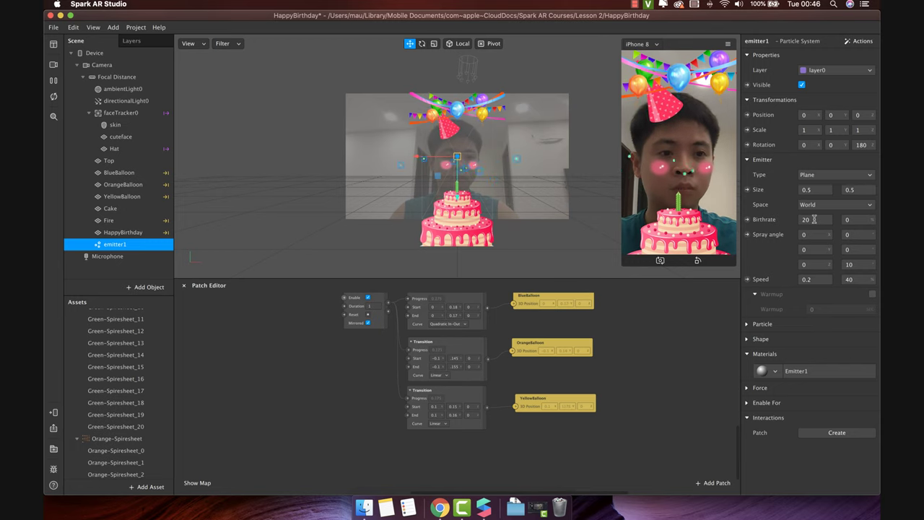
pyautogui.write('50')
pyautogui.press('Return')
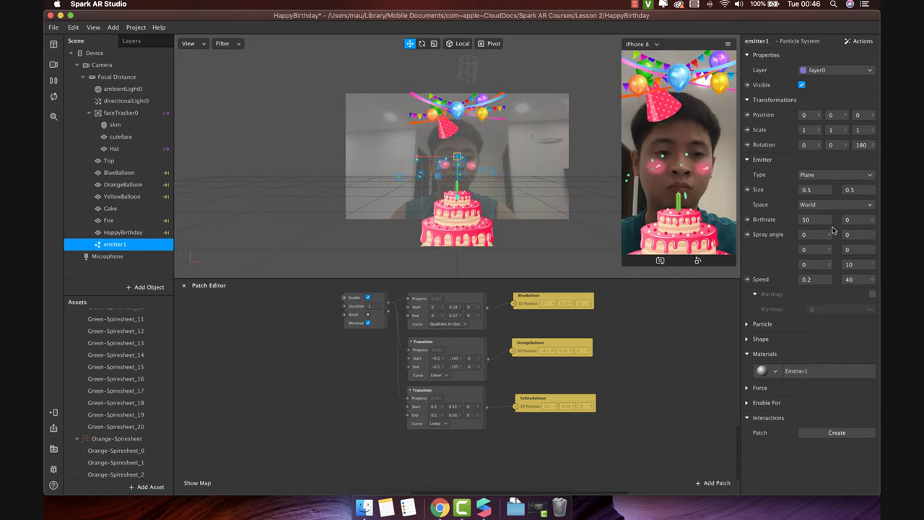
pyautogui.click(850, 219)
pyautogui.write('30')
pyautogui.press('Return')
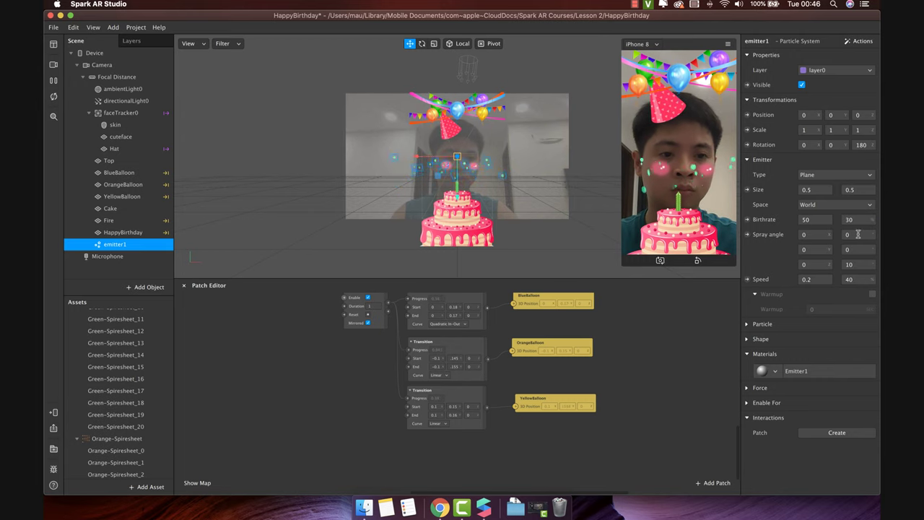
# Set emitter1's speed to 0.24 and its spray angle variation to 10.
pyautogui.click(814, 280)
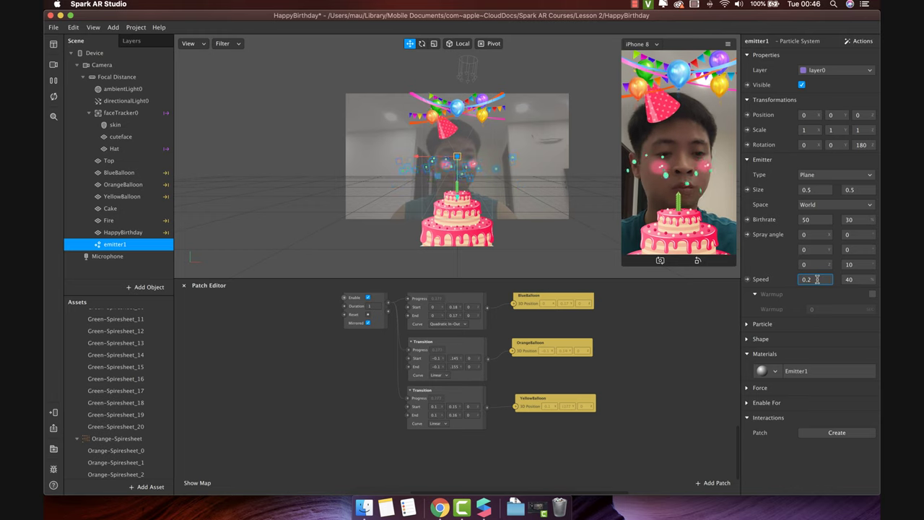
pyautogui.press('Return')
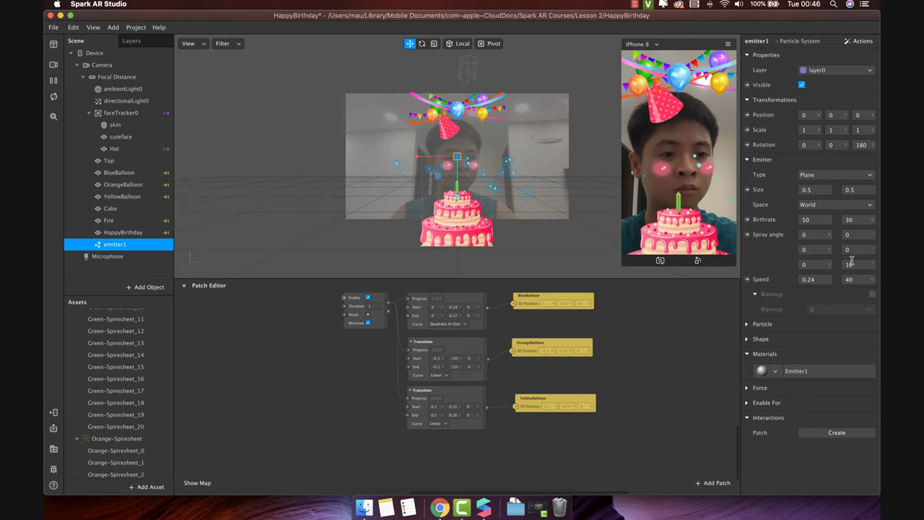
pyautogui.click(852, 235)
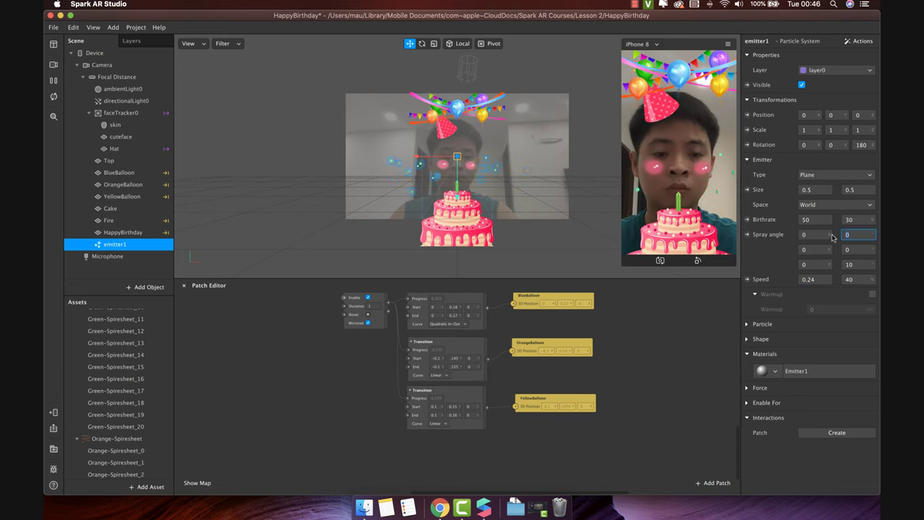
pyautogui.write('10')
pyautogui.press('Tab')
pyautogui.press('Tab')
pyautogui.press('Return')
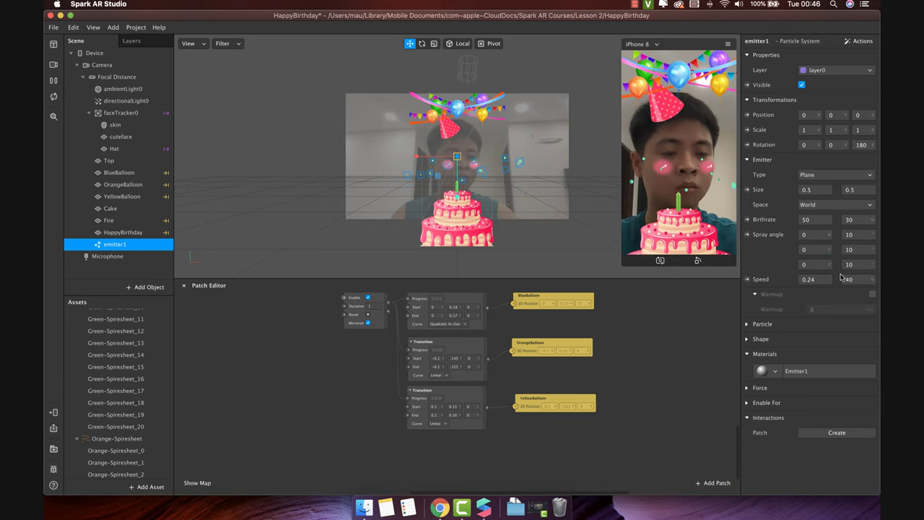
# Give particles scale 0.015 with 30 scale variation and a 2-second lifespan.
pyautogui.click(747, 324)
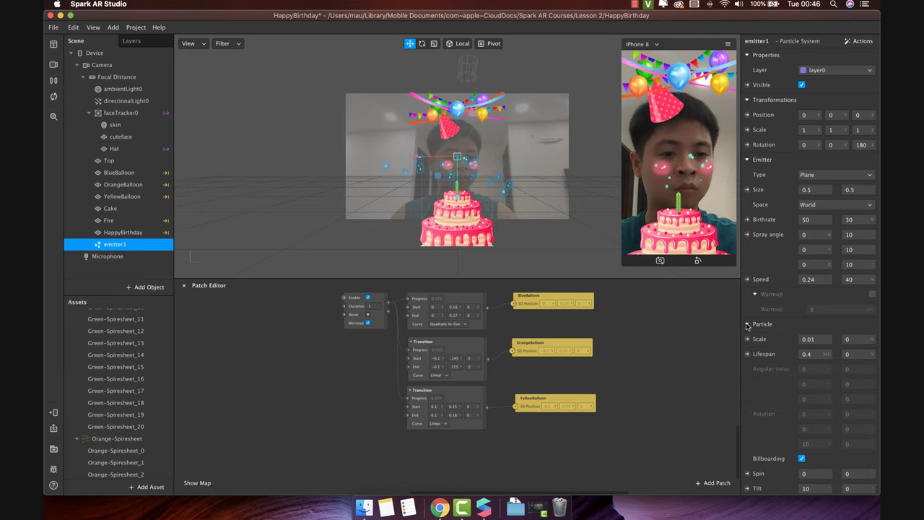
pyautogui.click(816, 339)
pyautogui.write('5')
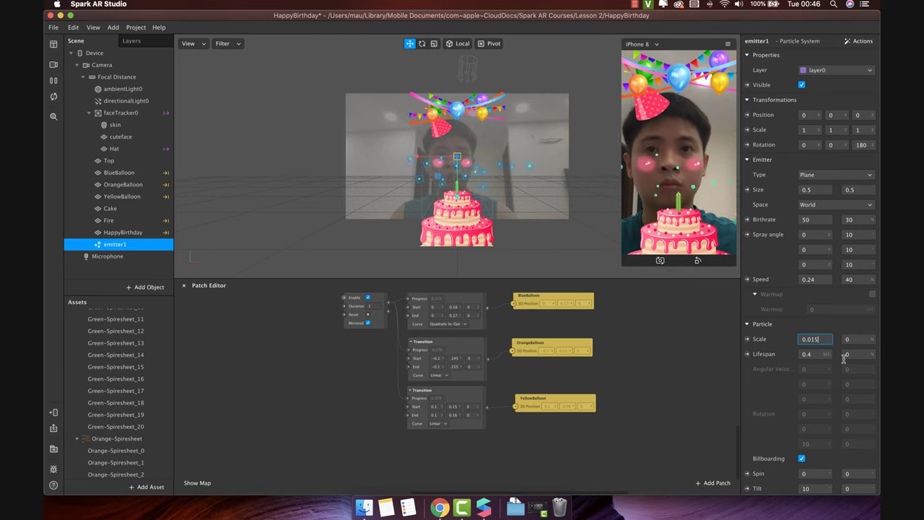
pyautogui.press('Return')
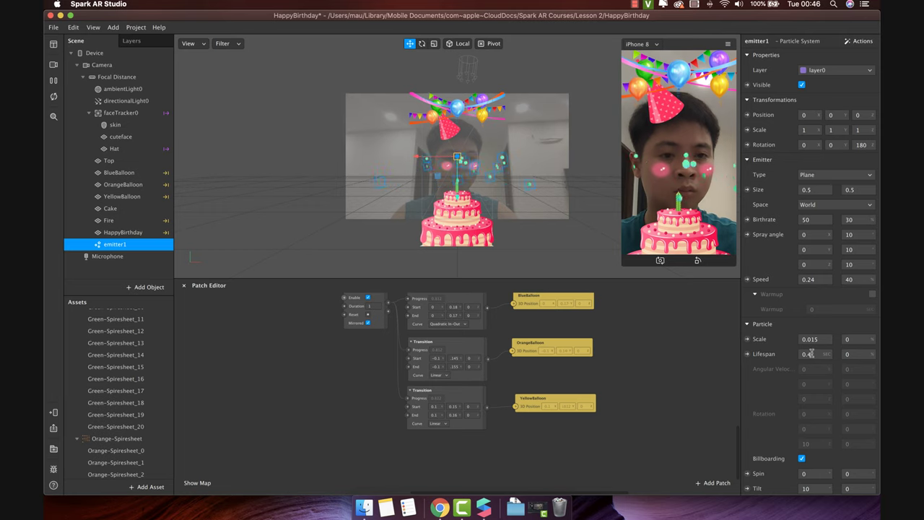
pyautogui.click(809, 353)
pyautogui.moveTo(860, 338); pyautogui.dragTo(831, 340)
pyautogui.click(814, 354)
pyautogui.write('2')
pyautogui.press('Return')
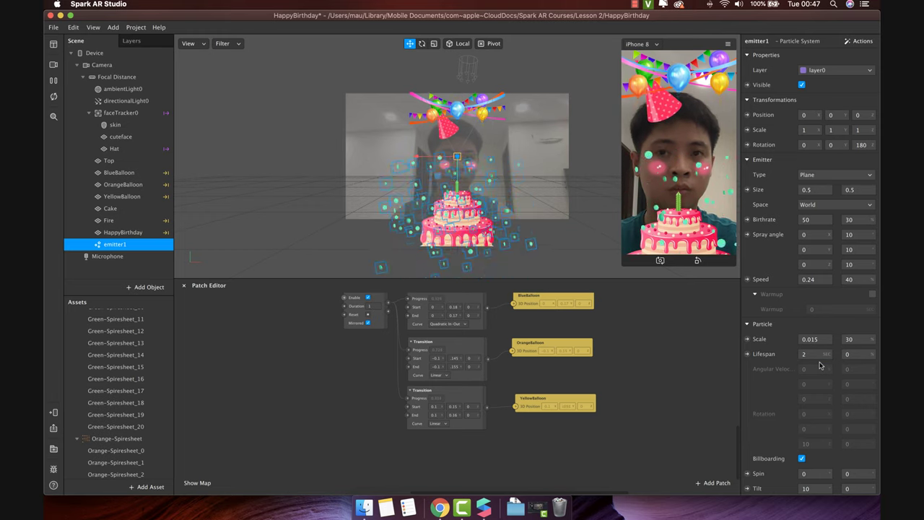
# Set particle spin to 10 and raise the emitter to Y 0.30.
pyautogui.click(799, 473)
pyautogui.write('10')
pyautogui.press('Return')
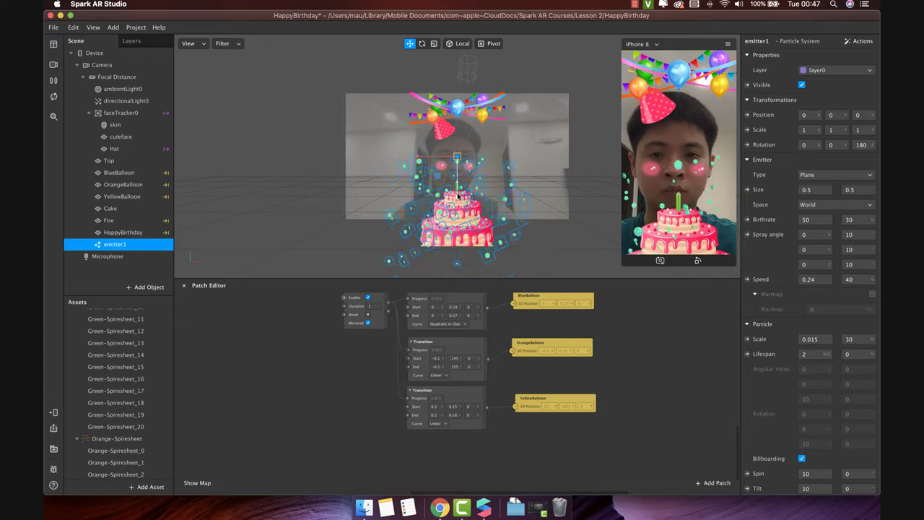
pyautogui.moveTo(457, 195); pyautogui.dragTo(458, 191)
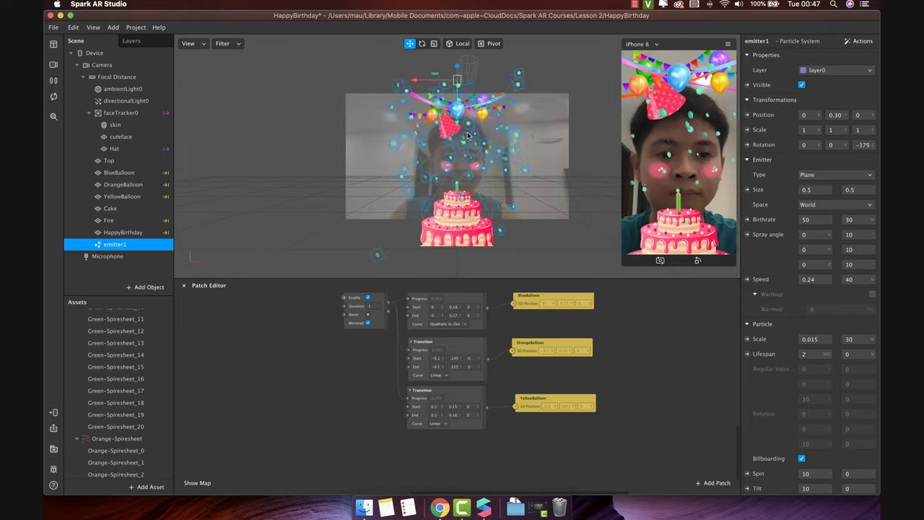
# Duplicate emitter1, rename the copy emitter2, and assign it the Emitter2 material.
pyautogui.rightClick(134, 247)
pyautogui.click(167, 342)
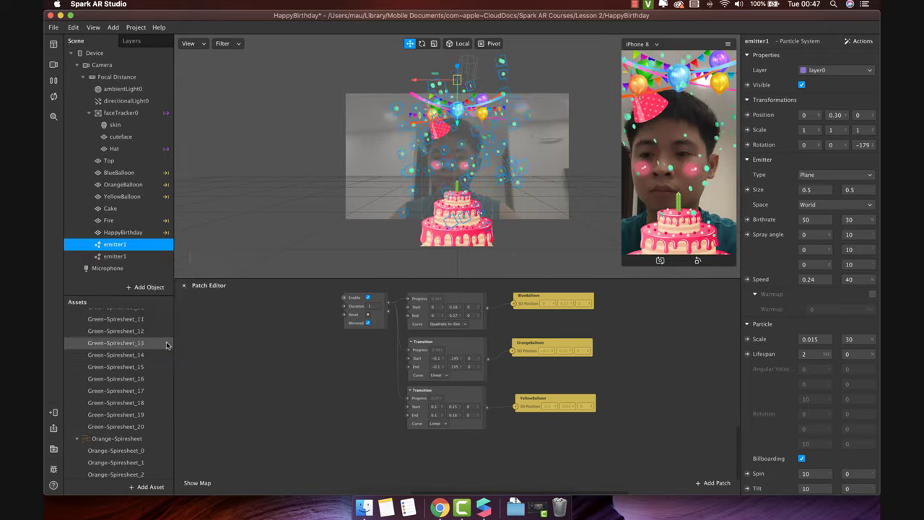
pyautogui.doubleClick(122, 257)
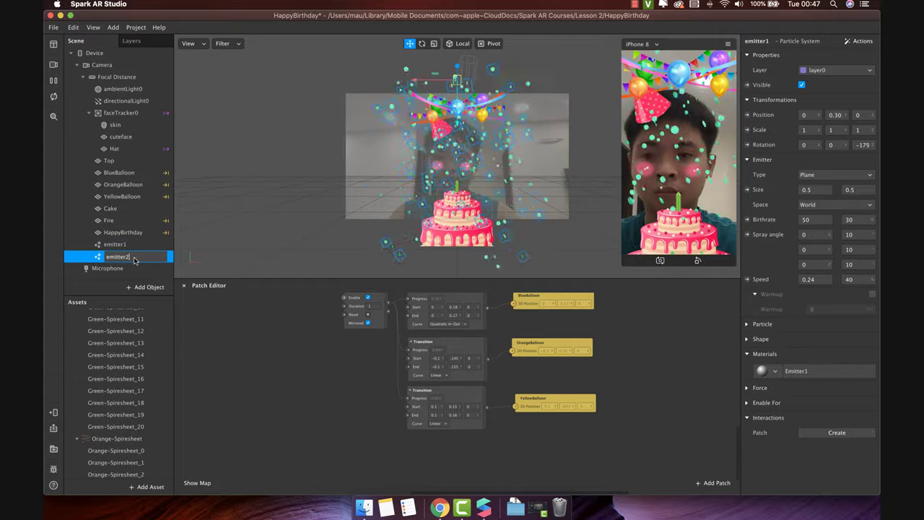
pyautogui.press('Return')
pyautogui.click(776, 371)
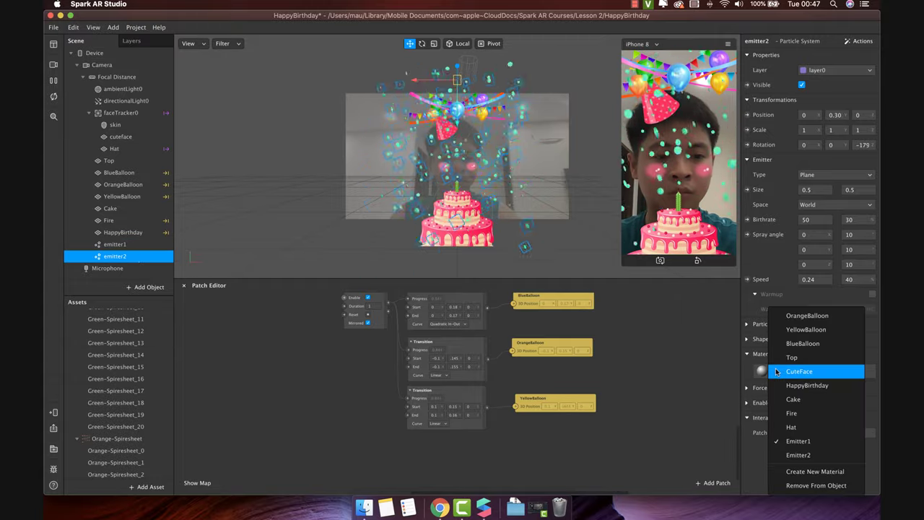
pyautogui.click(790, 455)
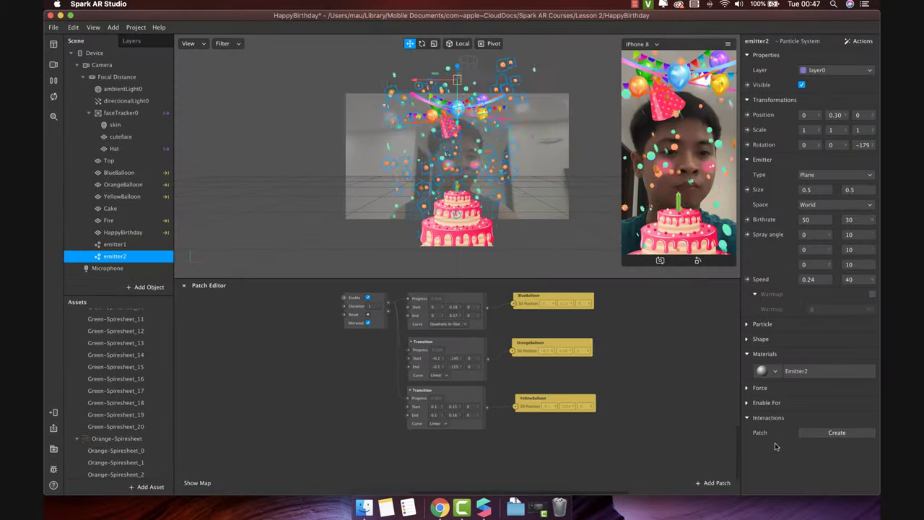
# Move the Pulse patch aside and add a new Animation patch below the HappyBirthday chain.
pyautogui.scroll(5, 615, 377)
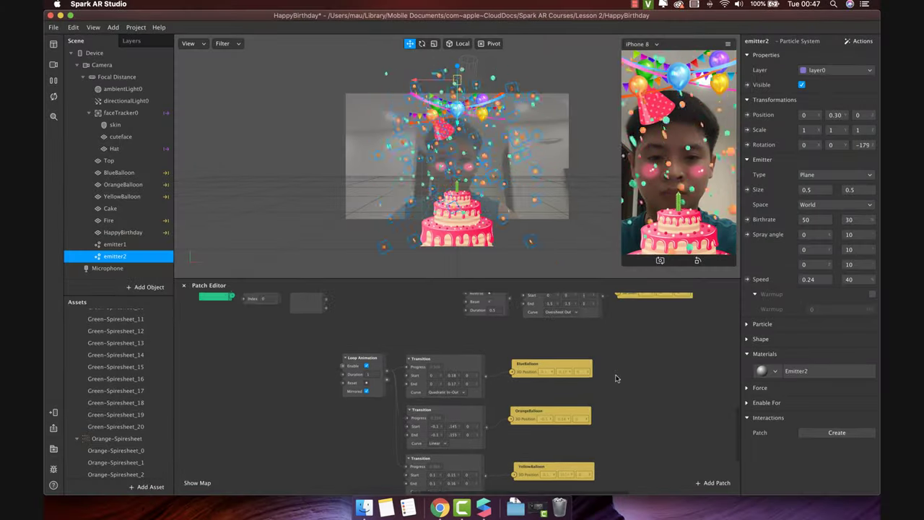
pyautogui.click(401, 444)
pyautogui.scroll(-5, 401, 444)
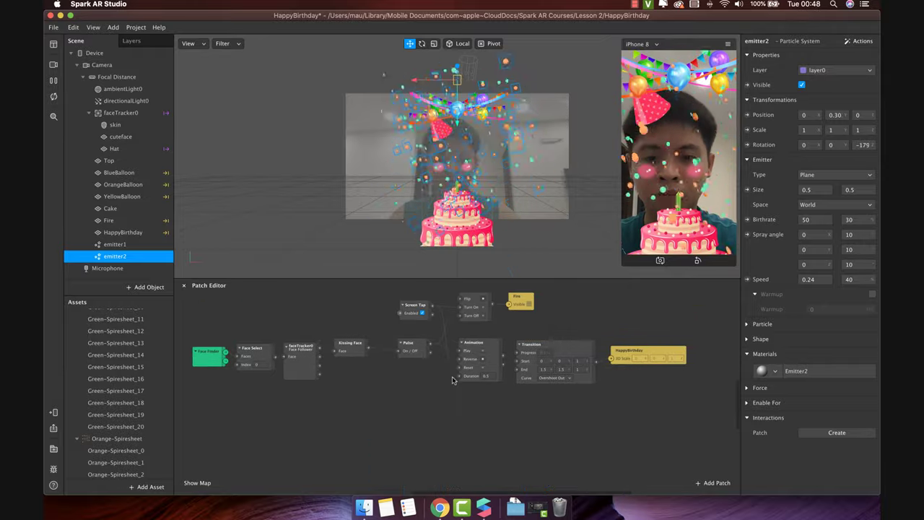
pyautogui.scroll(3, 410, 334)
pyautogui.moveTo(410, 334); pyautogui.dragTo(468, 429)
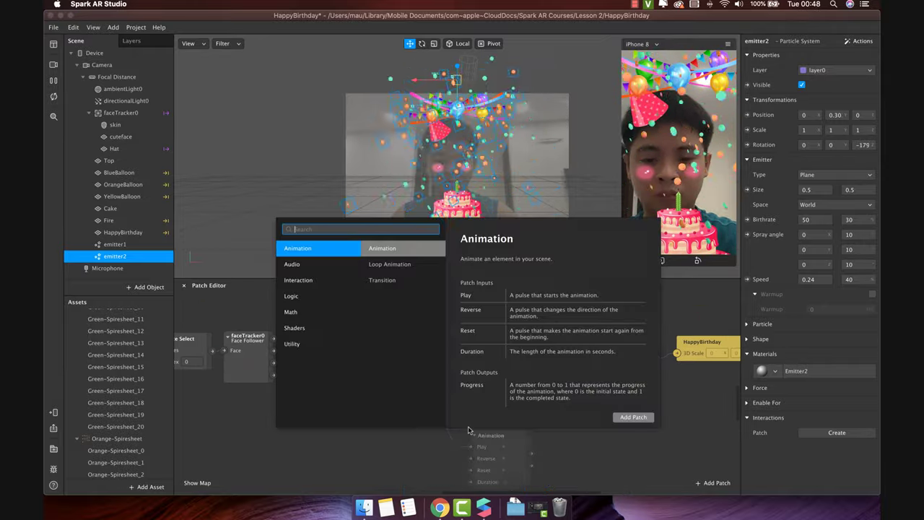
pyautogui.write('anim')
pyautogui.press('Return')
pyautogui.scroll(-1, 495, 427)
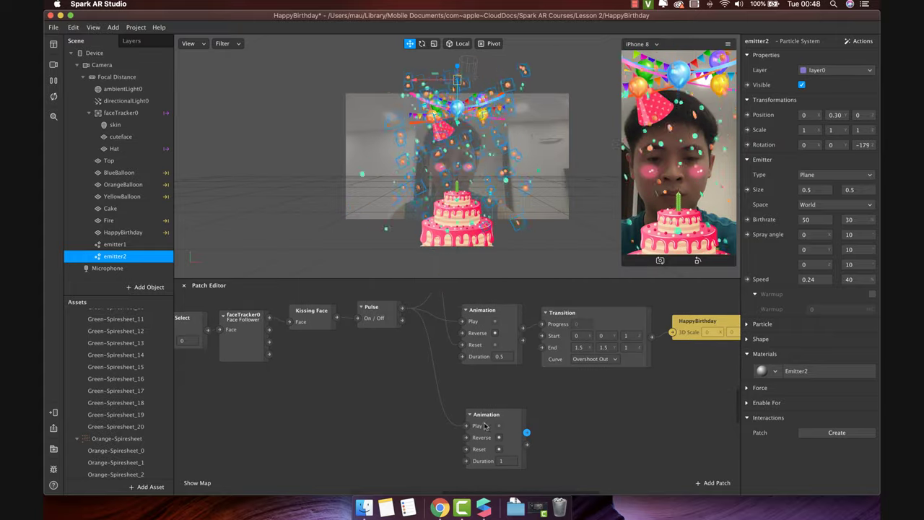
pyautogui.moveTo(495, 426)
pyautogui.mouseDown()
pyautogui.moveTo(492, 412)
pyautogui.moveTo(488, 421)
pyautogui.moveTo(506, 421)
pyautogui.mouseUp()
pyautogui.hscroll(3, 538, 423)
# Add a Transition after the new Animation and set its type to Number.
pyautogui.write('tran')
pyautogui.click(670, 408)
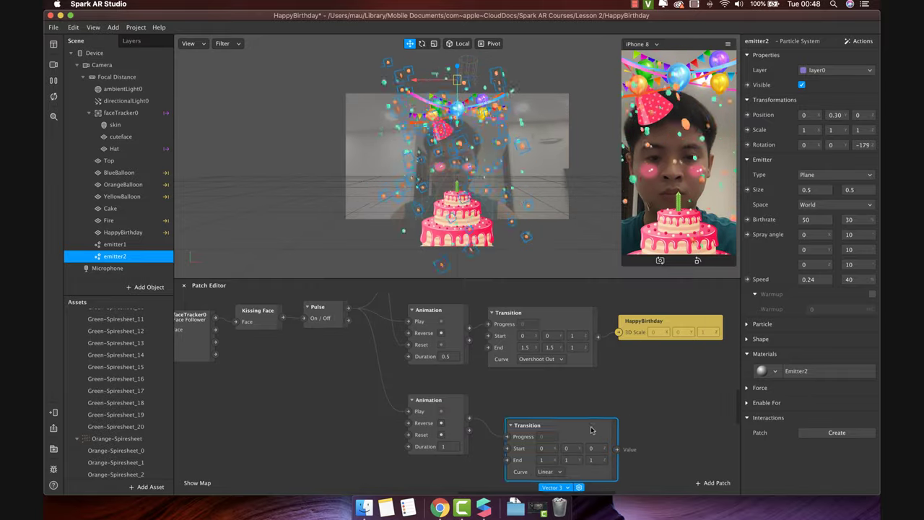
pyautogui.moveTo(590, 429); pyautogui.dragTo(571, 407)
pyautogui.click(541, 466)
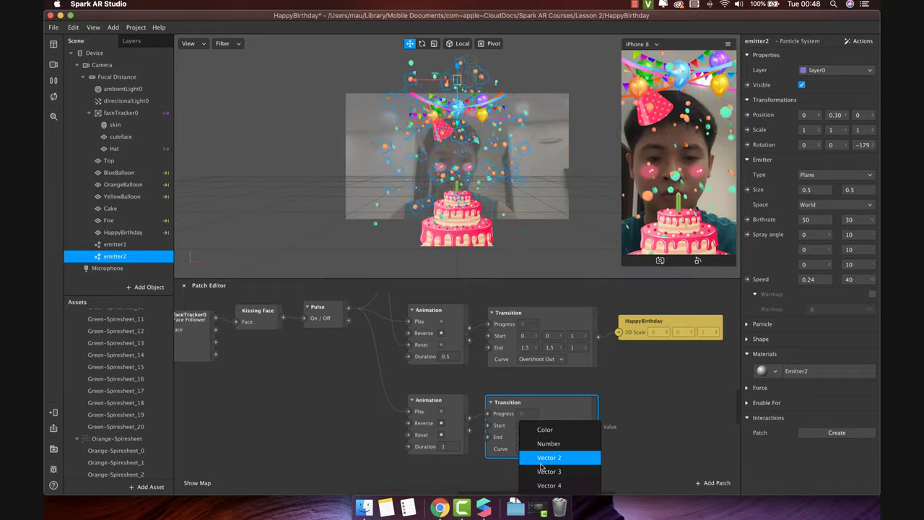
pyautogui.click(541, 441)
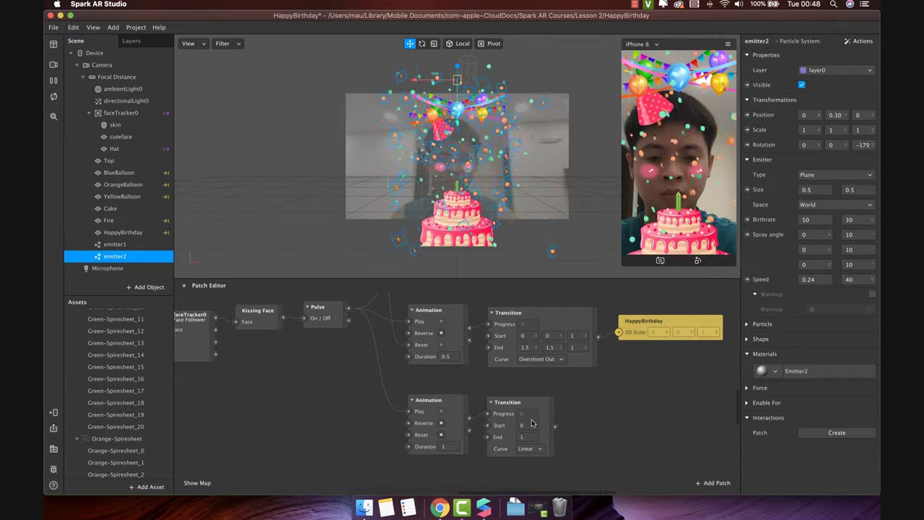
pyautogui.click(528, 434)
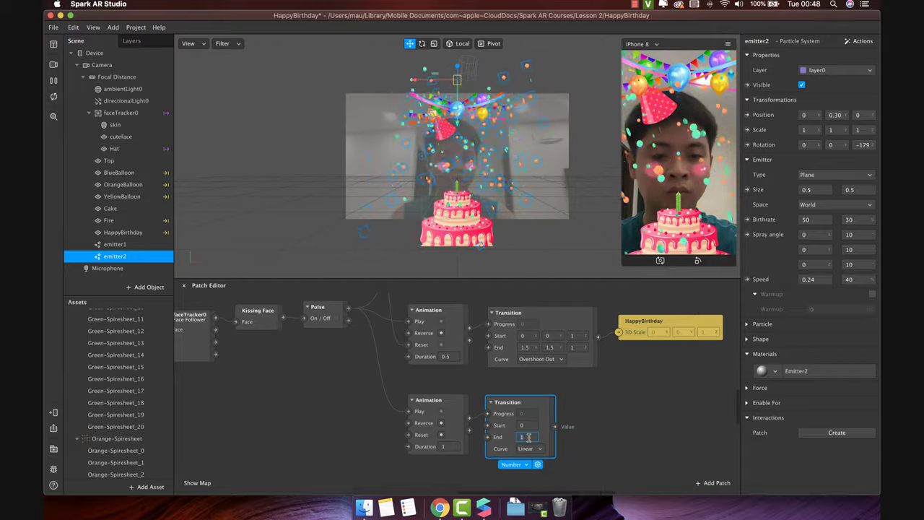
# Create Birthrate patches for emitter2 and emitter1 and feed the Transition into both.
pyautogui.click(748, 219)
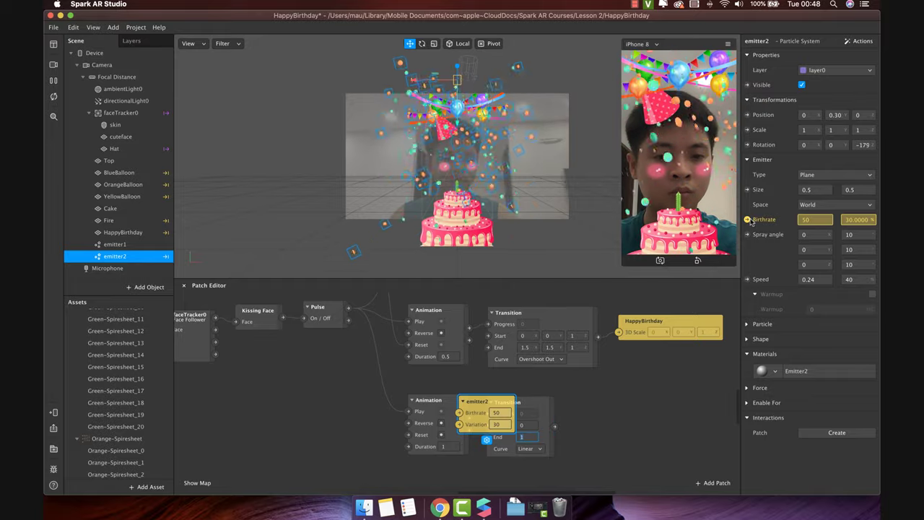
pyautogui.moveTo(487, 406); pyautogui.dragTo(635, 402)
pyautogui.click(133, 244)
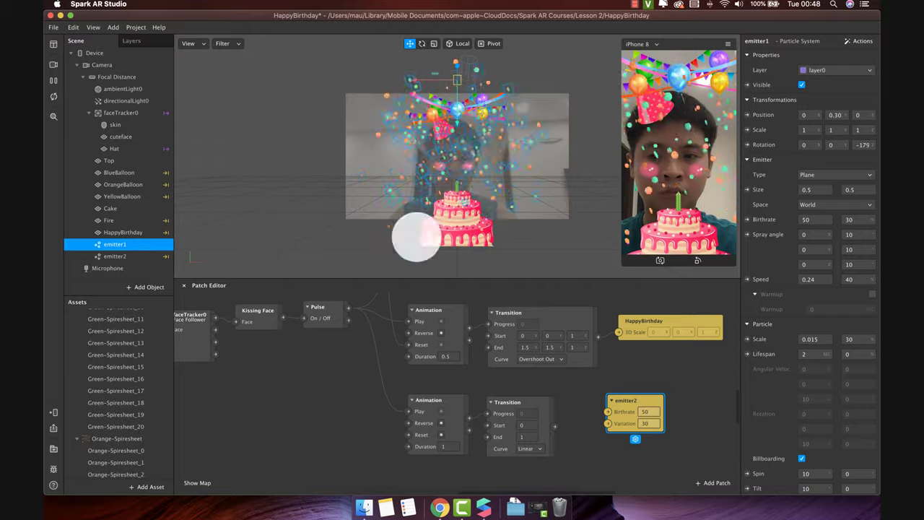
pyautogui.click(748, 220)
pyautogui.moveTo(477, 402); pyautogui.dragTo(606, 378)
pyautogui.moveTo(656, 413); pyautogui.dragTo(657, 446)
pyautogui.moveTo(614, 378); pyautogui.dragTo(630, 388)
pyautogui.moveTo(555, 426); pyautogui.dragTo(605, 399)
pyautogui.moveTo(554, 426); pyautogui.dragTo(605, 445)
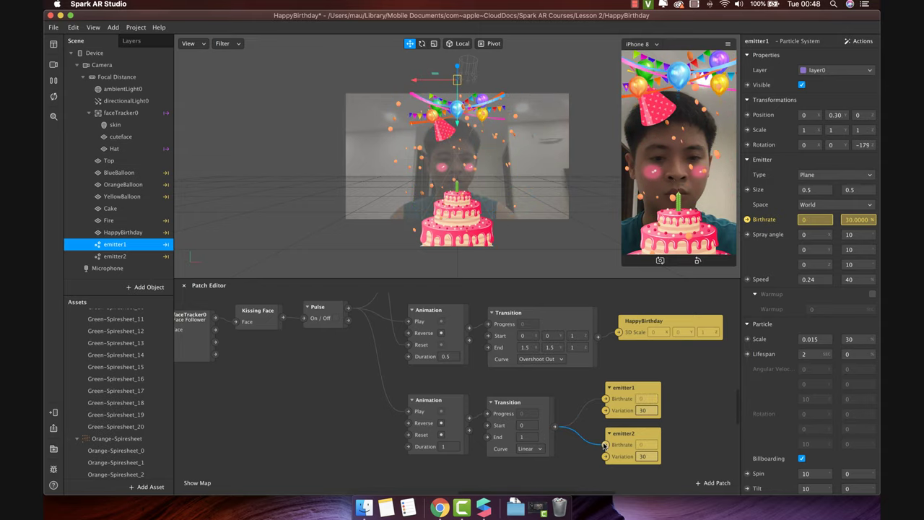
# Set the Transition end to 50 with Quadratic In-Out easing, triggered by the Pulse.
pyautogui.click(520, 437)
pyautogui.press('Return')
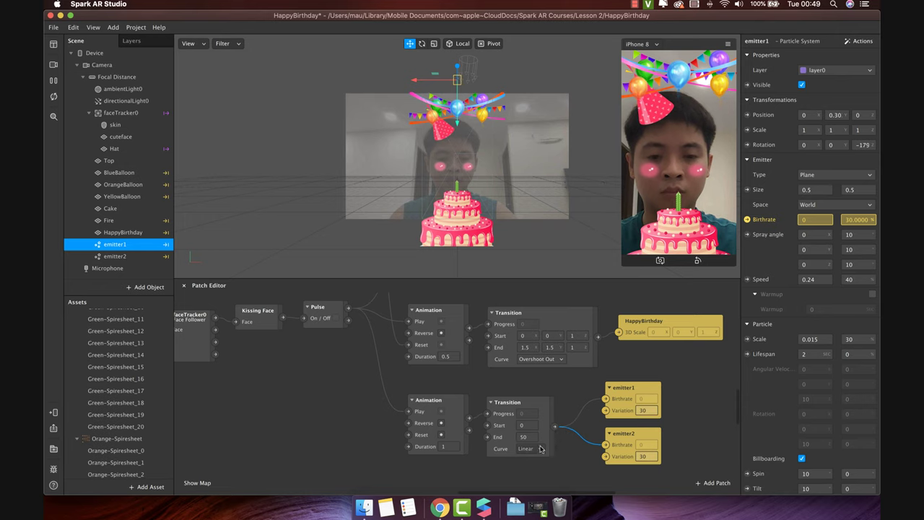
pyautogui.click(540, 448)
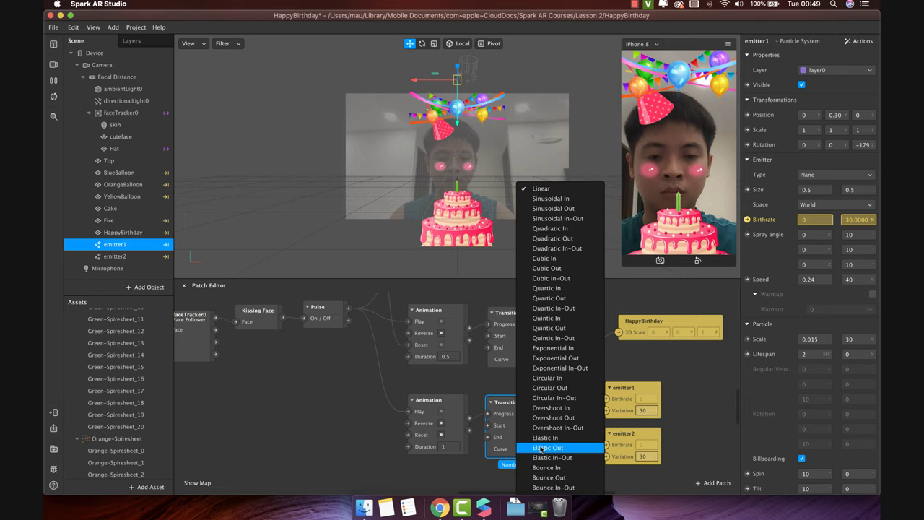
pyautogui.click(555, 249)
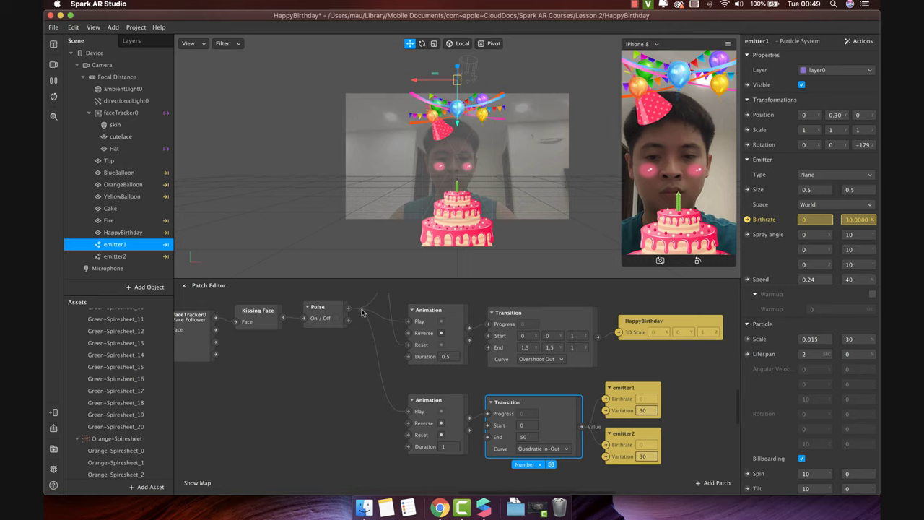
pyautogui.moveTo(348, 307); pyautogui.dragTo(406, 434)
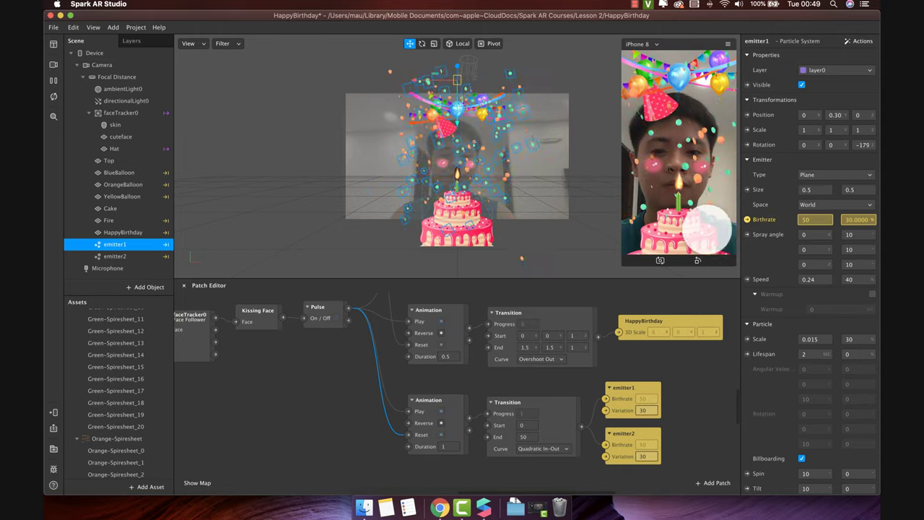
# Add a 4-second Delay off the Pulse and wire it to the emitter Animation's Reverse.
pyautogui.moveTo(348, 308); pyautogui.dragTo(370, 405)
pyautogui.write('dela')
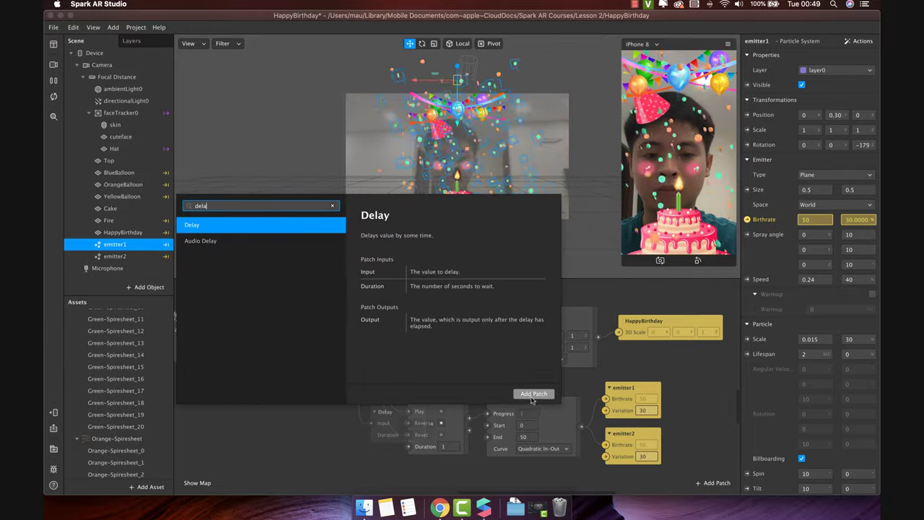
pyautogui.click(534, 394)
pyautogui.click(337, 431)
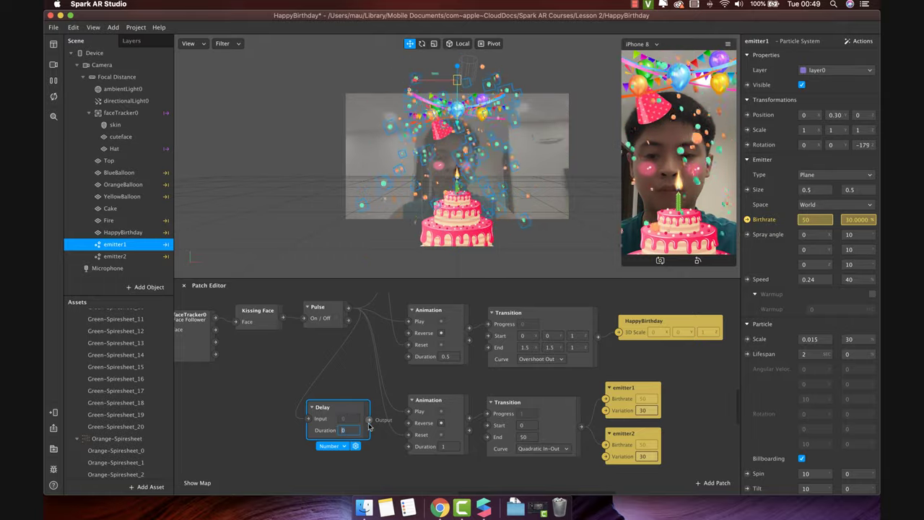
pyautogui.moveTo(369, 421); pyautogui.dragTo(408, 426)
pyautogui.scroll(-1, 404, 411)
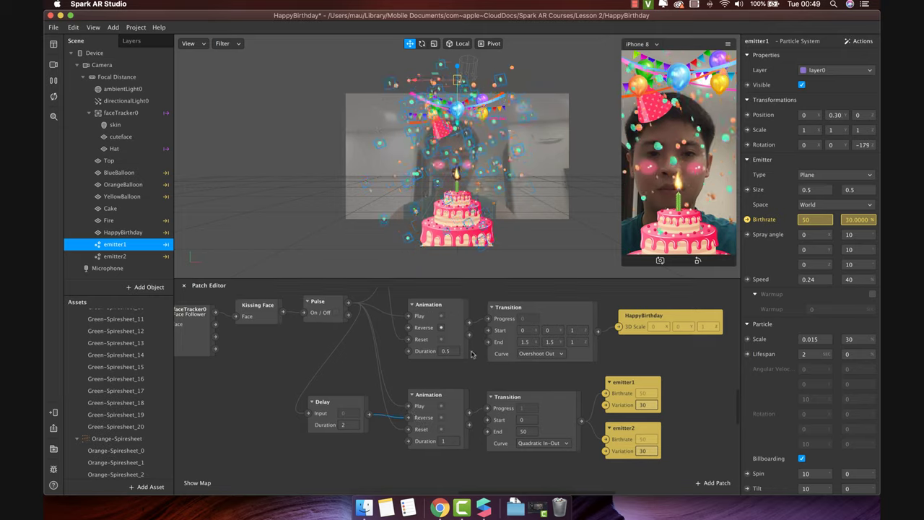
pyautogui.click(54, 97)
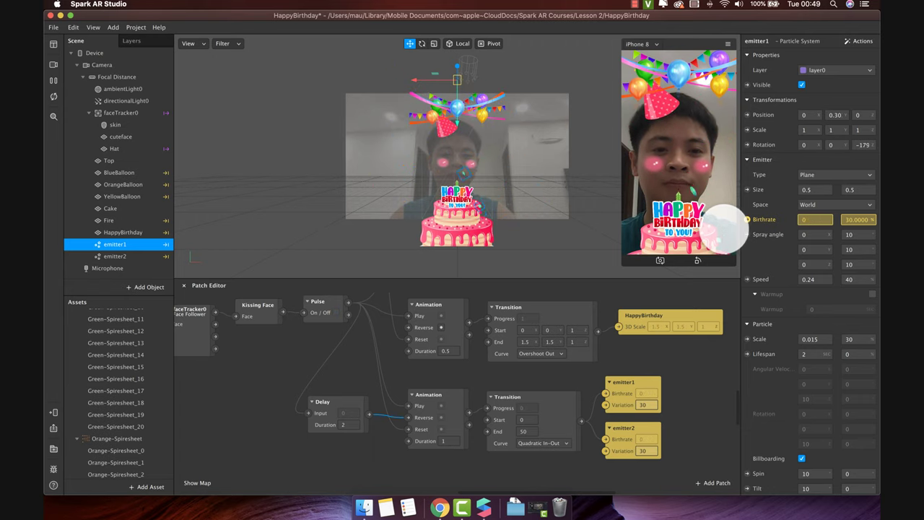
# Set the lower emitter Animation's duration to 2 seconds.
pyautogui.click(361, 426)
pyautogui.click(452, 441)
pyautogui.write('2')
pyautogui.click(506, 376)
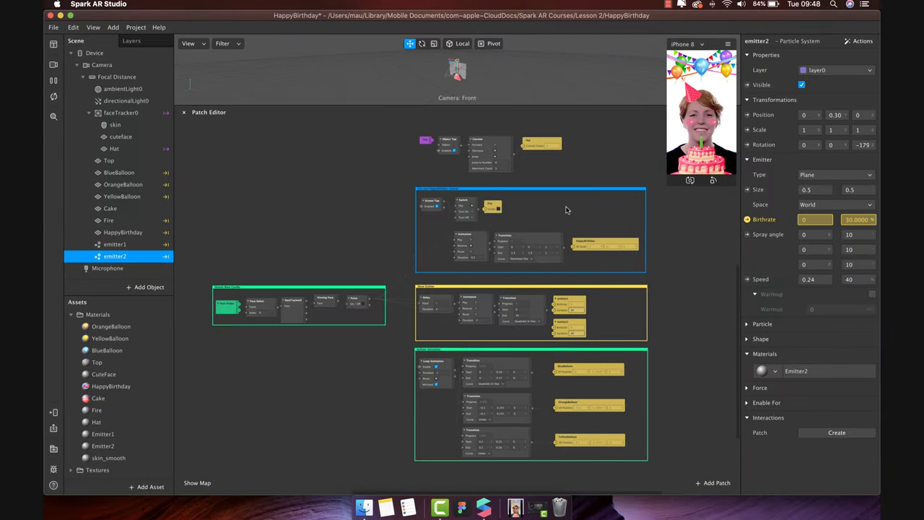
# Zoom the patch graph in on the Hat, Object Tap and Counter patches.
pyautogui.scroll(10, 566, 210)
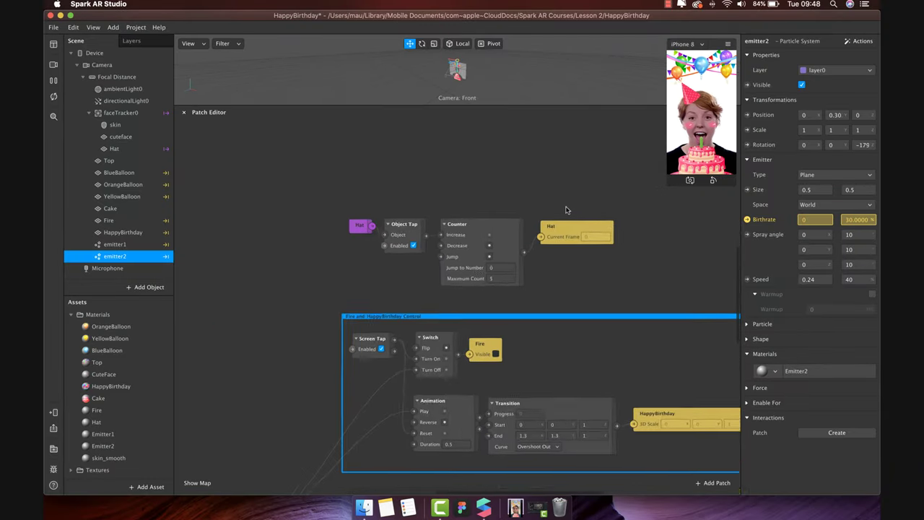
# Put the Hat, Object Tap and Counter patches in a purple comment, 'Tap To chage Birthday Hat'.
pyautogui.moveTo(296, 196); pyautogui.dragTo(658, 300)
pyautogui.rightClick(506, 236)
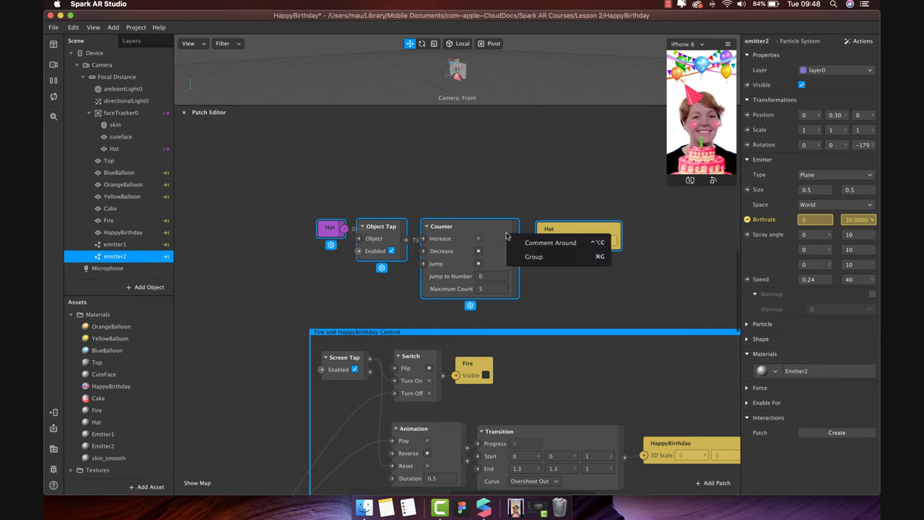
pyautogui.click(556, 243)
pyautogui.doubleClick(333, 205)
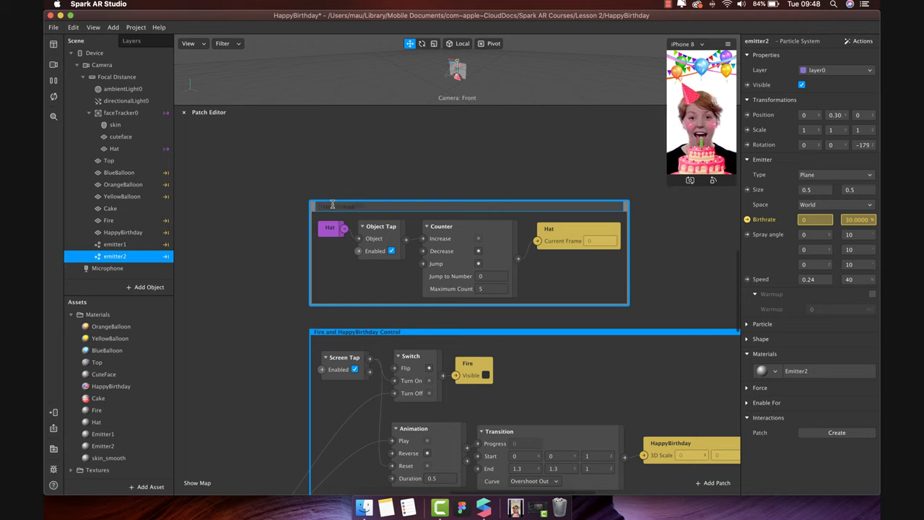
pyautogui.press('Return')
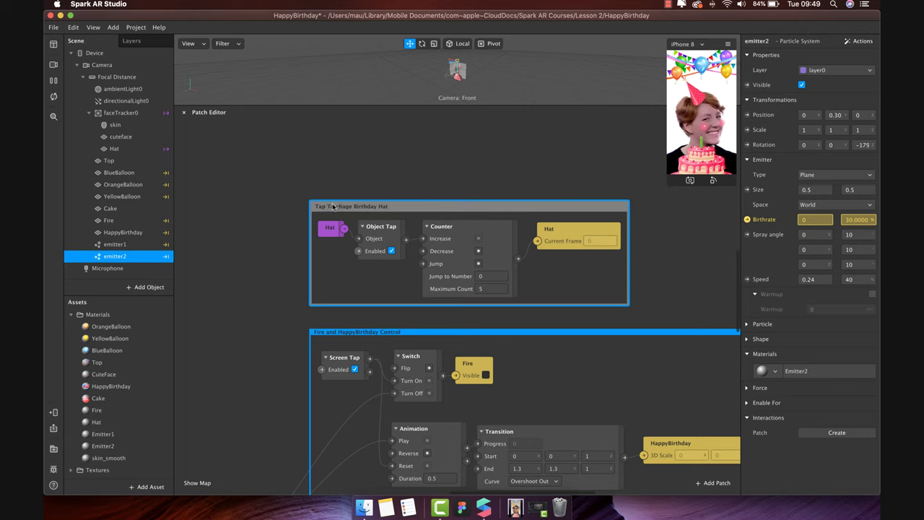
pyautogui.rightClick(401, 212)
pyautogui.click(444, 300)
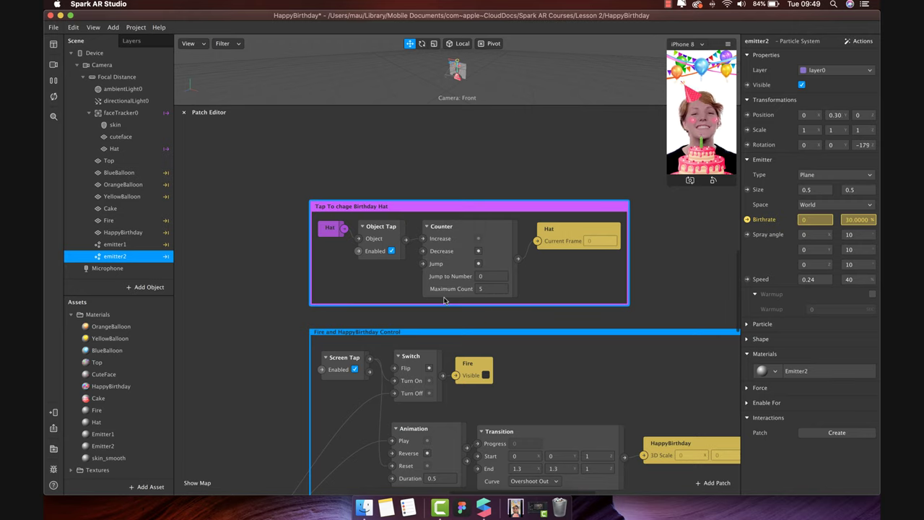
pyautogui.scroll(-5, 435, 282)
# Create Instruction on Opening patches for the Device from the Inspector.
pyautogui.scroll(-5, 436, 282)
pyautogui.hscroll(-5, 436, 282)
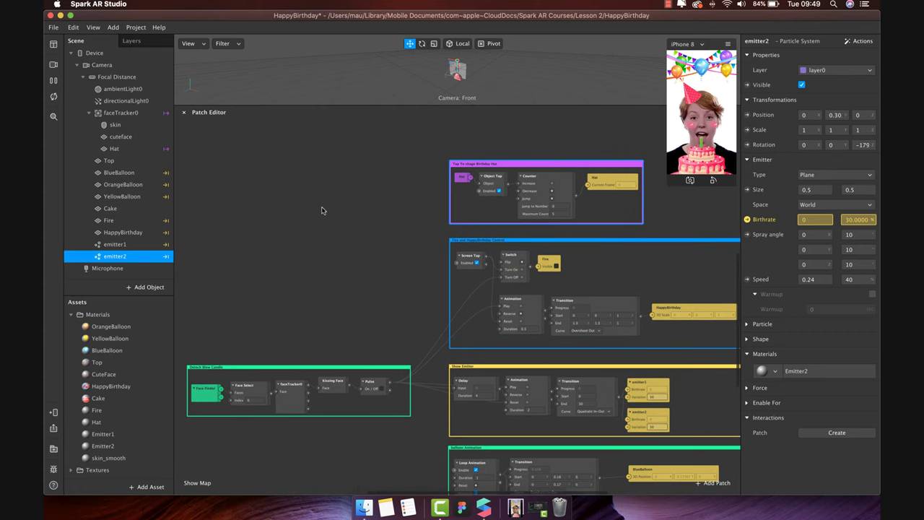
pyautogui.click(118, 55)
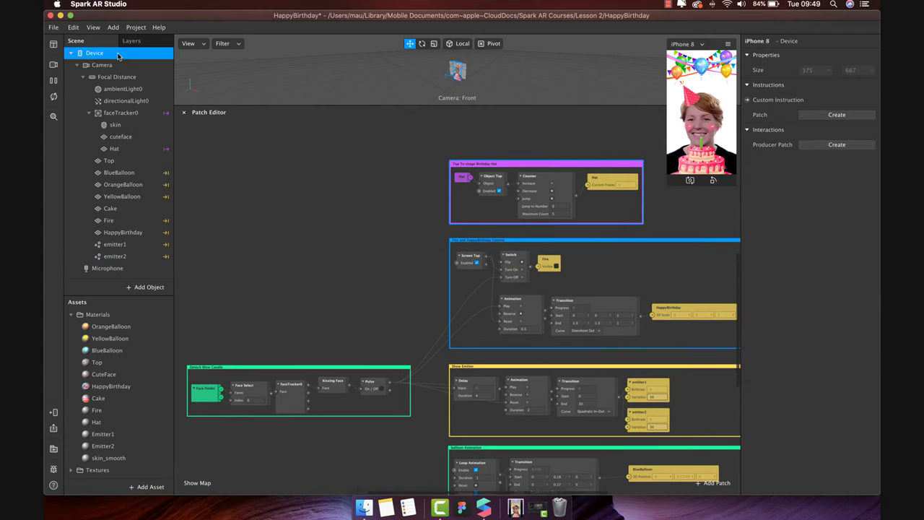
pyautogui.click(837, 116)
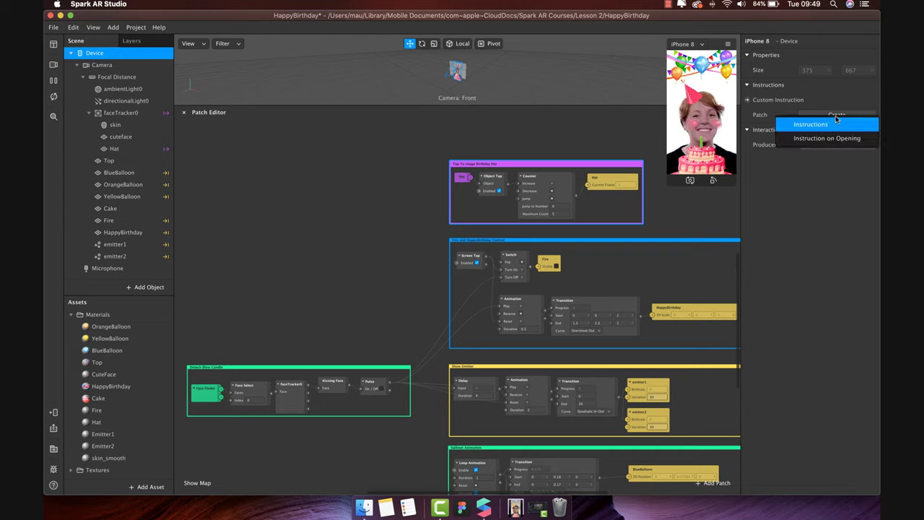
pyautogui.click(830, 138)
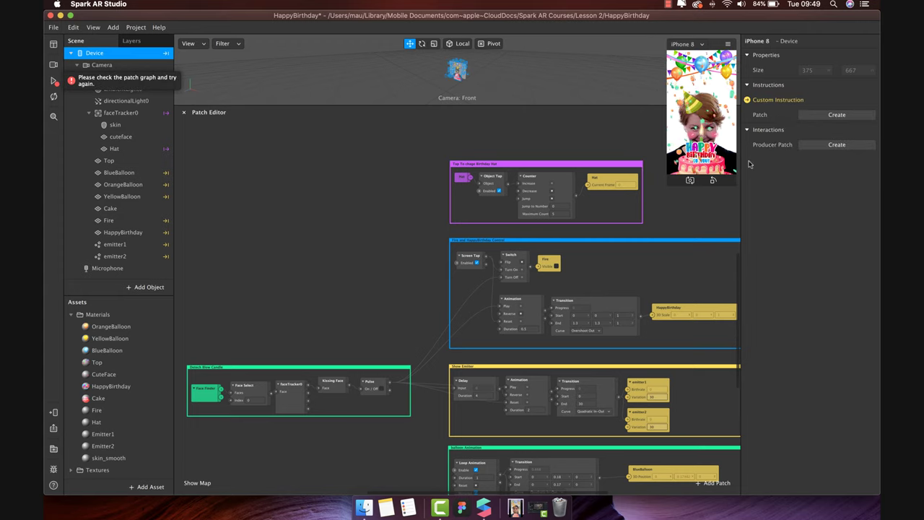
# Move the new Runtime, Less Than 5 and Device patches above Detech Blow Candle, then play.
pyautogui.scroll(-5, 504, 192)
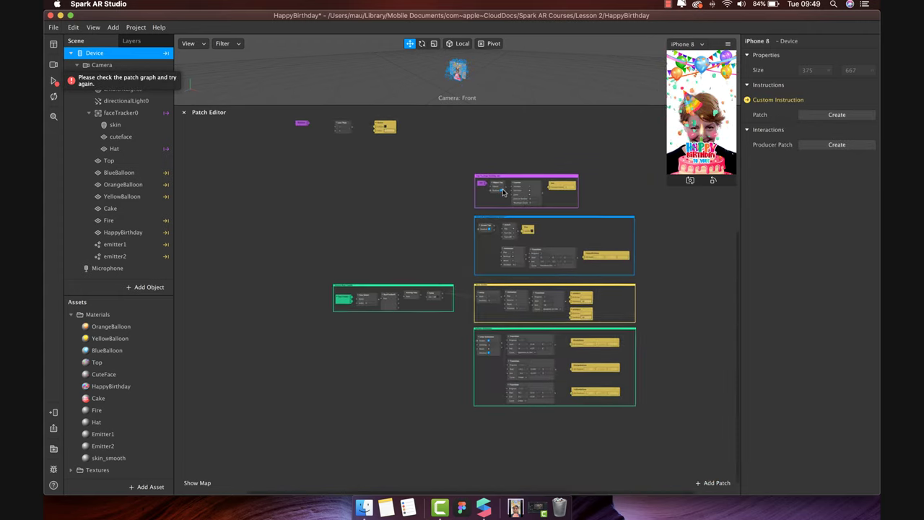
pyautogui.moveTo(458, 178); pyautogui.dragTo(386, 260)
pyautogui.scroll(4, 385, 260)
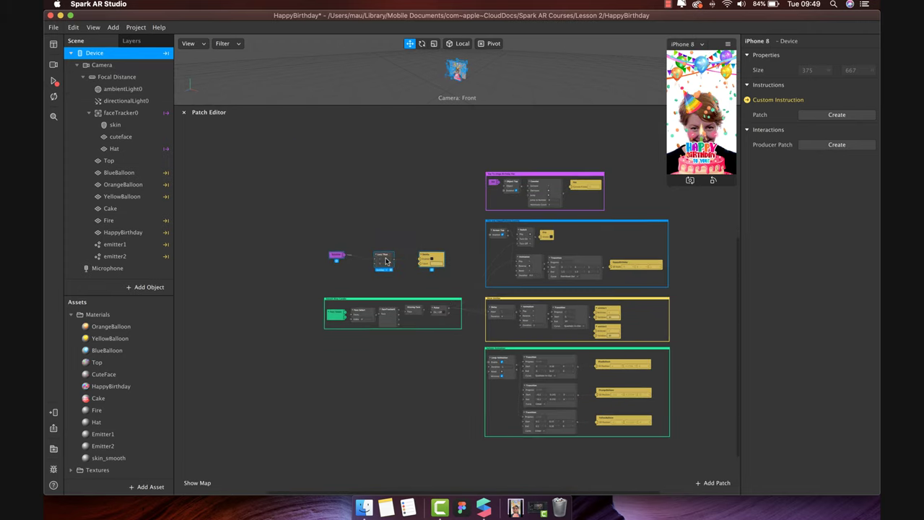
pyautogui.scroll(3, 385, 260)
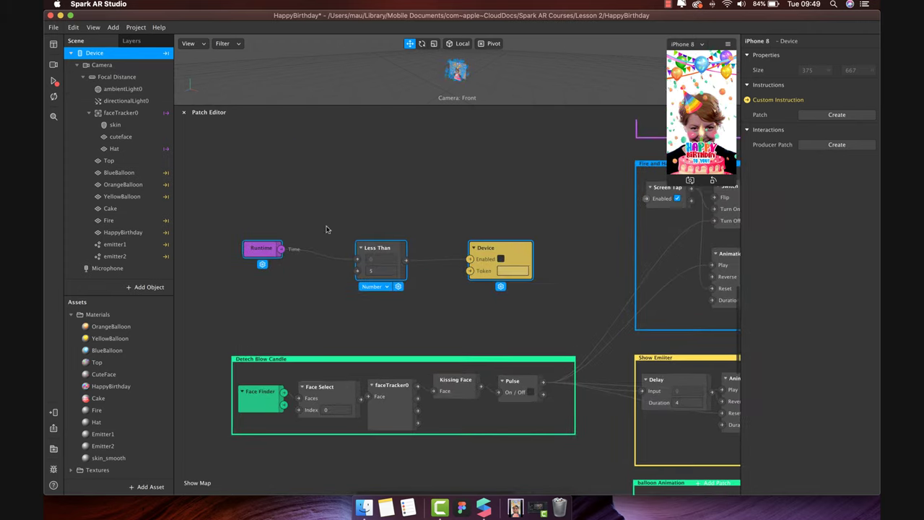
pyautogui.click(54, 83)
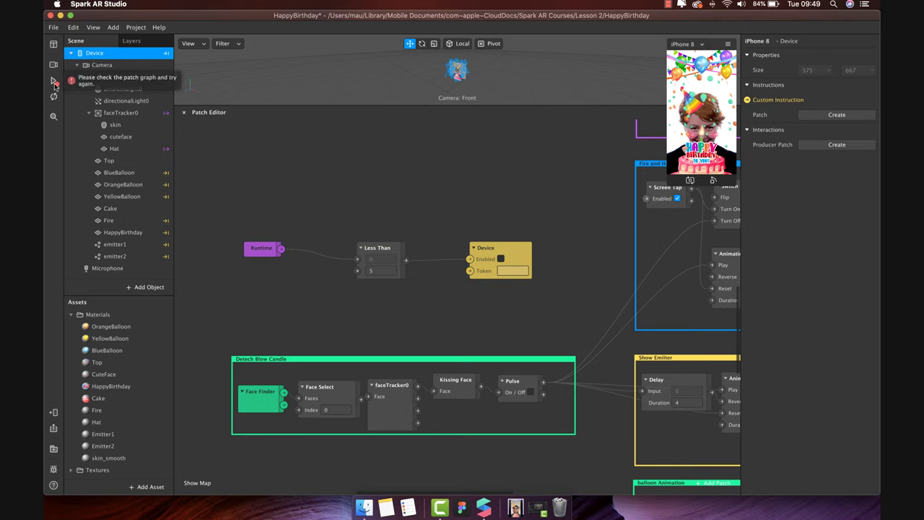
# Add the 'Tap to try on' custom instruction in the project's Instructions capability.
pyautogui.click(520, 265)
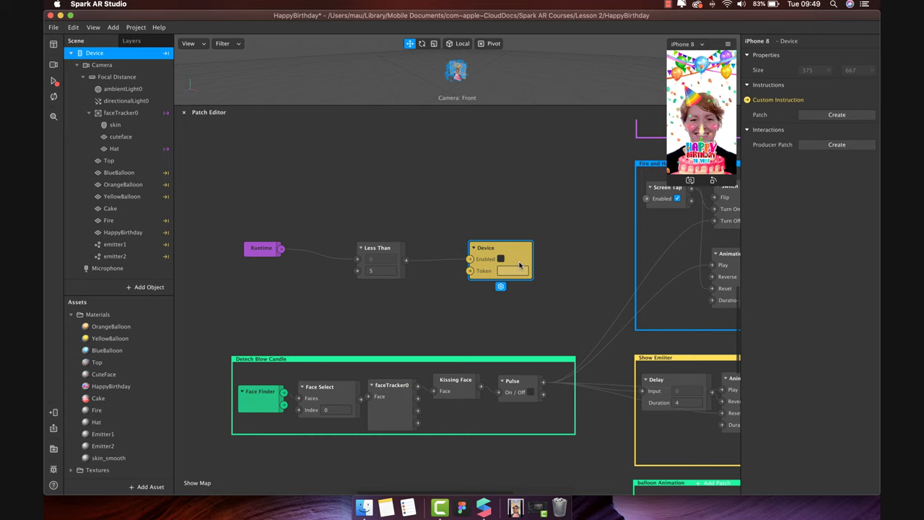
pyautogui.click(135, 26)
pyautogui.click(144, 40)
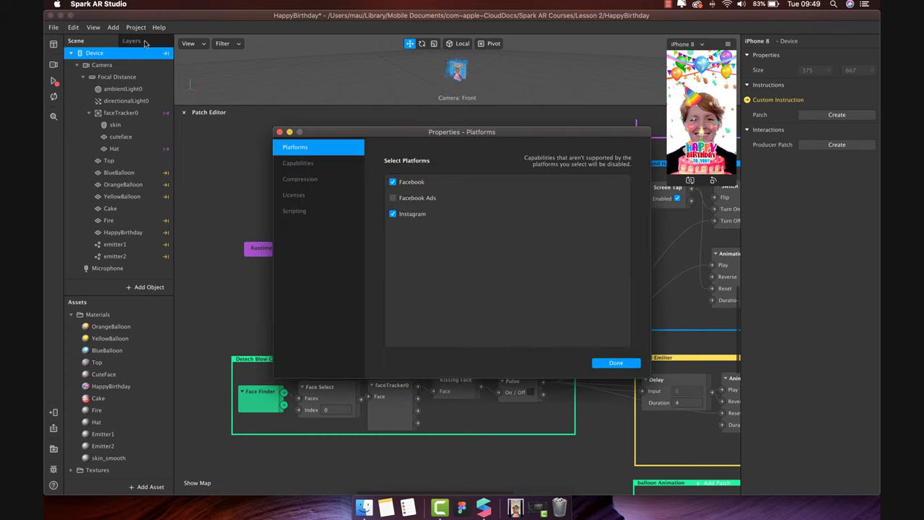
pyautogui.click(305, 162)
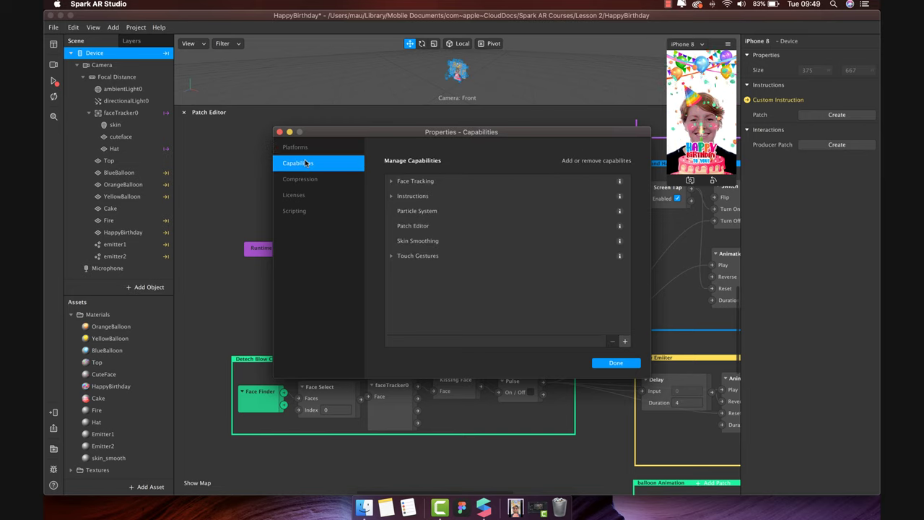
pyautogui.click(391, 197)
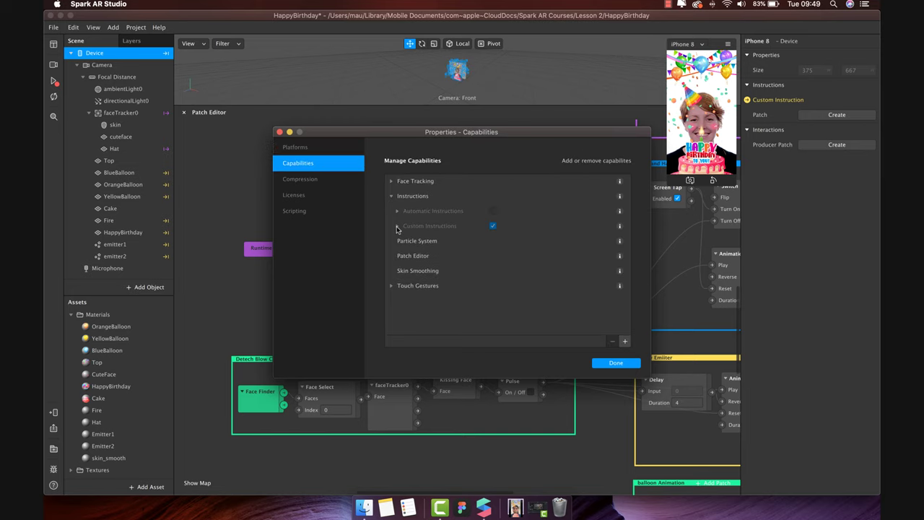
pyautogui.click(397, 227)
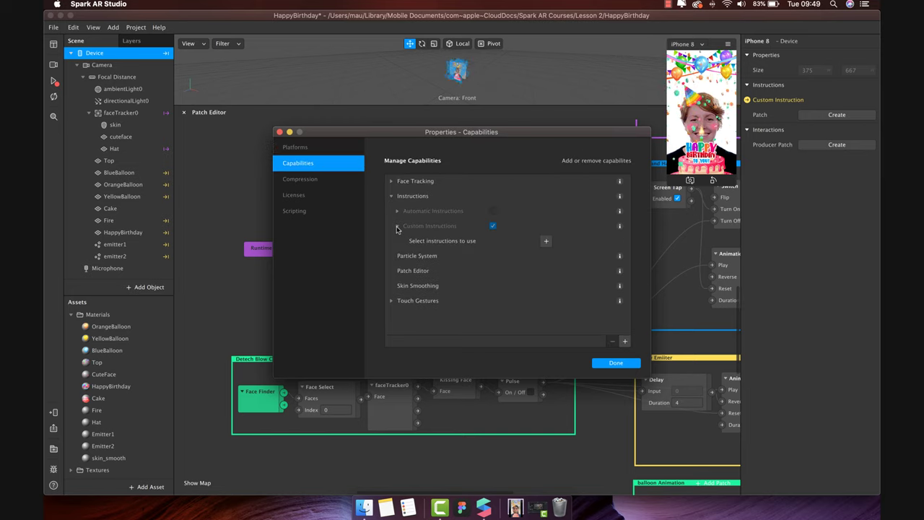
pyautogui.click(547, 241)
pyautogui.write('tap')
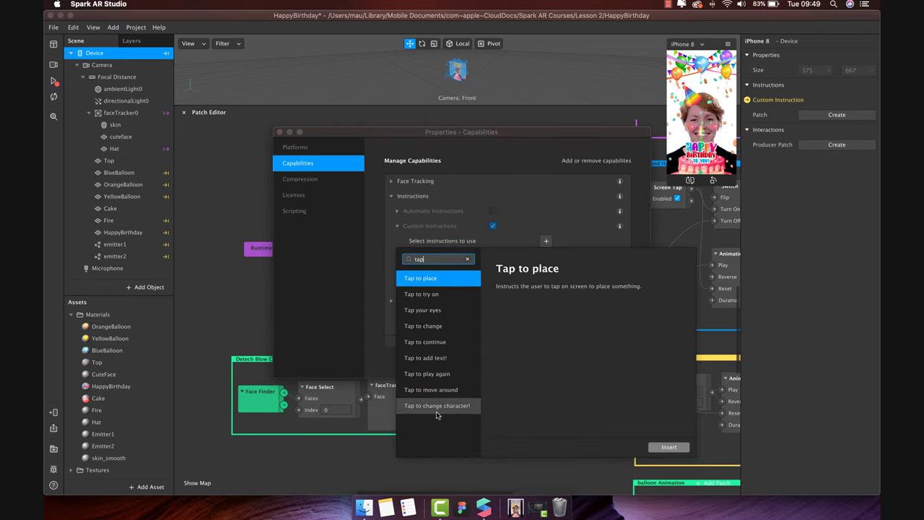
pyautogui.click(435, 295)
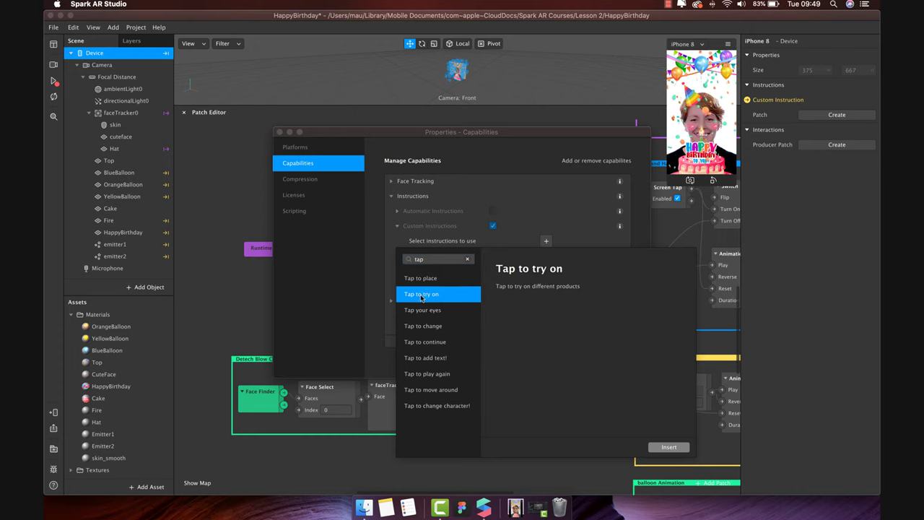
pyautogui.click(669, 447)
# Set the Device patch's Token to the copied tap_try_on token.
pyautogui.doubleClick(444, 271)
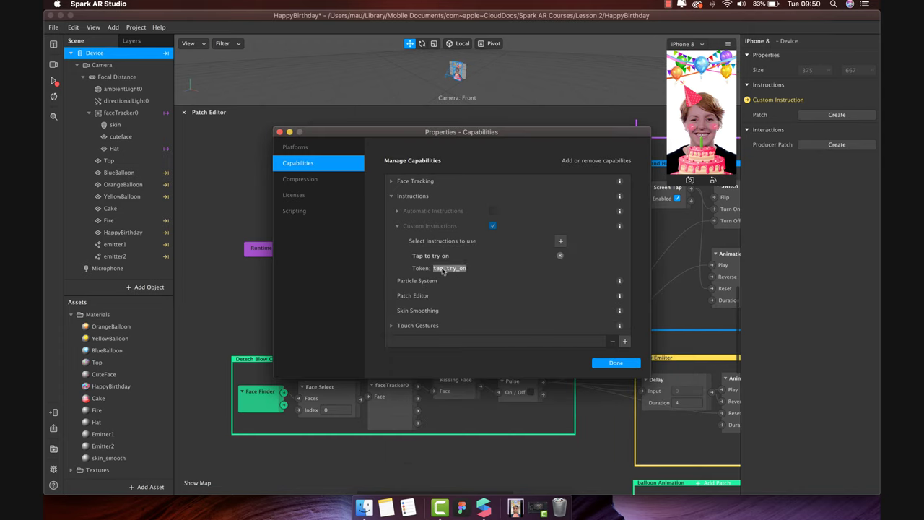
pyautogui.click(610, 363)
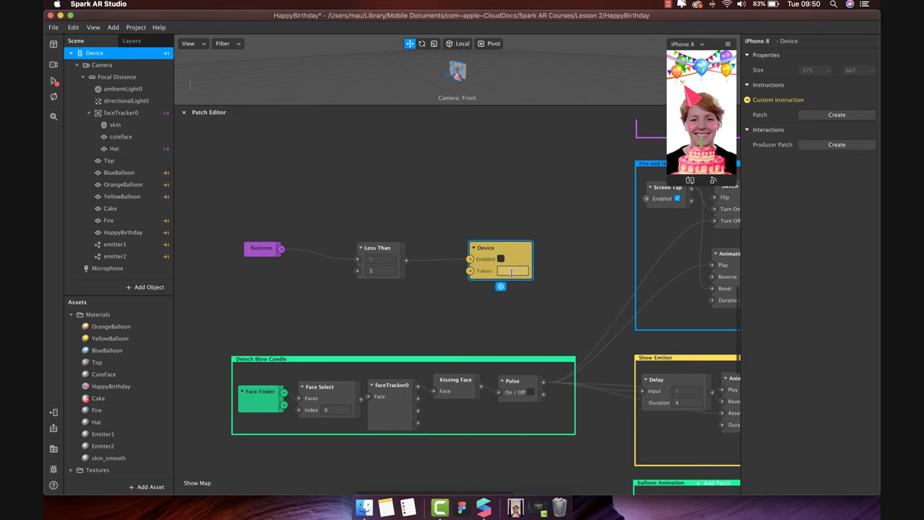
pyautogui.click(510, 271)
pyautogui.press('super+v')
pyautogui.click(543, 296)
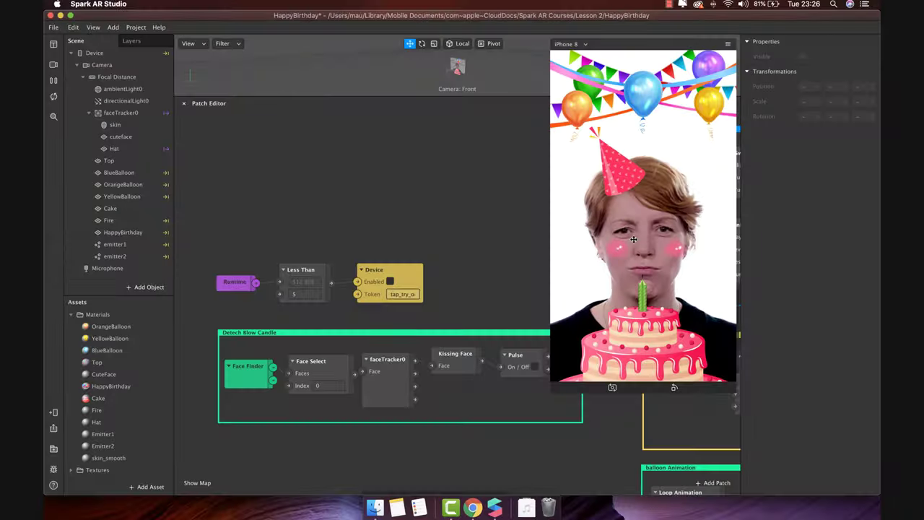
# Run the preview on FaceTime HD Camera (Built-in) and make the simulator window smaller.
pyautogui.click(54, 66)
pyautogui.click(122, 81)
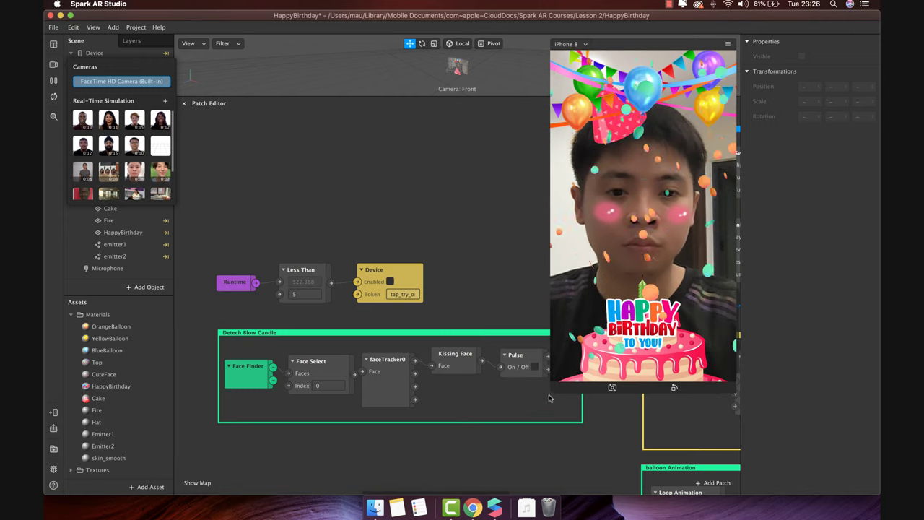
pyautogui.moveTo(639, 282); pyautogui.dragTo(644, 217)
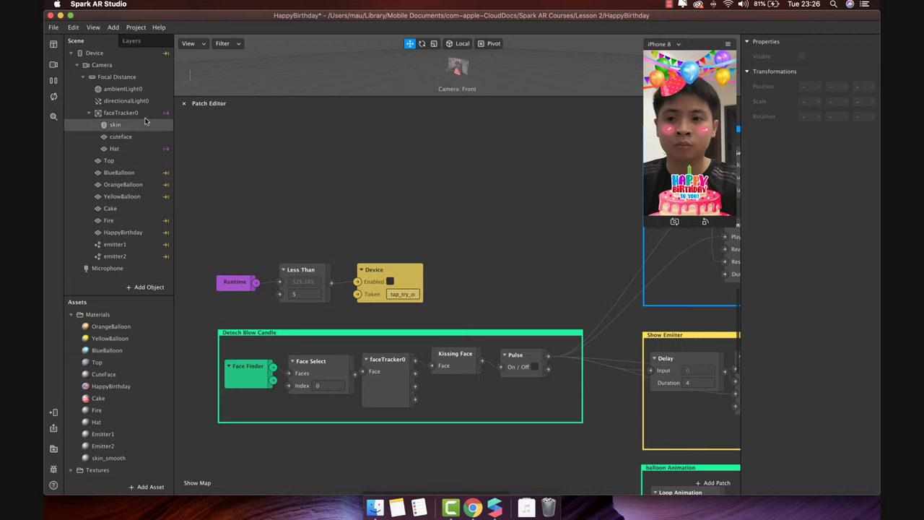
# Pause the preview and pull the kissing-face Pulse and Screen Tap patches out of their groups.
pyautogui.click(54, 81)
pyautogui.scroll(-5, 527, 325)
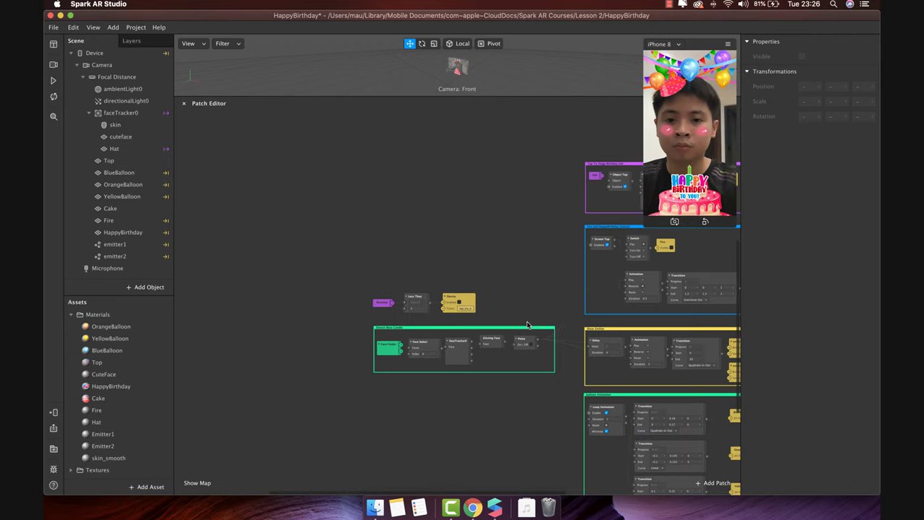
pyautogui.moveTo(360, 272); pyautogui.dragTo(573, 417)
pyautogui.moveTo(548, 332); pyautogui.dragTo(606, 352)
pyautogui.scroll(3, 347, 339)
pyautogui.scroll(2, 621, 361)
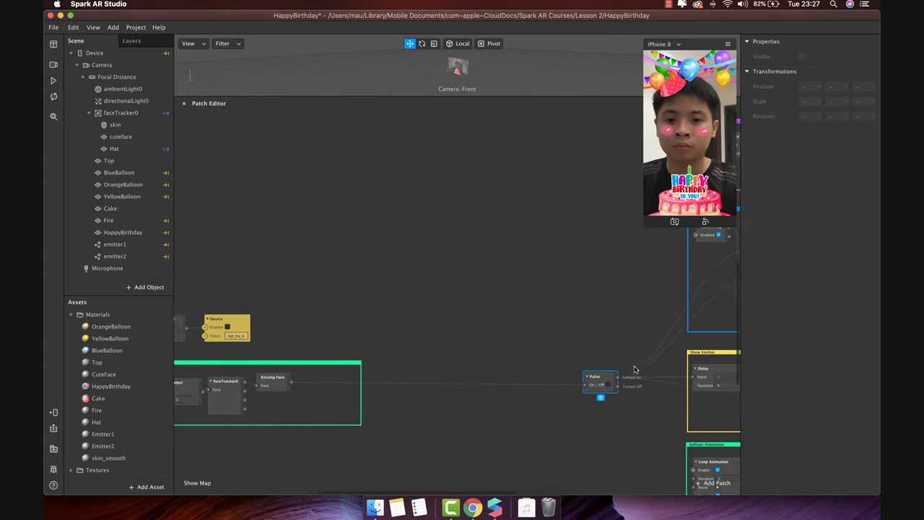
pyautogui.hscroll(3, 621, 368)
pyautogui.moveTo(614, 269); pyautogui.dragTo(292, 276)
pyautogui.hscroll(-3, 366, 307)
pyautogui.scroll(-2, 366, 322)
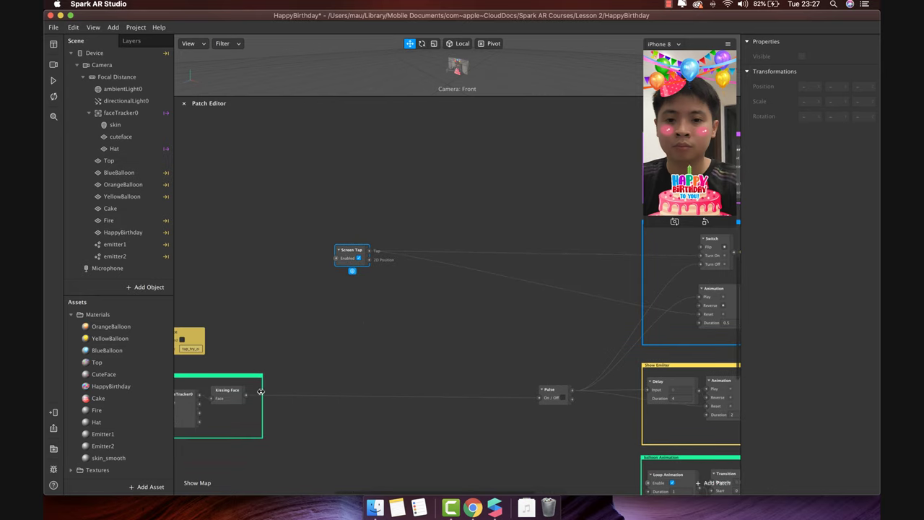
# Insert an And patch feeding the Pulse input.
pyautogui.moveTo(538, 399); pyautogui.dragTo(525, 403)
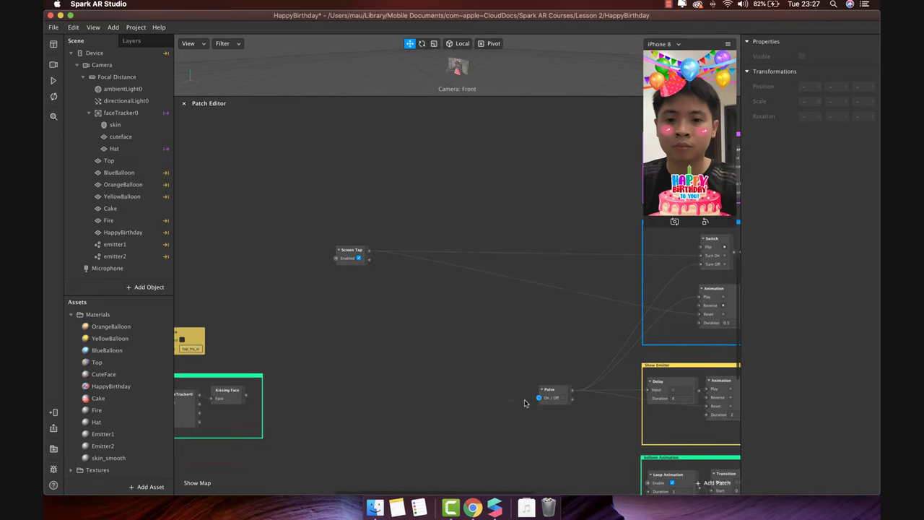
pyautogui.moveTo(244, 394); pyautogui.dragTo(405, 396)
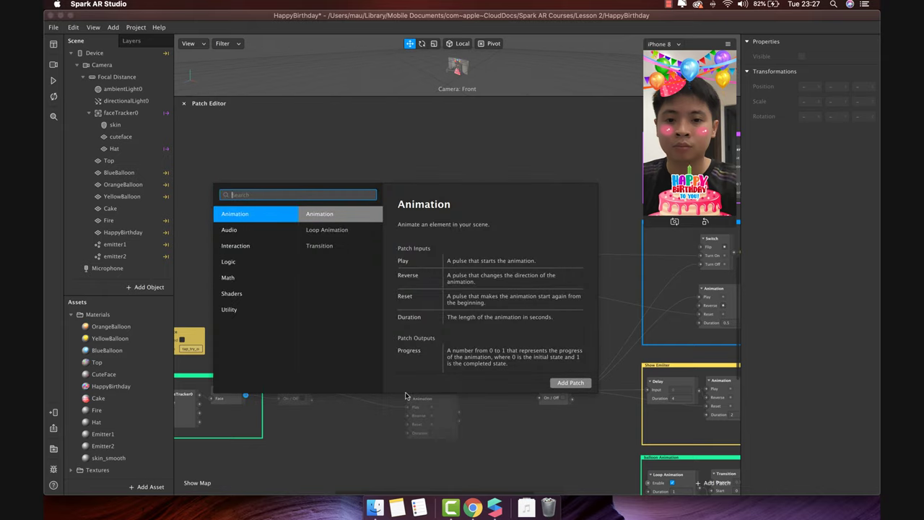
pyautogui.write('and')
pyautogui.press('Return')
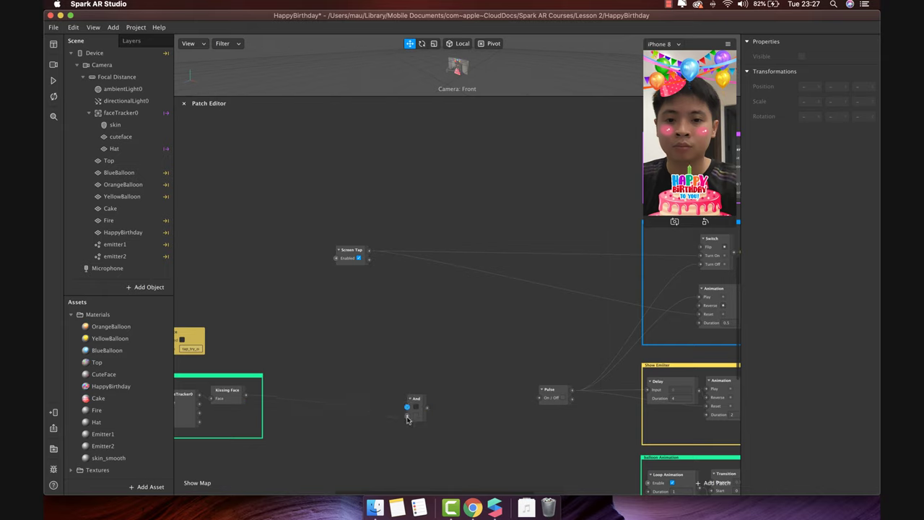
pyautogui.moveTo(407, 418); pyautogui.dragTo(473, 400)
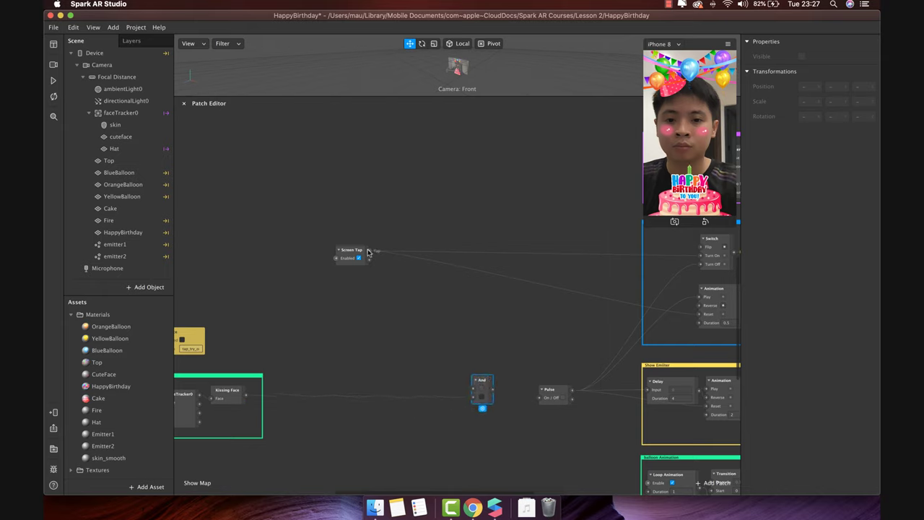
# Feed the Screen Tap-driven Switch into And and connect And's output to Pulse.
pyautogui.moveTo(368, 251); pyautogui.dragTo(471, 391)
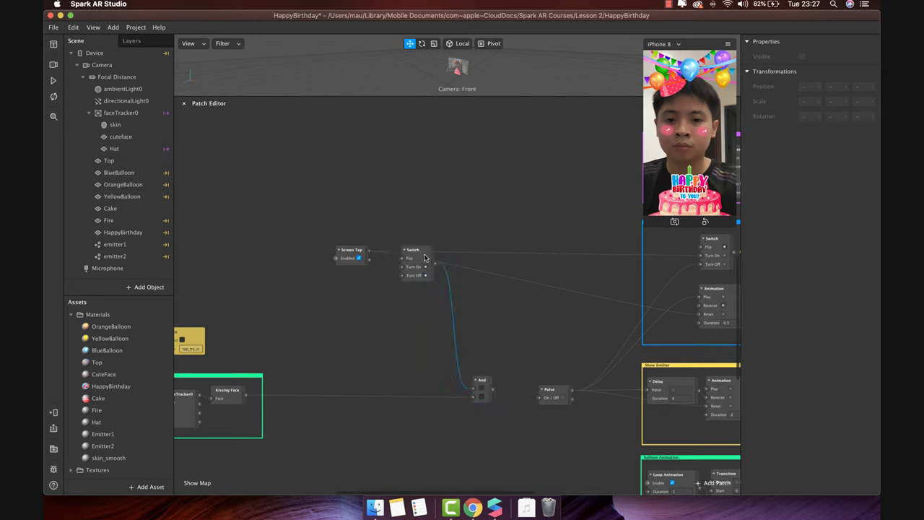
pyautogui.moveTo(425, 254); pyautogui.dragTo(428, 288)
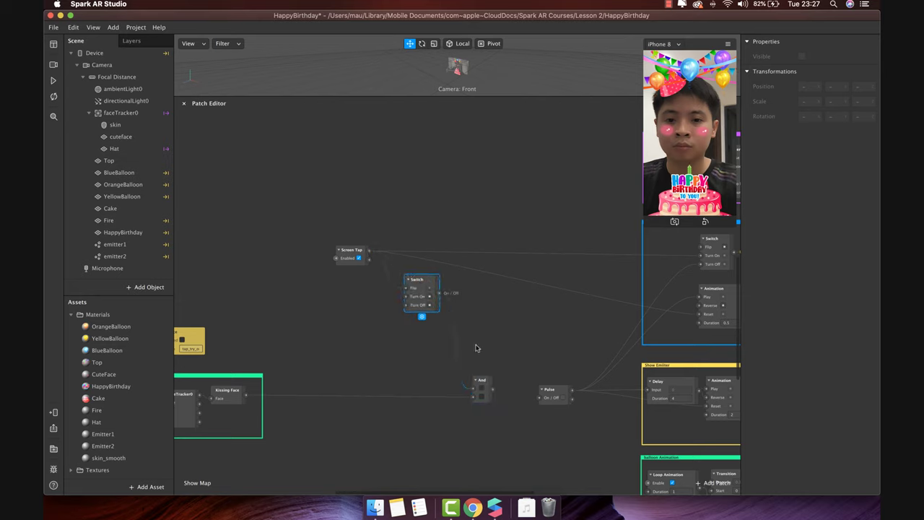
pyautogui.moveTo(492, 390); pyautogui.dragTo(536, 396)
pyautogui.moveTo(482, 380); pyautogui.dragTo(505, 388)
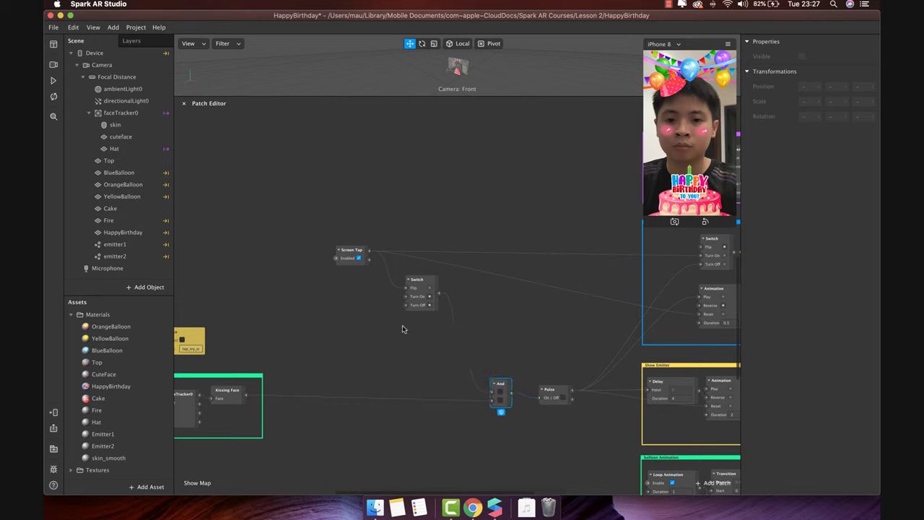
pyautogui.moveTo(422, 282); pyautogui.dragTo(422, 295)
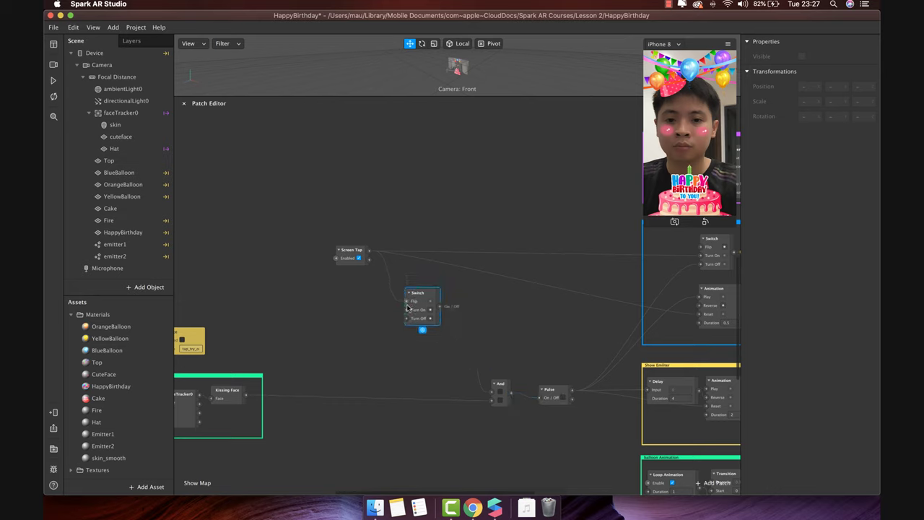
pyautogui.scroll(5, 407, 314)
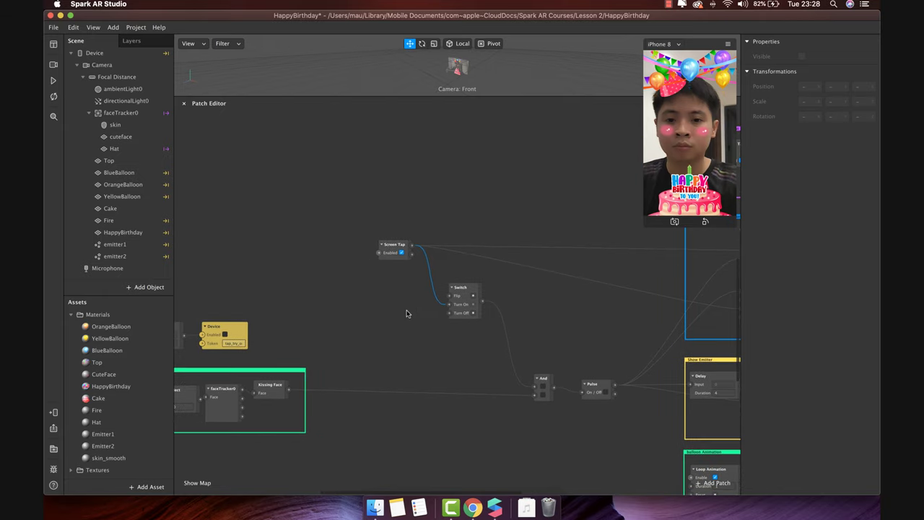
# Add a Boolean Delay of 0.05 seconds after the Kissing Face output.
pyautogui.scroll(1, 407, 313)
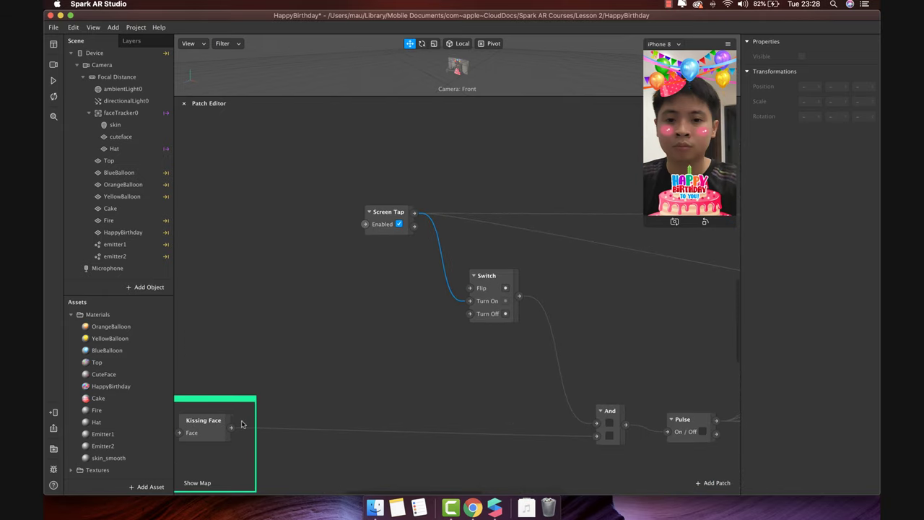
pyautogui.moveTo(231, 427); pyautogui.dragTo(366, 371)
pyautogui.write('delay')
pyautogui.press('Return')
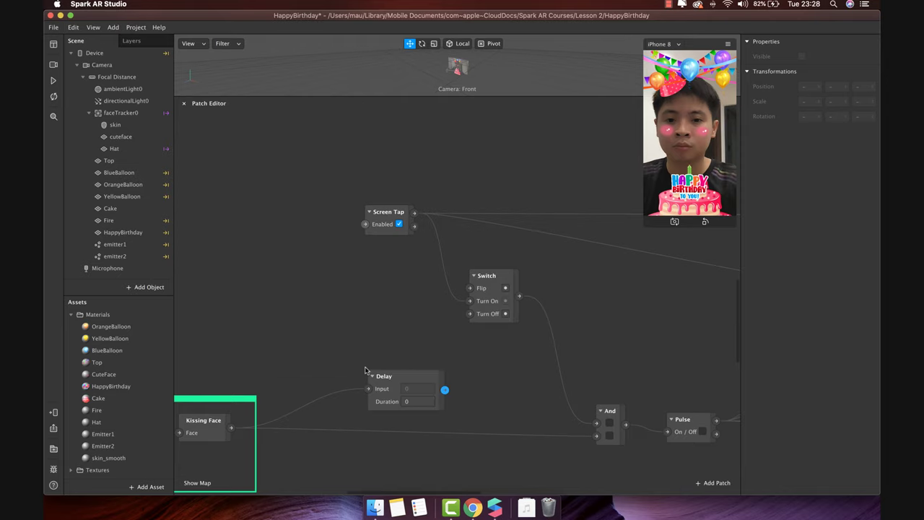
pyautogui.click(401, 391)
pyautogui.click(419, 425)
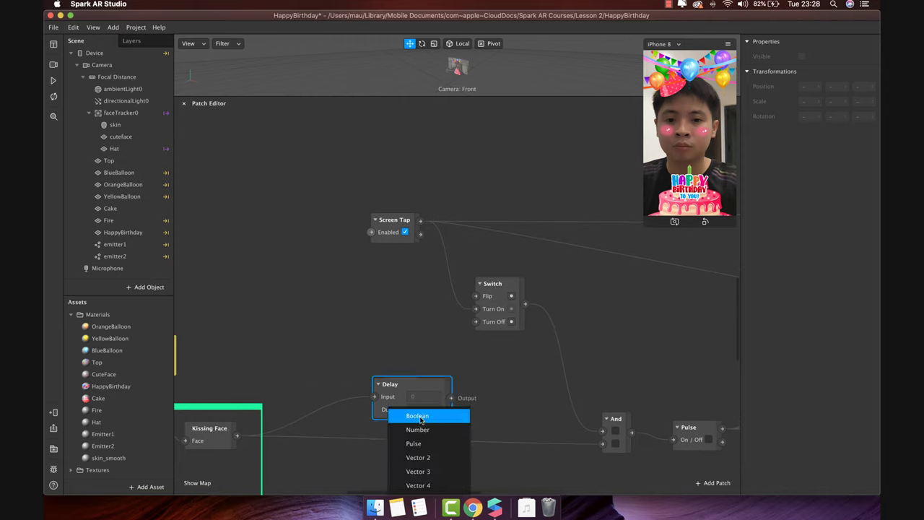
pyautogui.click(420, 416)
pyautogui.click(418, 410)
pyautogui.write('0.05')
pyautogui.press('Return')
# Wire the Delay output through a Pulse to the Switch's Turn Off and tidy the patches.
pyautogui.moveTo(450, 398); pyautogui.dragTo(465, 363)
pyautogui.moveTo(476, 324); pyautogui.dragTo(476, 324)
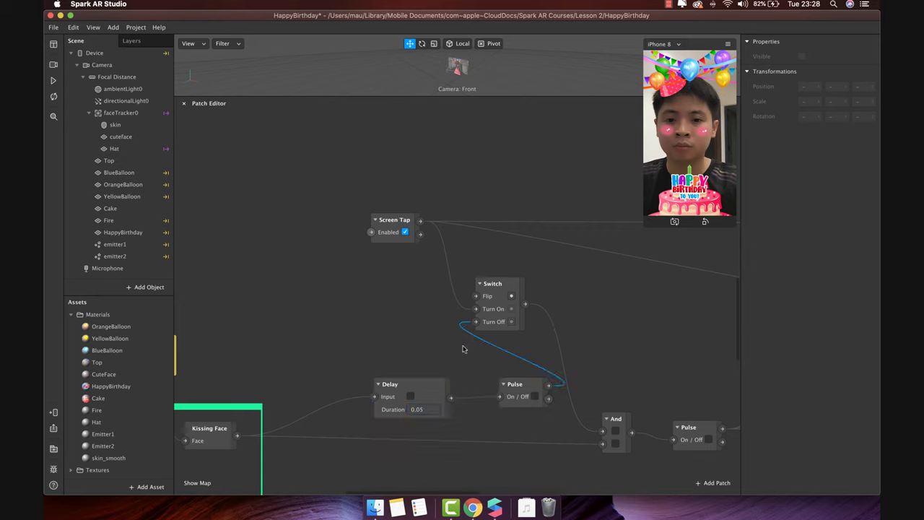
pyautogui.moveTo(390, 384); pyautogui.dragTo(314, 375)
pyautogui.moveTo(511, 384); pyautogui.dragTo(407, 381)
pyautogui.hscroll(2, 571, 397)
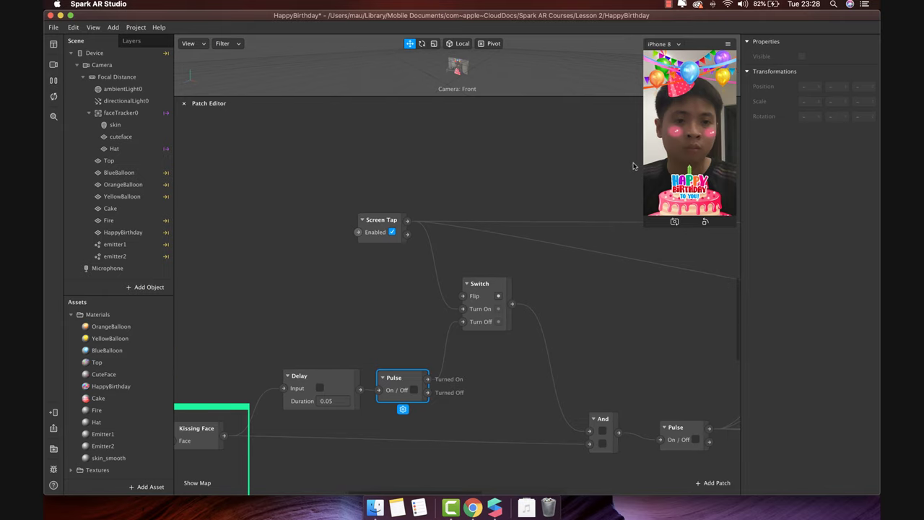
# Restart the preview and tap it to arm the candle blowing.
pyautogui.click(53, 82)
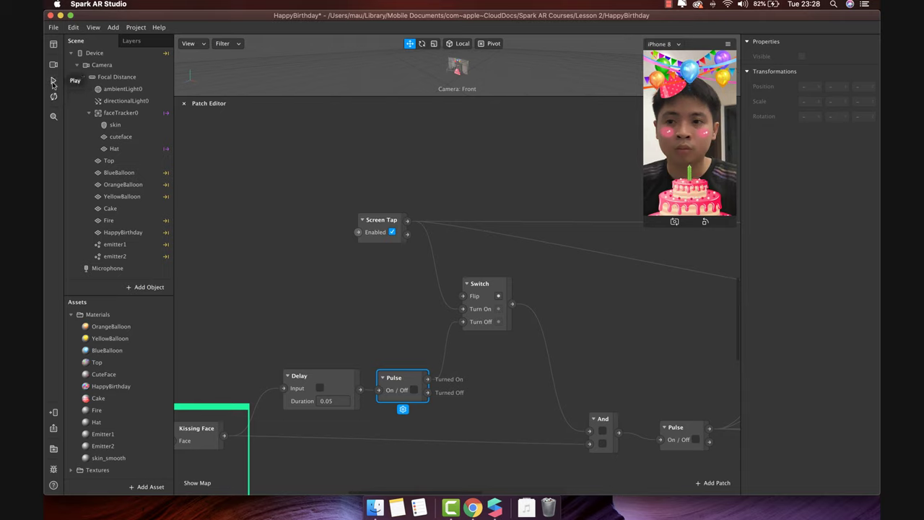
pyautogui.click(53, 82)
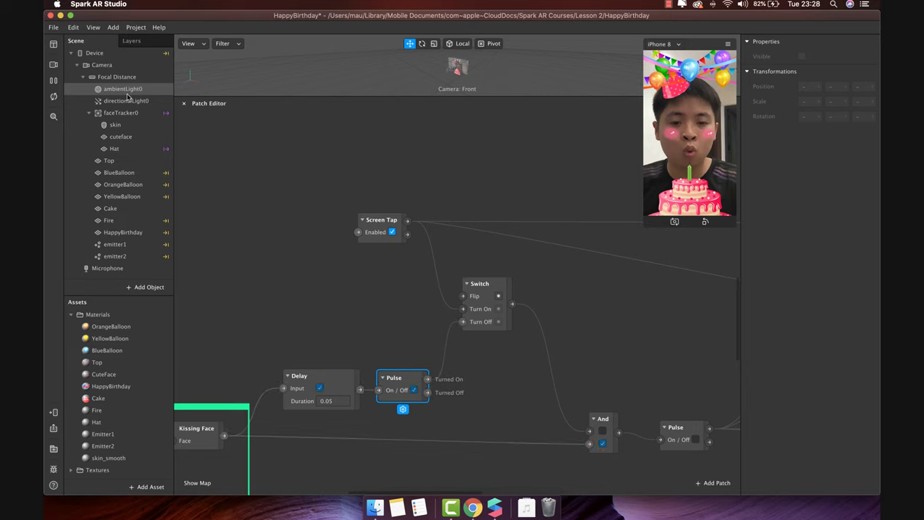
pyautogui.click(724, 176)
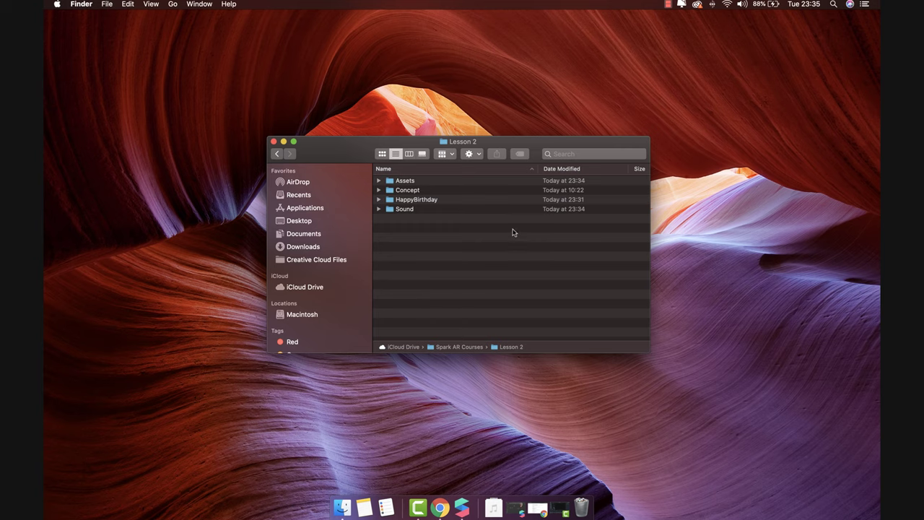
# Expand the Sound folder to show HappyBirthday.mp3 and Yay.mp3, then switch to Chrome.
pyautogui.click(378, 208)
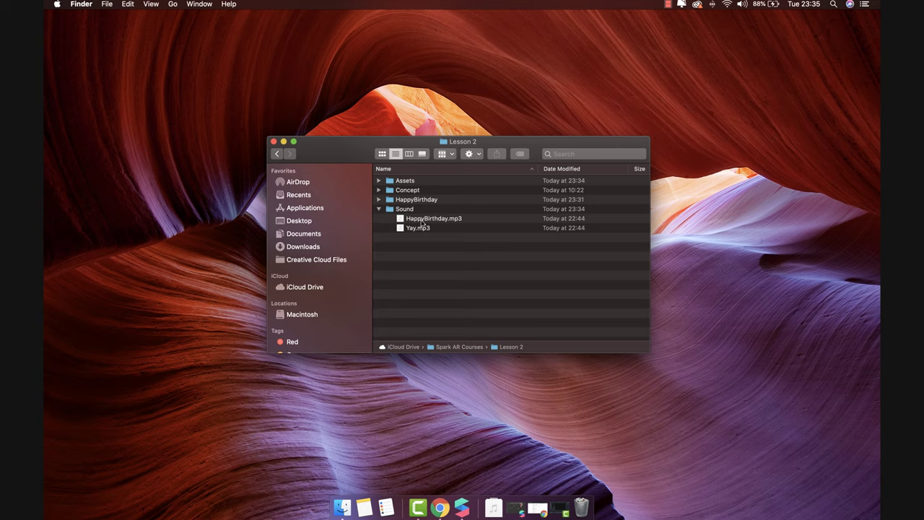
pyautogui.click(441, 506)
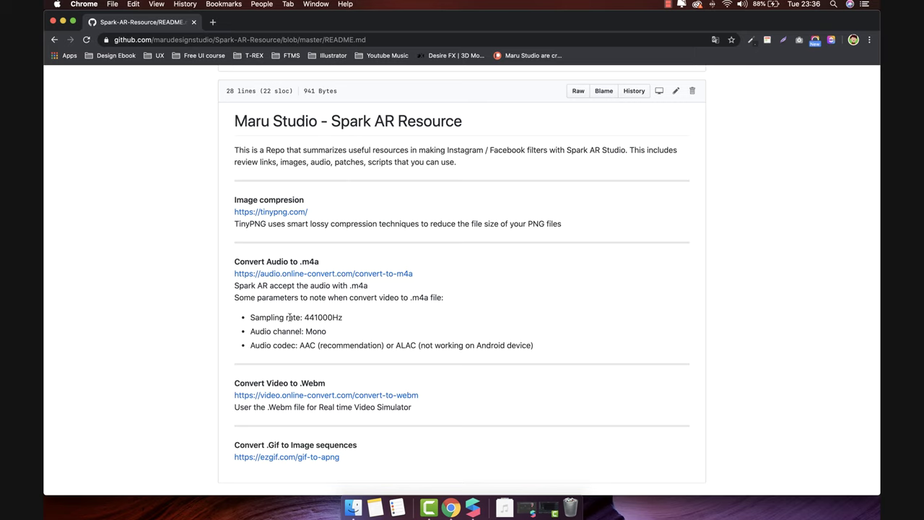
# Upload HappyBirthday.mp3 and Yay.mp3 to the online-convert.com M4A converter.
pyautogui.click(329, 277)
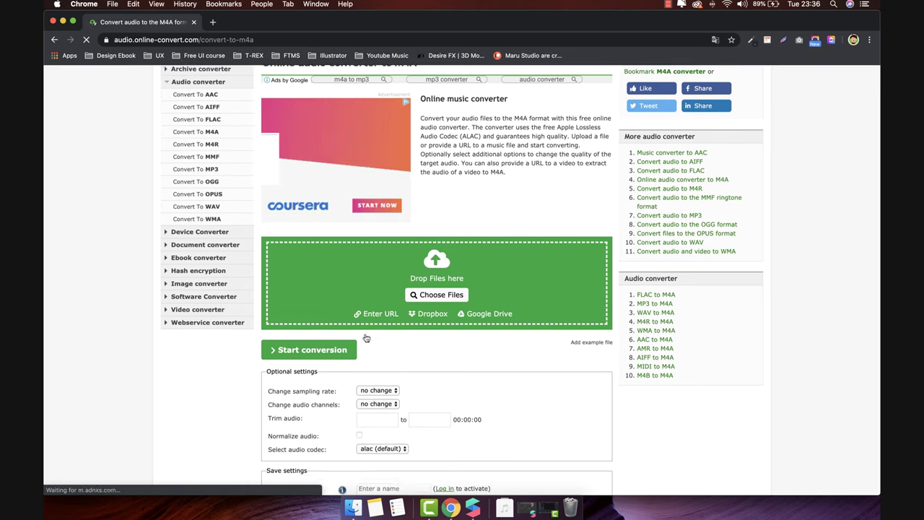
pyautogui.scroll(-3, 365, 338)
pyautogui.scroll(-3, 365, 337)
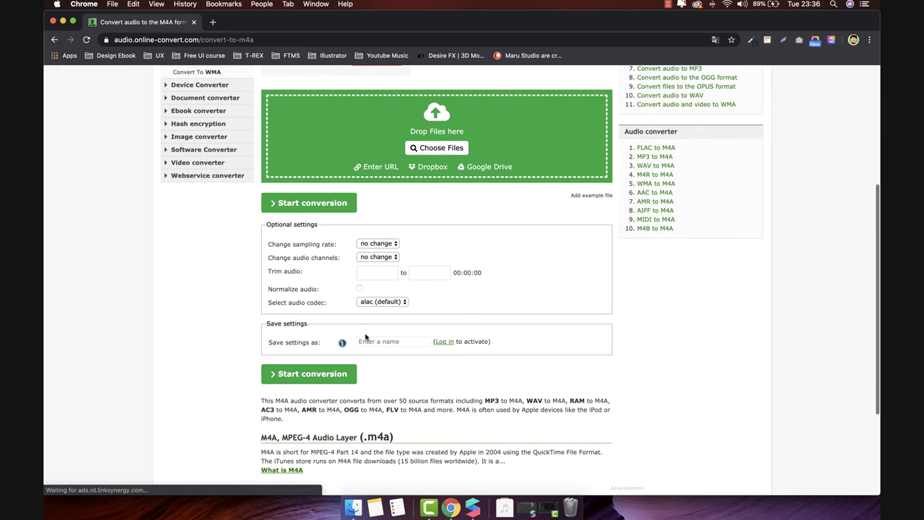
pyautogui.click(353, 508)
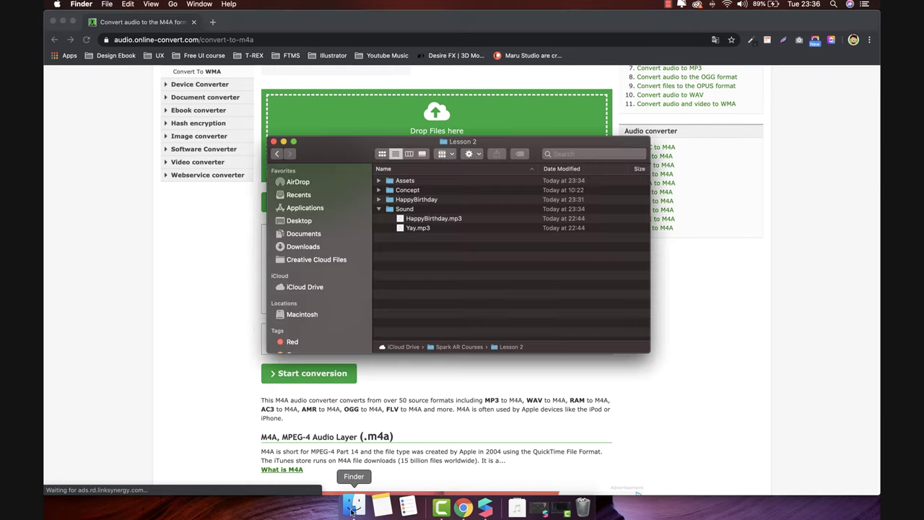
pyautogui.click(403, 219)
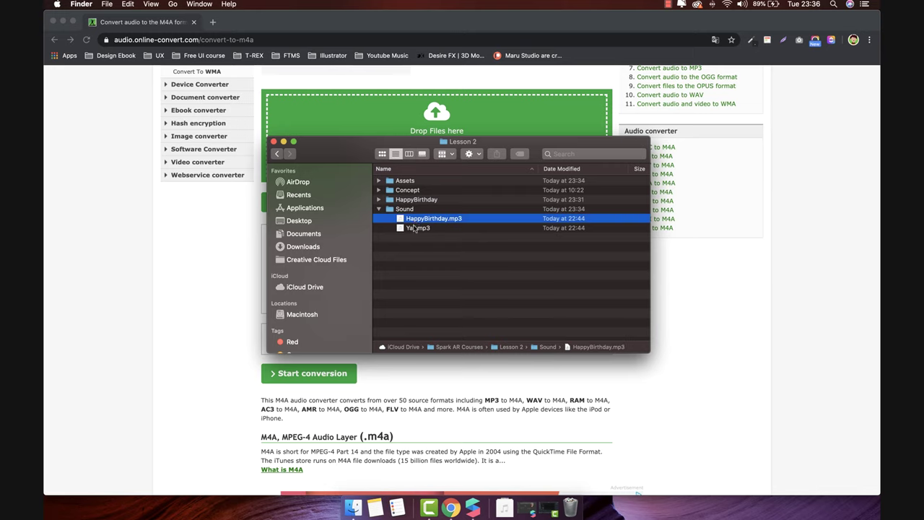
pyautogui.keyDown('shift'); pyautogui.click(412, 229); pyautogui.keyUp('shift')
pyautogui.moveTo(410, 224); pyautogui.dragTo(395, 117)
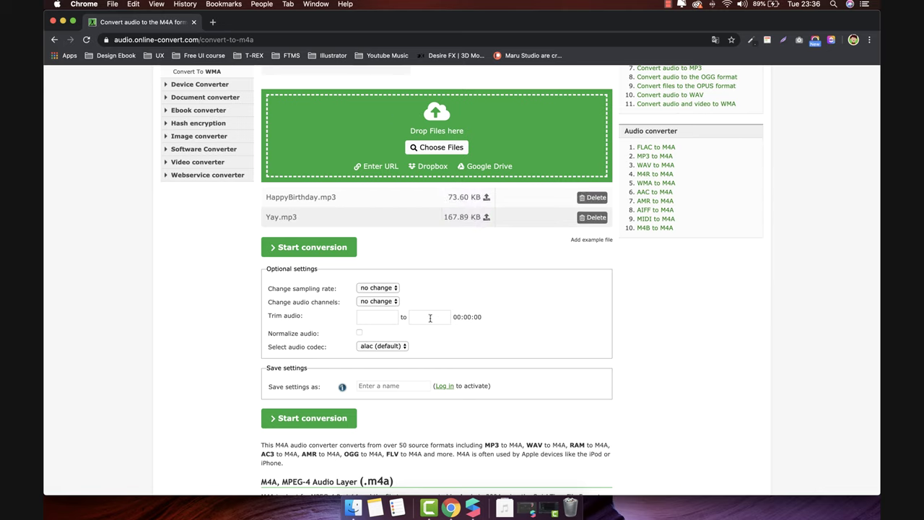
# Set the sampling rate to 44100 Hz and download the converted HappyBirthday.m4a.
pyautogui.click(388, 289)
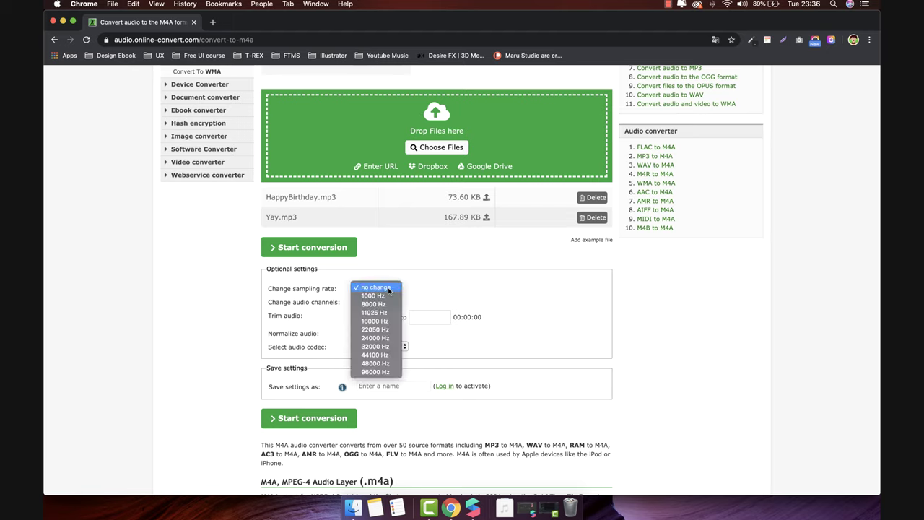
pyautogui.click(382, 355)
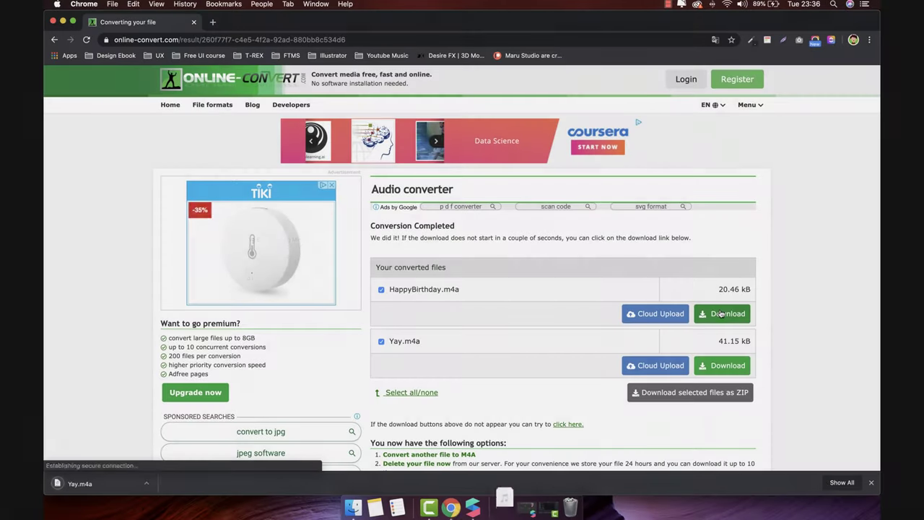
pyautogui.click(721, 313)
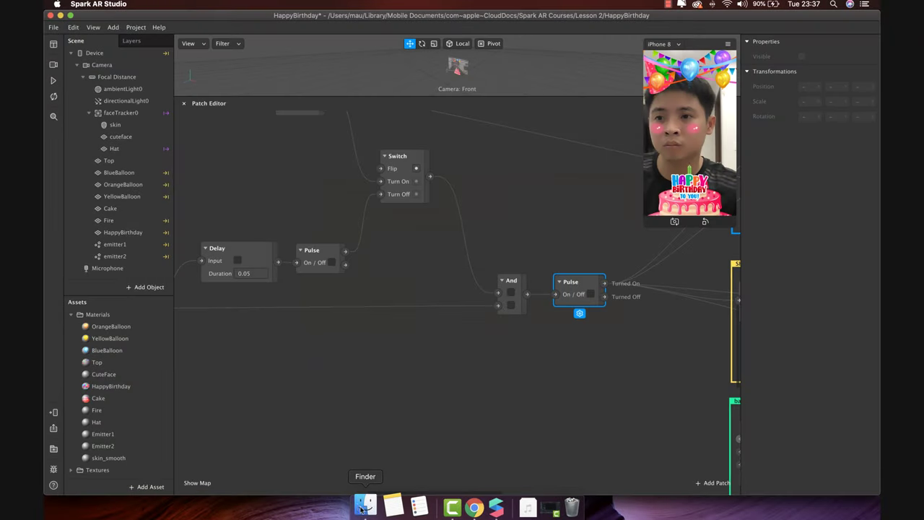
# Import HappyBirthday.m4a and Yay.m4a from the Lesson 2 folder into the project assets.
pyautogui.click(365, 508)
pyautogui.click(418, 256)
pyautogui.keyDown('shift'); pyautogui.click(449, 249); pyautogui.keyUp('shift')
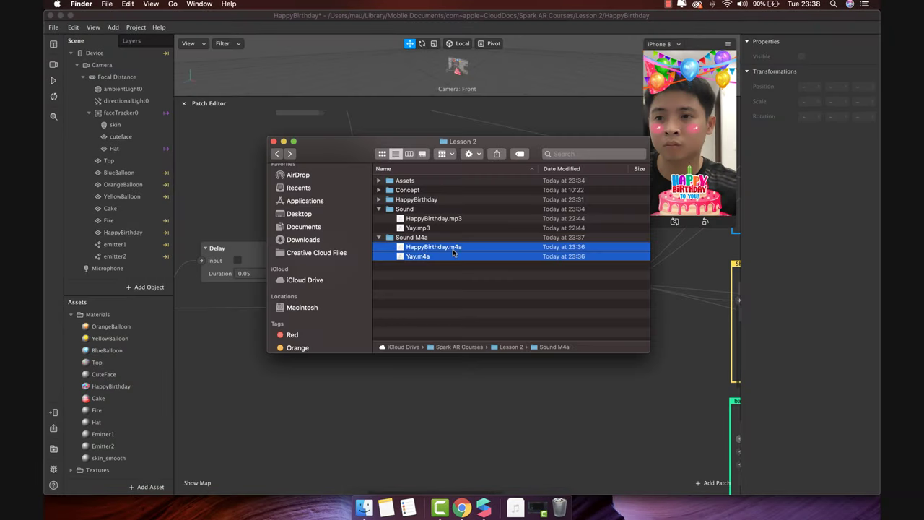
pyautogui.moveTo(454, 252); pyautogui.dragTo(140, 360)
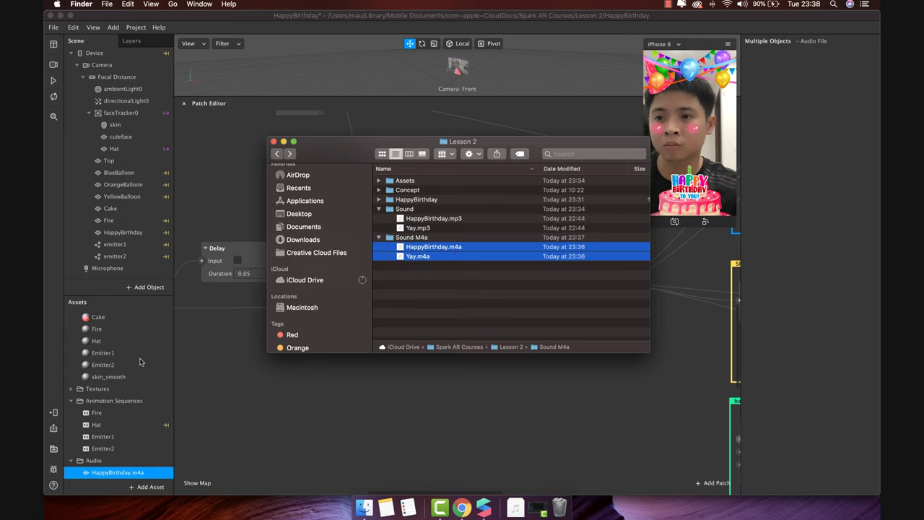
pyautogui.click(283, 142)
# Add multi-clip audio patches for both HappyBirthday.m4a and Yay.m4a.
pyautogui.click(122, 460)
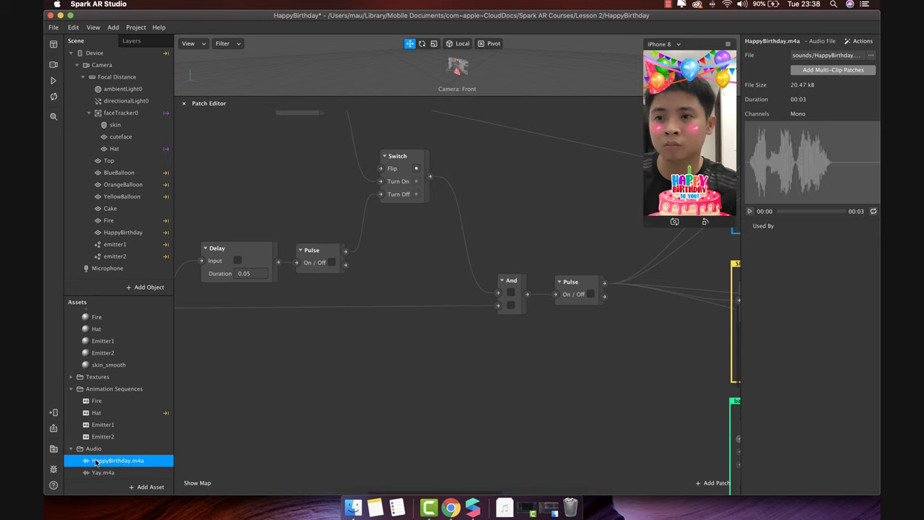
pyautogui.click(829, 70)
pyautogui.click(132, 473)
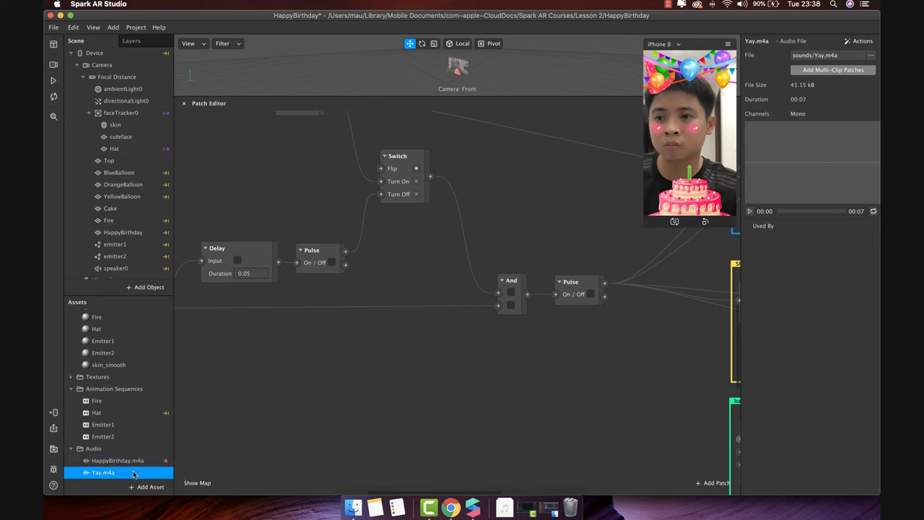
pyautogui.click(840, 71)
pyautogui.scroll(-10, 555, 275)
# Pull the four Yay audio patches down off the HappyBirthday patches into their own row.
pyautogui.scroll(3, 555, 276)
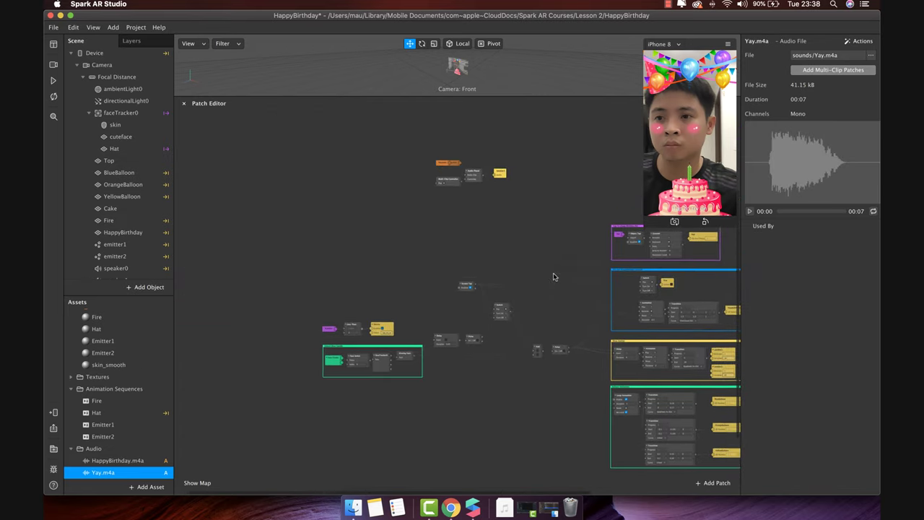
pyautogui.moveTo(539, 221); pyautogui.dragTo(430, 150)
pyautogui.moveTo(473, 177); pyautogui.dragTo(538, 417)
pyautogui.scroll(5, 538, 417)
pyautogui.scroll(-10, 538, 417)
pyautogui.press('super+v')
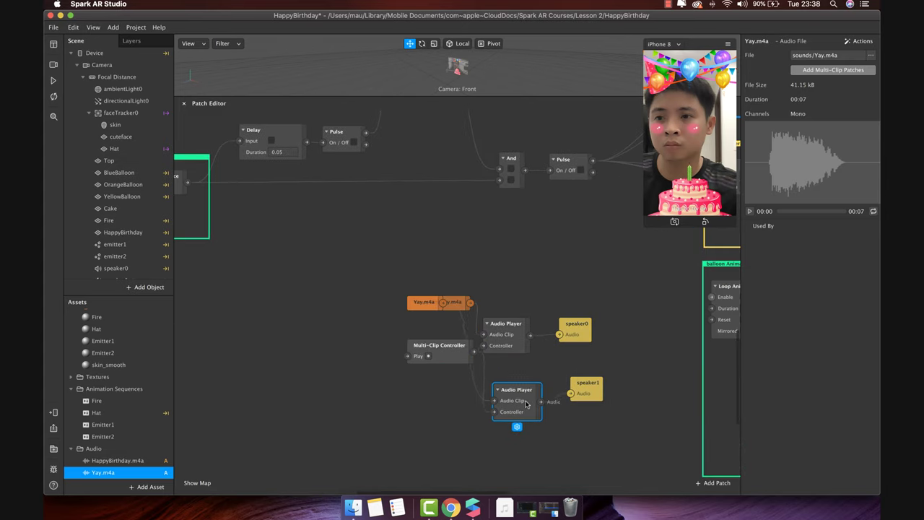
pyautogui.moveTo(443, 346); pyautogui.dragTo(440, 401)
pyautogui.moveTo(424, 302); pyautogui.dragTo(423, 380)
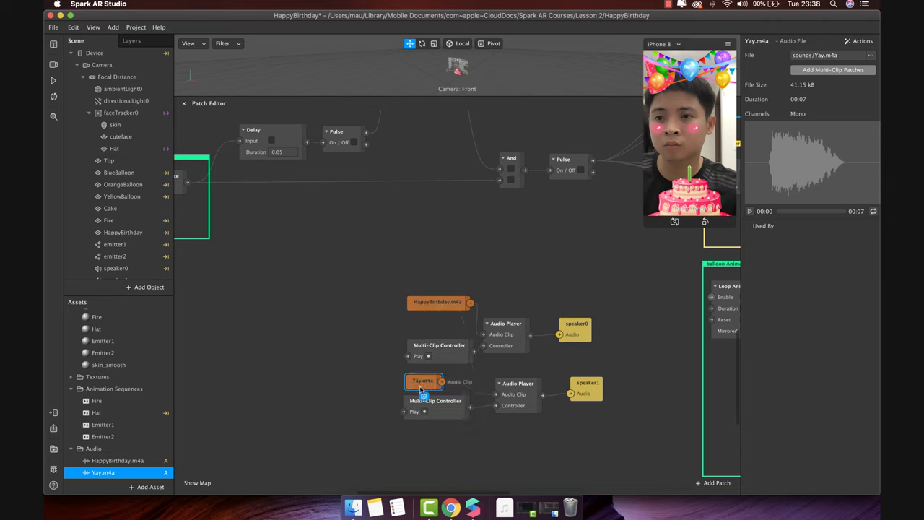
# Align the HappyBirthday row with speaker0, set speaker1 beside the Yay Audio Player, and select all audio patches.
pyautogui.click(438, 304)
pyautogui.moveTo(438, 306); pyautogui.dragTo(433, 285)
pyautogui.moveTo(440, 347); pyautogui.dragTo(434, 307)
pyautogui.moveTo(507, 325); pyautogui.dragTo(510, 286)
pyautogui.moveTo(575, 328); pyautogui.dragTo(565, 291)
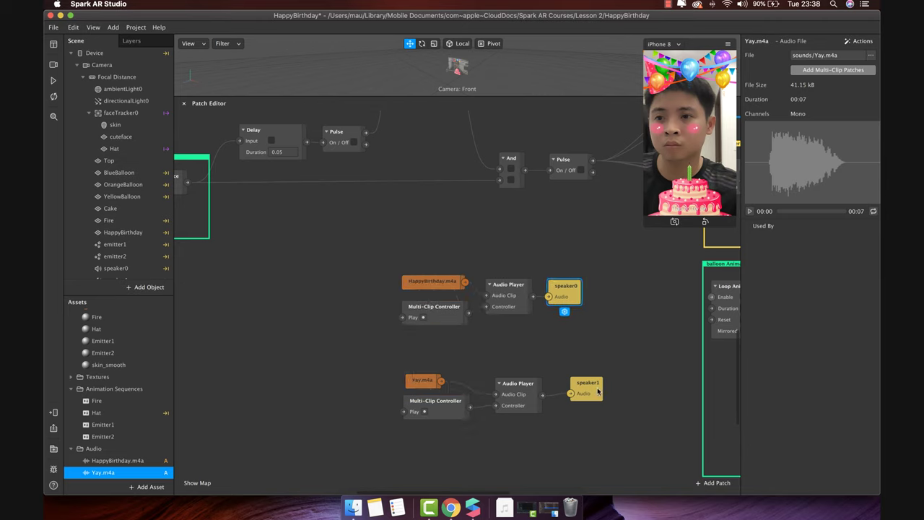
pyautogui.moveTo(537, 394); pyautogui.dragTo(530, 394)
pyautogui.moveTo(593, 391); pyautogui.dragTo(575, 391)
pyautogui.hscroll(5, 577, 390)
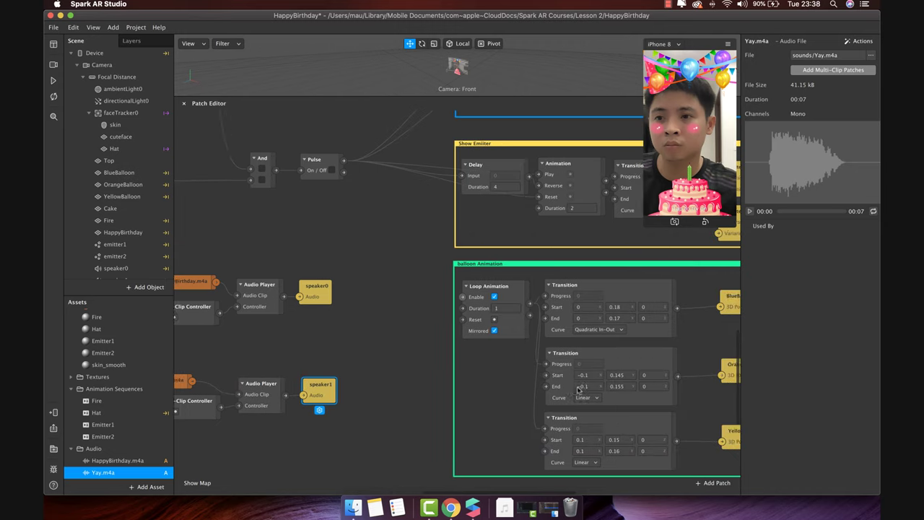
pyautogui.hscroll(-5, 577, 388)
pyautogui.moveTo(494, 424); pyautogui.dragTo(551, 281)
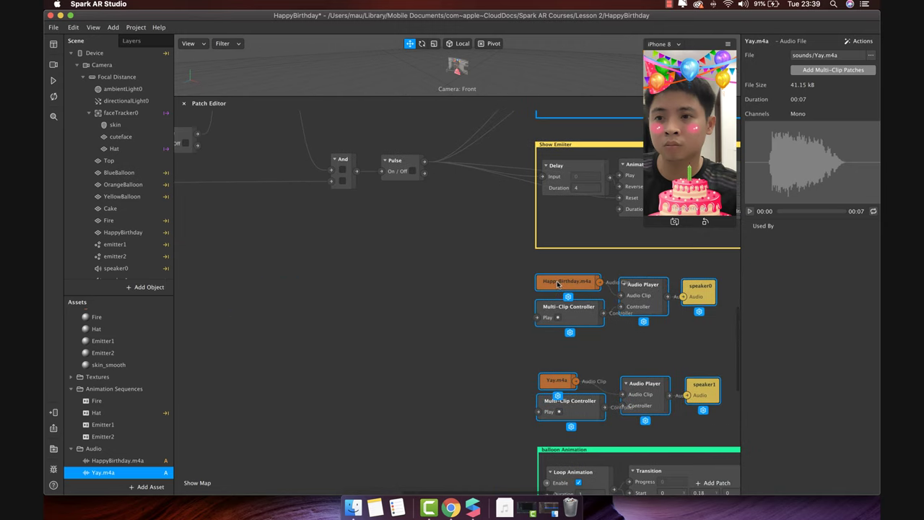
# Add a Pulse patch from the And output and name it Sound.
pyautogui.click(366, 185)
pyautogui.moveTo(401, 310); pyautogui.dragTo(400, 311)
pyautogui.write('pulse')
pyautogui.press('Return')
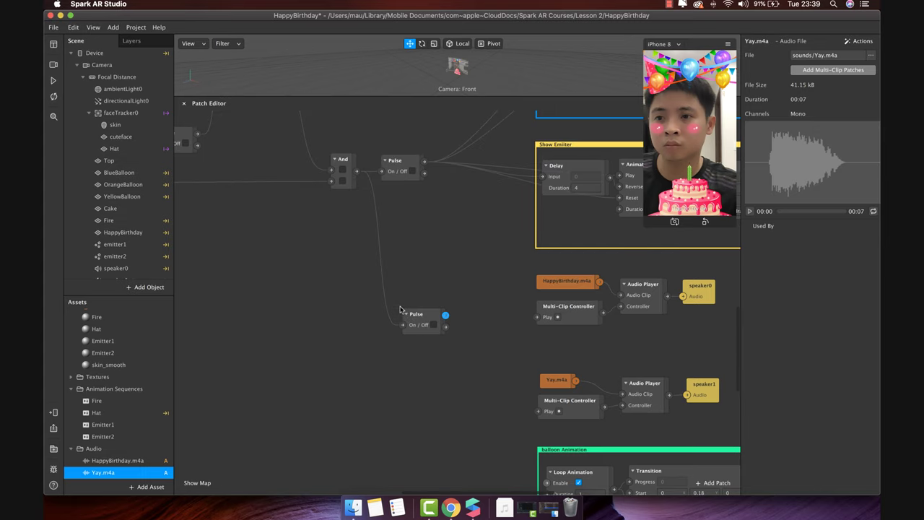
pyautogui.doubleClick(435, 322)
pyautogui.write('Sound')
pyautogui.press('Return')
# Wire the Sound pulse to both clips' Play inputs, nudge the Yay patches up, and start the preview.
pyautogui.moveTo(432, 320); pyautogui.dragTo(538, 317)
pyautogui.moveTo(435, 318); pyautogui.dragTo(538, 413)
pyautogui.moveTo(686, 419); pyautogui.dragTo(536, 371)
pyautogui.moveTo(582, 402); pyautogui.dragTo(583, 377)
pyautogui.click(644, 404)
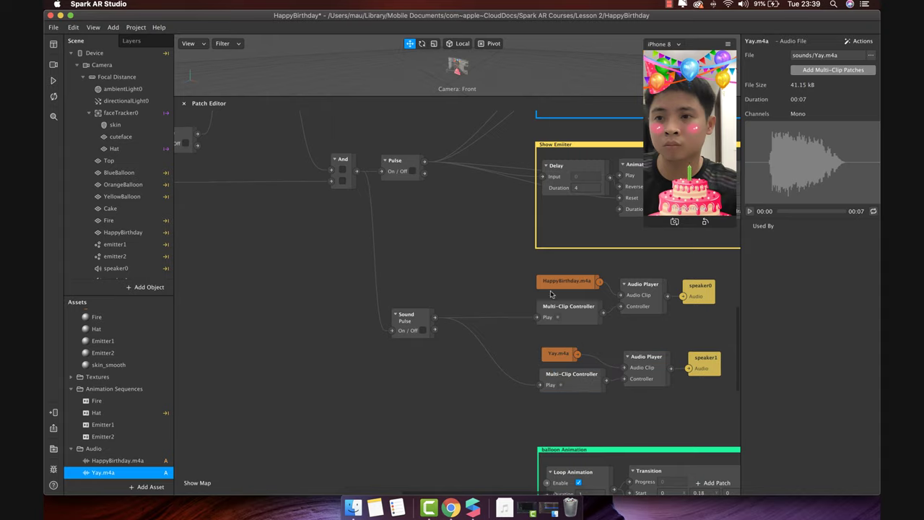
pyautogui.click(53, 81)
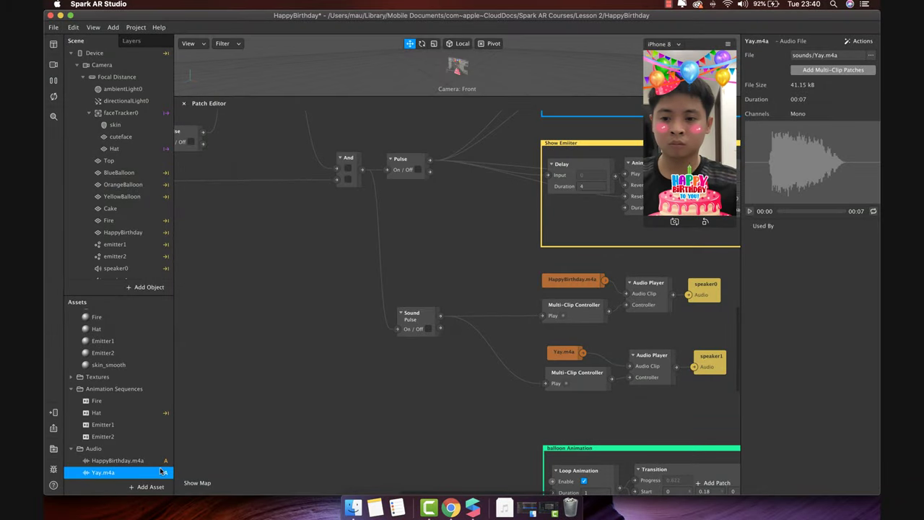
# Search the AR Library's Audio section for 'pop' and import the free Cork Pop 02 sound.
pyautogui.click(147, 487)
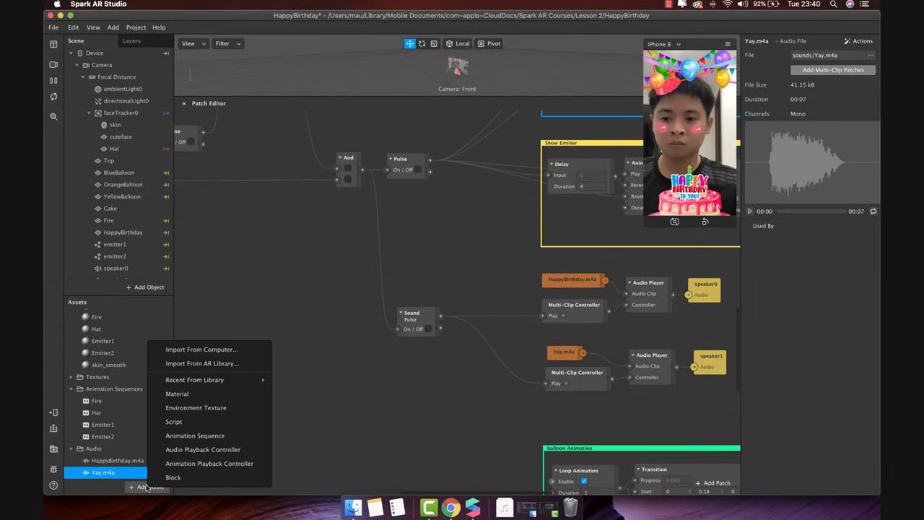
pyautogui.click(200, 364)
pyautogui.click(262, 195)
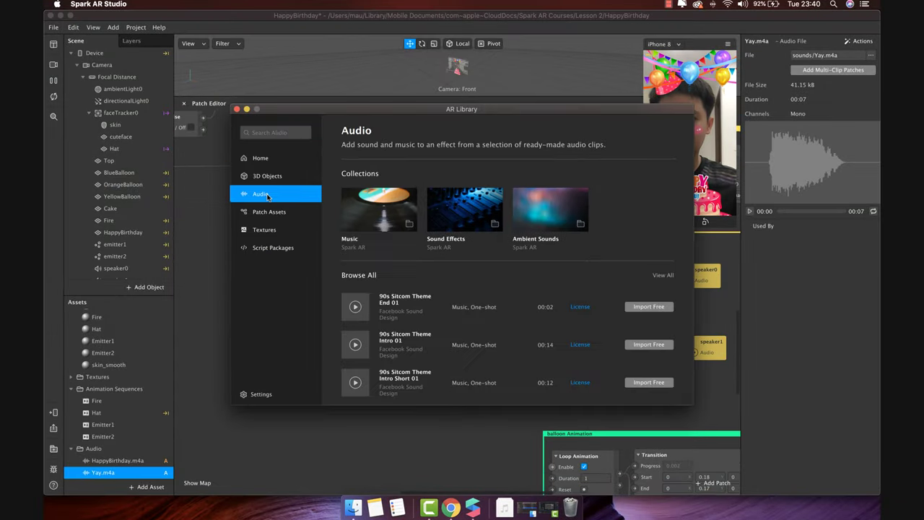
pyautogui.scroll(-3, 554, 353)
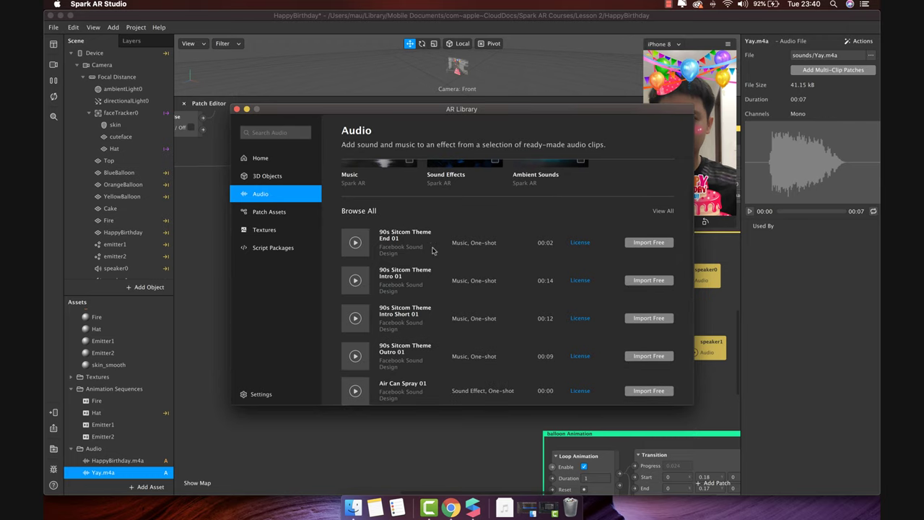
pyautogui.click(263, 132)
pyautogui.write('pop')
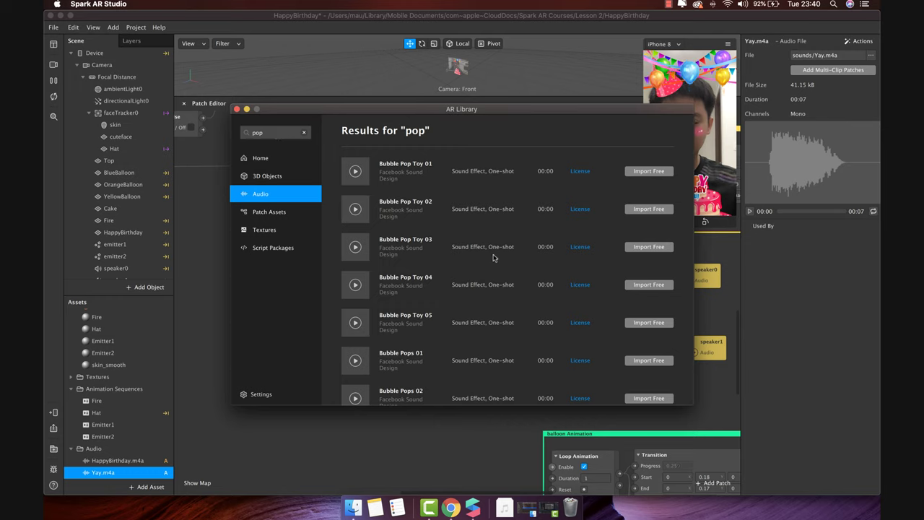
pyautogui.scroll(-10, 492, 312)
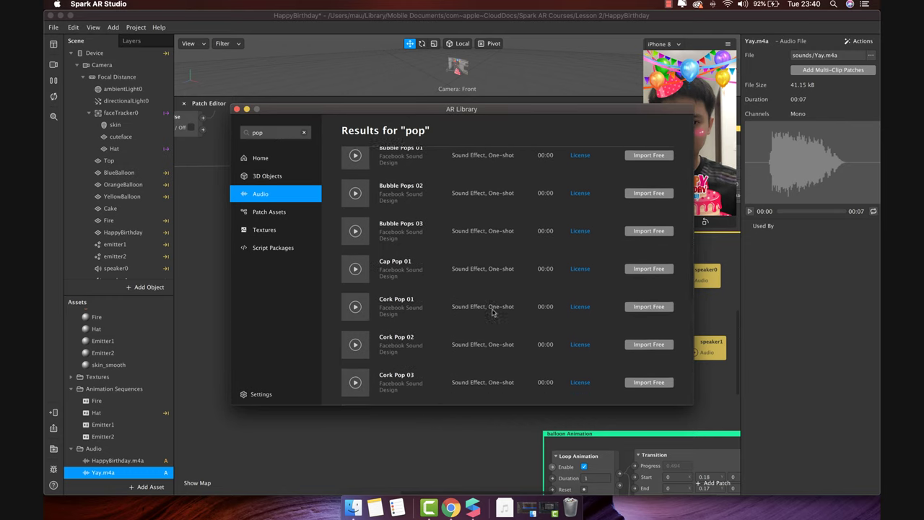
pyautogui.scroll(-1, 493, 312)
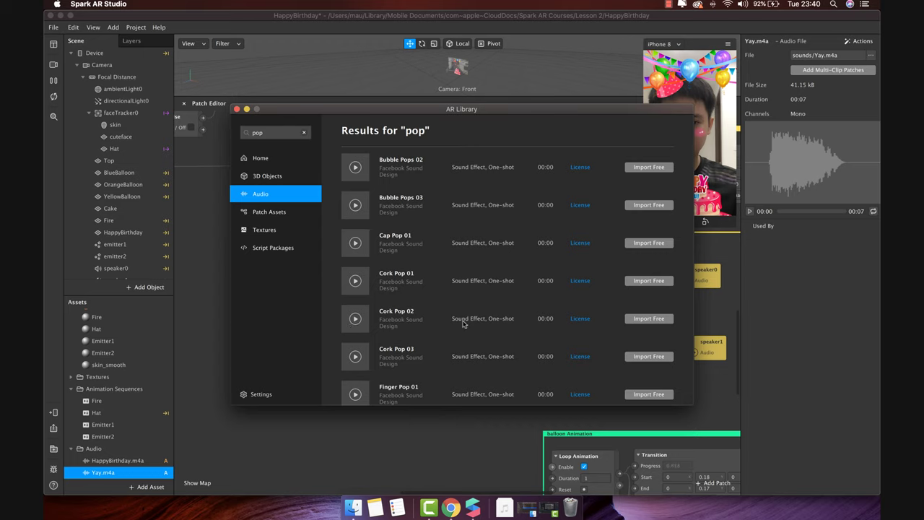
pyautogui.click(649, 320)
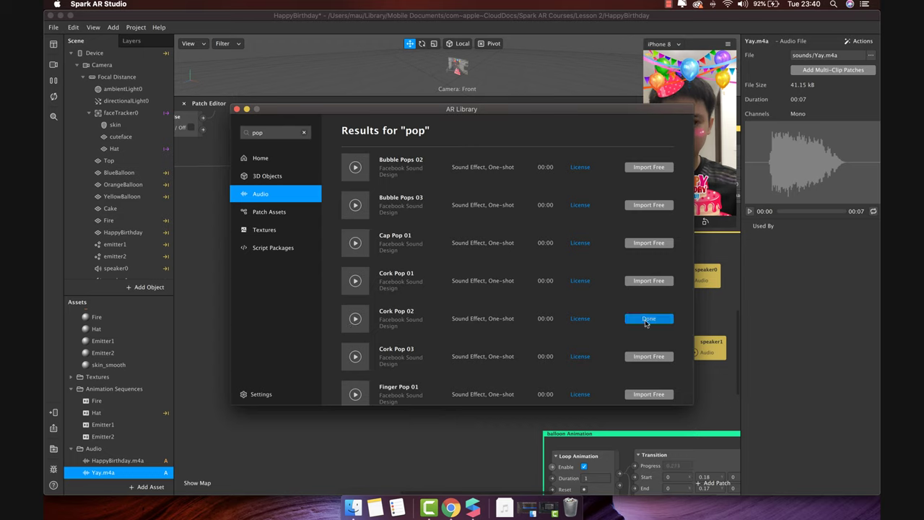
pyautogui.click(237, 109)
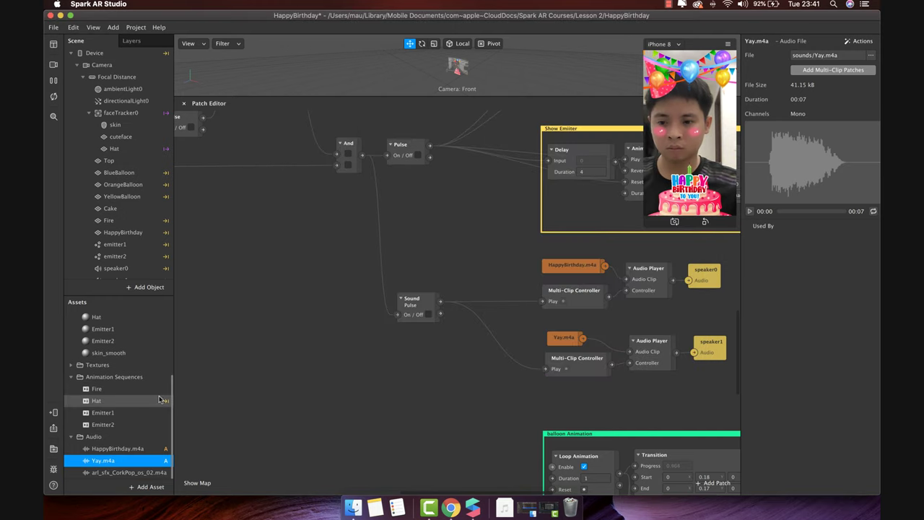
# Create multi-clip audio patches for the imported cork-pop sound.
pyautogui.click(132, 473)
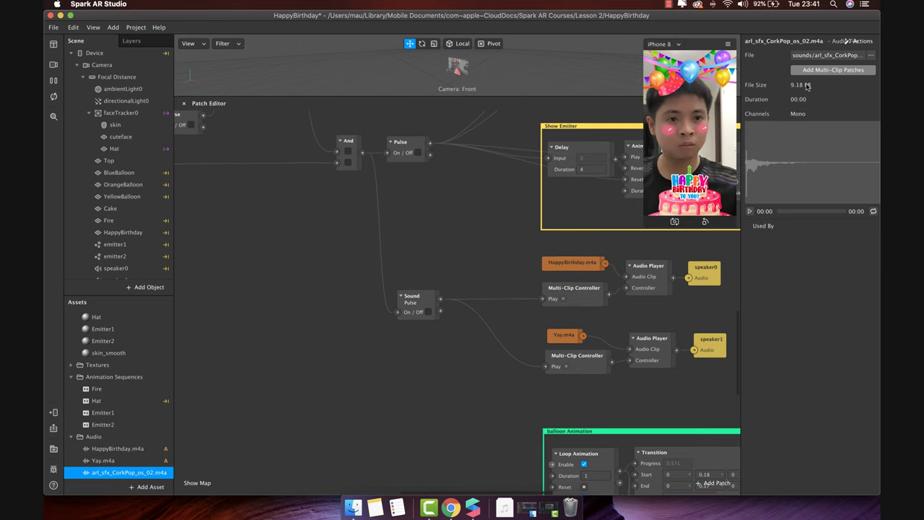
pyautogui.click(819, 70)
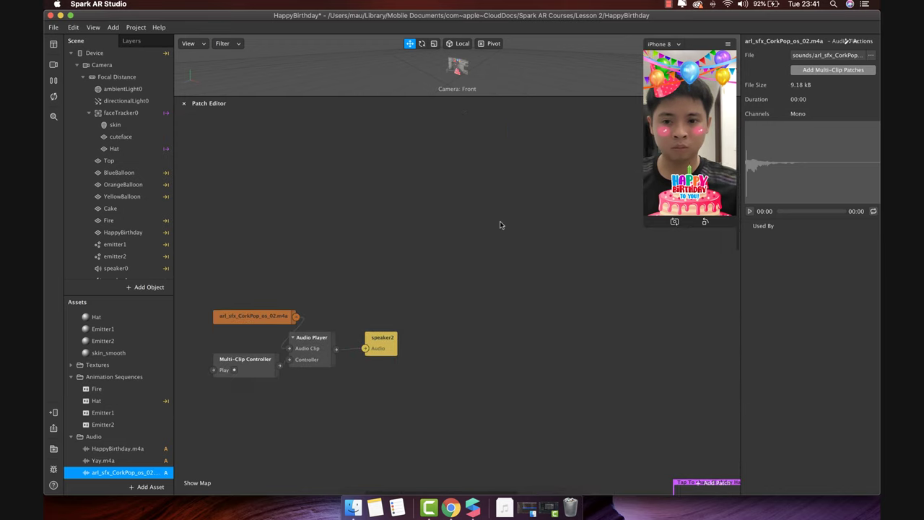
pyautogui.scroll(-3, 227, 306)
pyautogui.scroll(8, 490, 323)
pyautogui.scroll(-12, 433, 289)
pyautogui.hscroll(-5, 392, 181)
# Place the cork-pop patches beneath the Yay row, wire Sound to their Play input, and test the preview.
pyautogui.moveTo(392, 181); pyautogui.dragTo(417, 489)
pyautogui.scroll(-6, 426, 333)
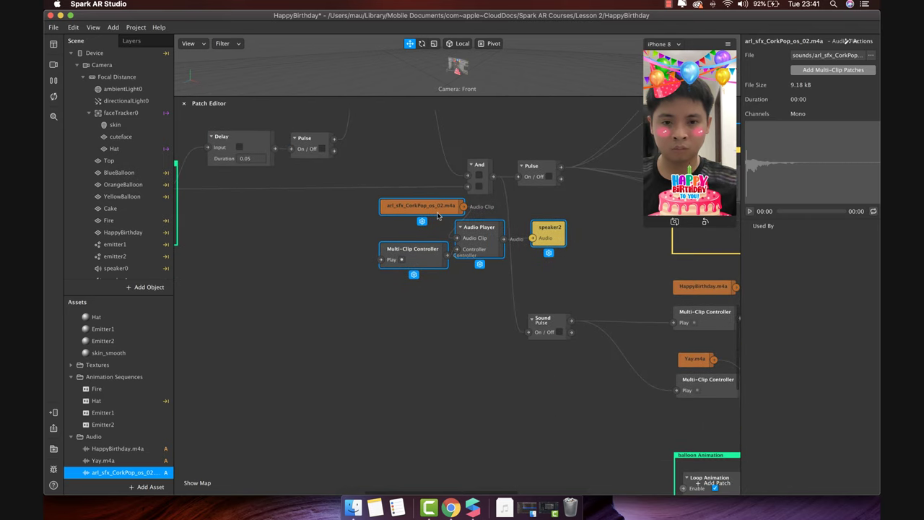
pyautogui.moveTo(496, 268); pyautogui.dragTo(530, 483)
pyautogui.scroll(-5, 587, 407)
pyautogui.hscroll(5, 587, 407)
pyautogui.hscroll(5, 585, 410)
pyautogui.moveTo(507, 359); pyautogui.dragTo(512, 420)
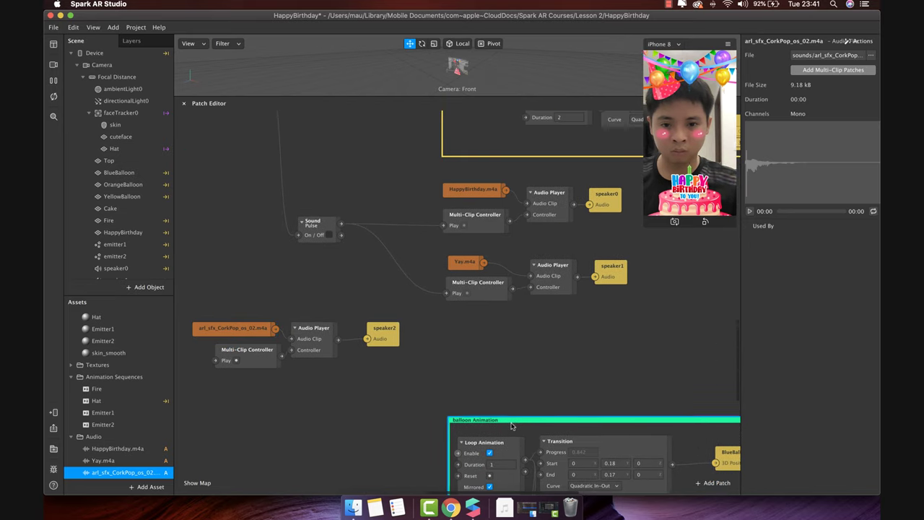
pyautogui.moveTo(411, 380); pyautogui.dragTo(186, 316)
pyautogui.moveTo(247, 340); pyautogui.dragTo(484, 351)
pyautogui.click(505, 390)
pyautogui.moveTo(343, 225); pyautogui.dragTo(448, 363)
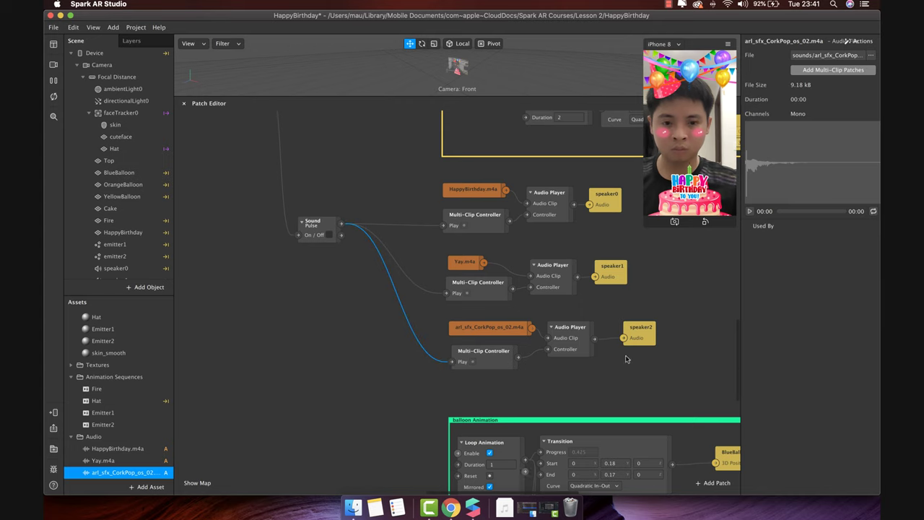
pyautogui.click(711, 155)
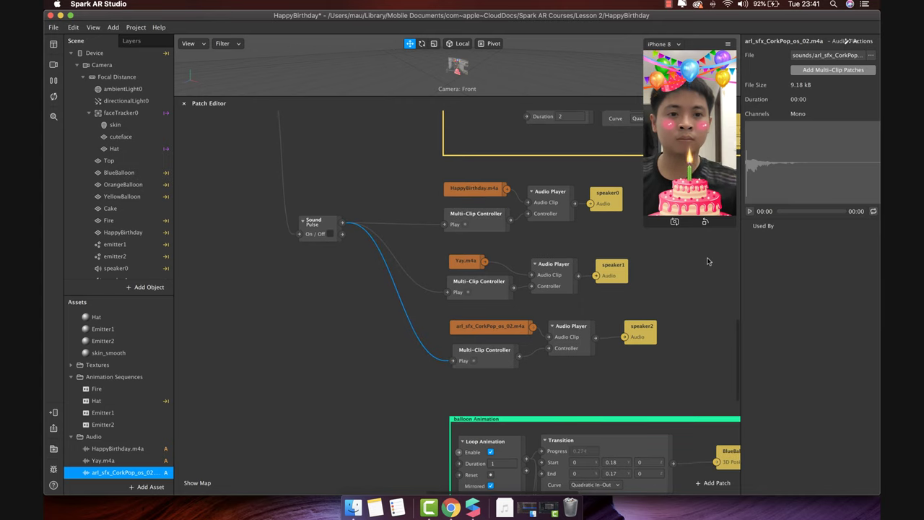